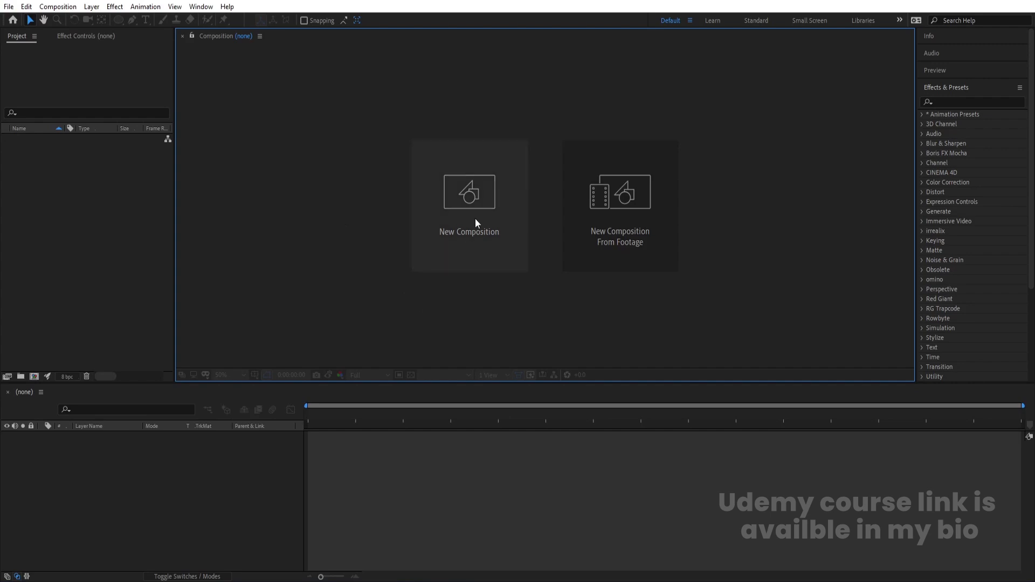
Create a composition named Main Animation with a width of 1920 px and a height of 1080 px.
{"action": "left_click", "coordinate": [476, 219]}
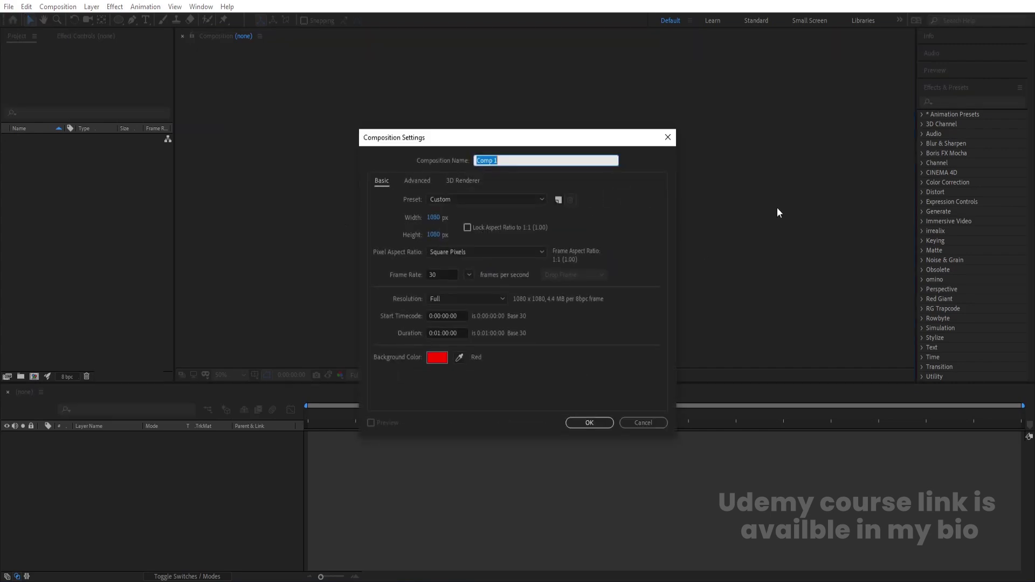
{"action": "type", "text": "Main Animation"}
{"action": "left_click", "coordinate": [434, 217]}
{"action": "type", "text": "1920"}
{"action": "left_click", "coordinate": [435, 235]}
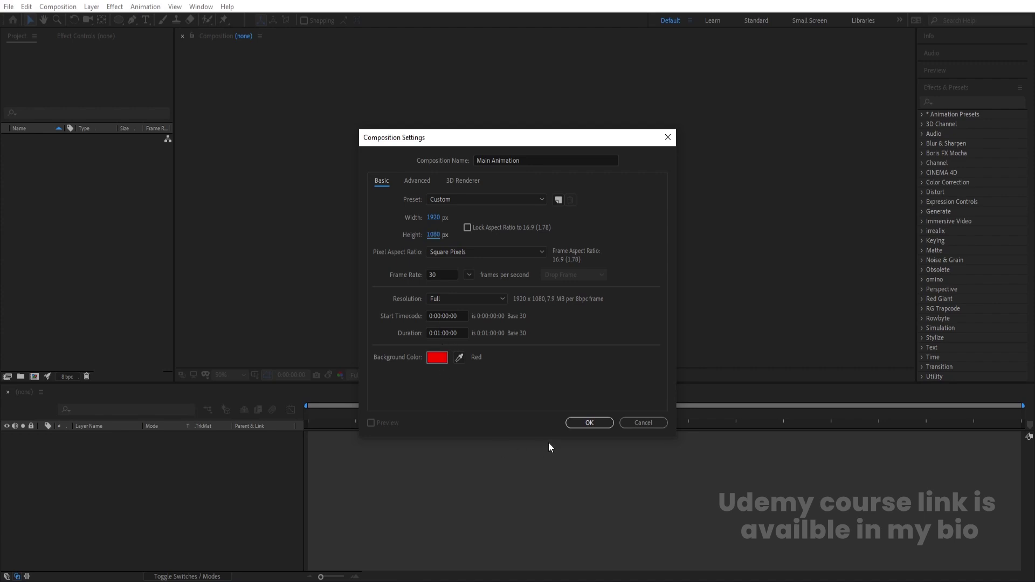
{"action": "left_click", "coordinate": [587, 422]}
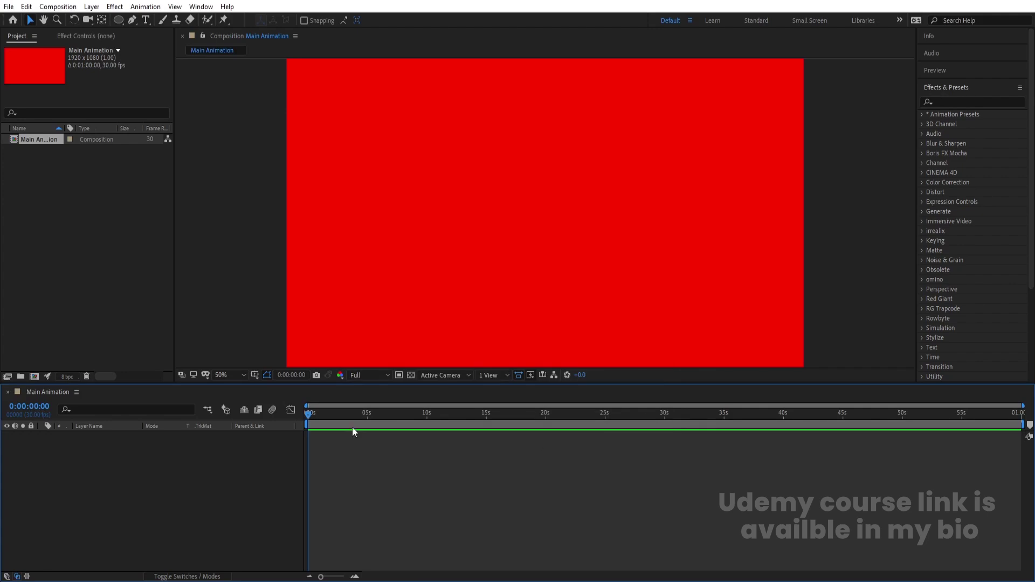
Turn on the title/action safe guides in the Main Animation composition's viewer.
{"action": "left_click", "coordinate": [257, 377]}
{"action": "left_click", "coordinate": [293, 389]}
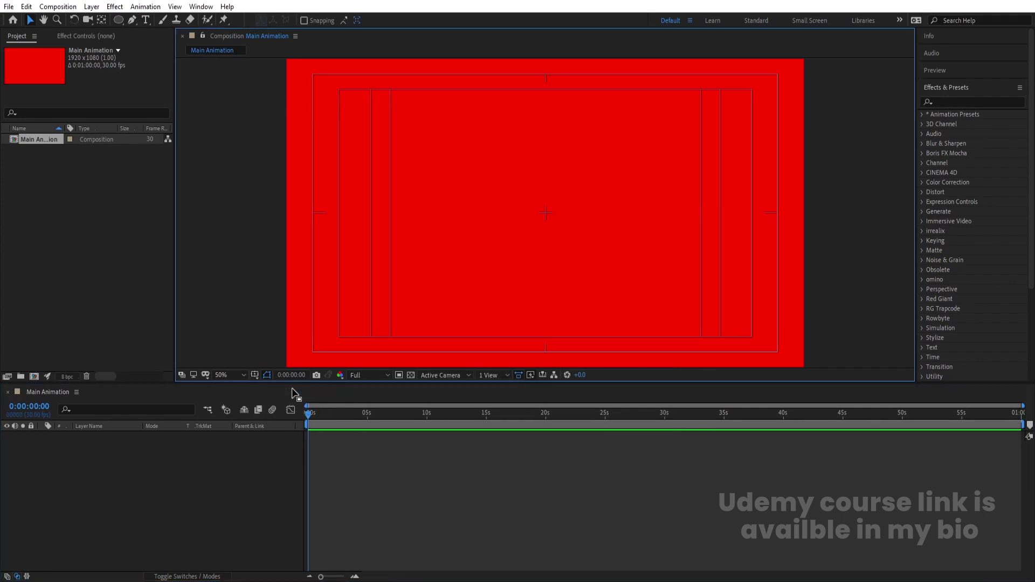
{"action": "left_click", "coordinate": [152, 474]}
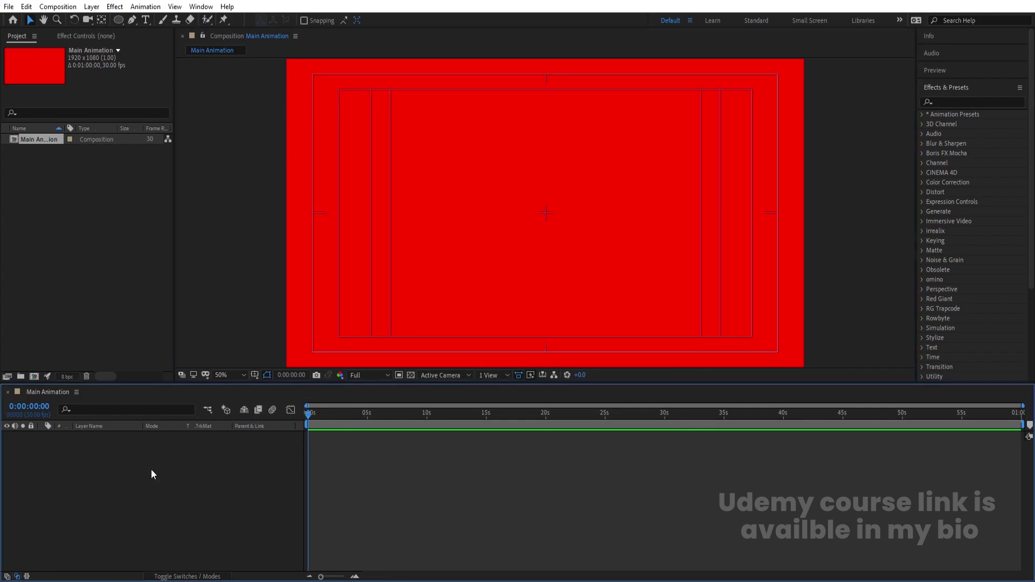
Create a second composition named STRIP and set its height to 200 px.
{"action": "key", "text": "ctrl+n"}
{"action": "type", "text": "STRIP"}
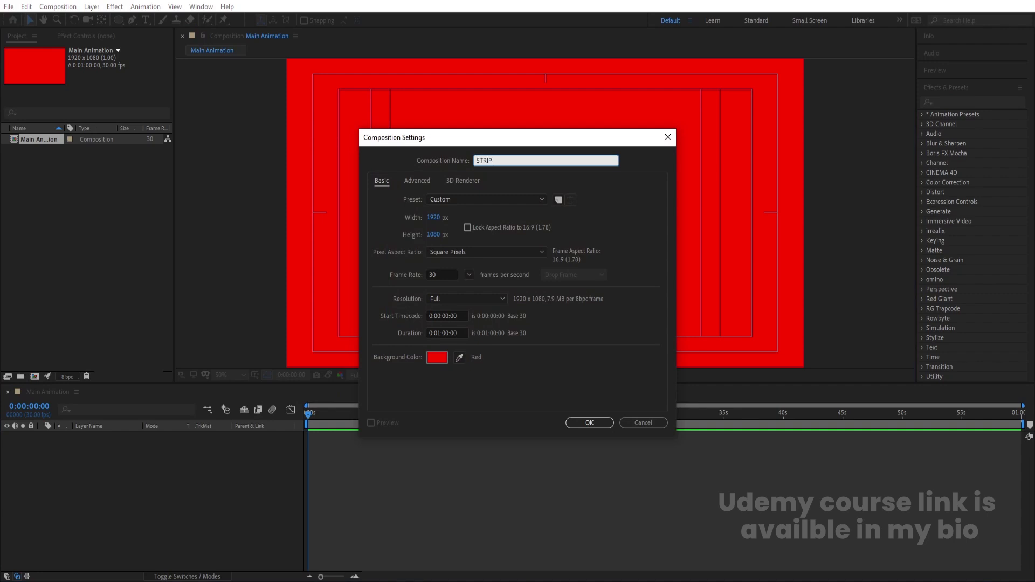
{"action": "key", "text": "Return"}
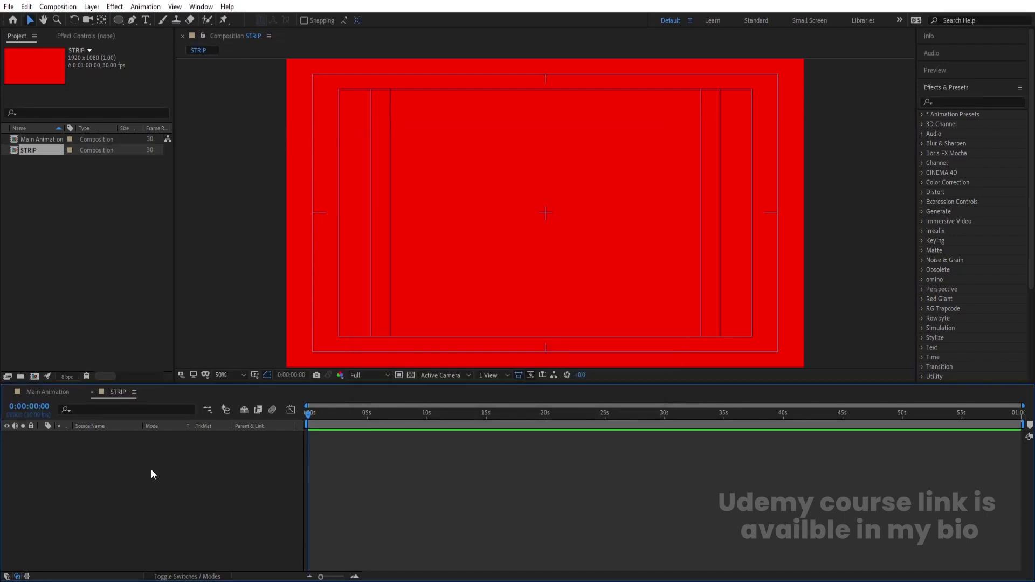
{"action": "key", "text": "ctrl+k"}
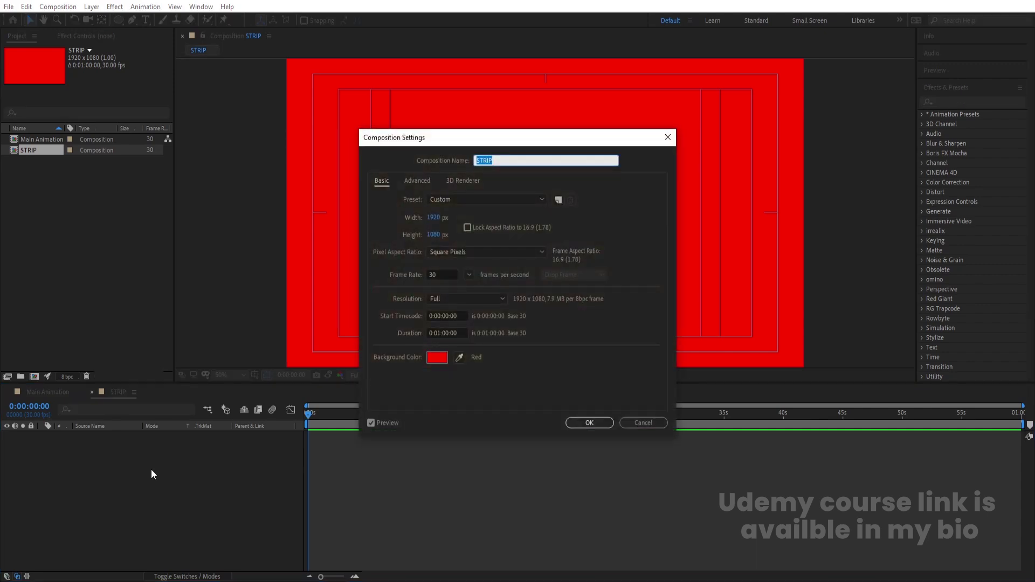
{"action": "left_click", "coordinate": [440, 234]}
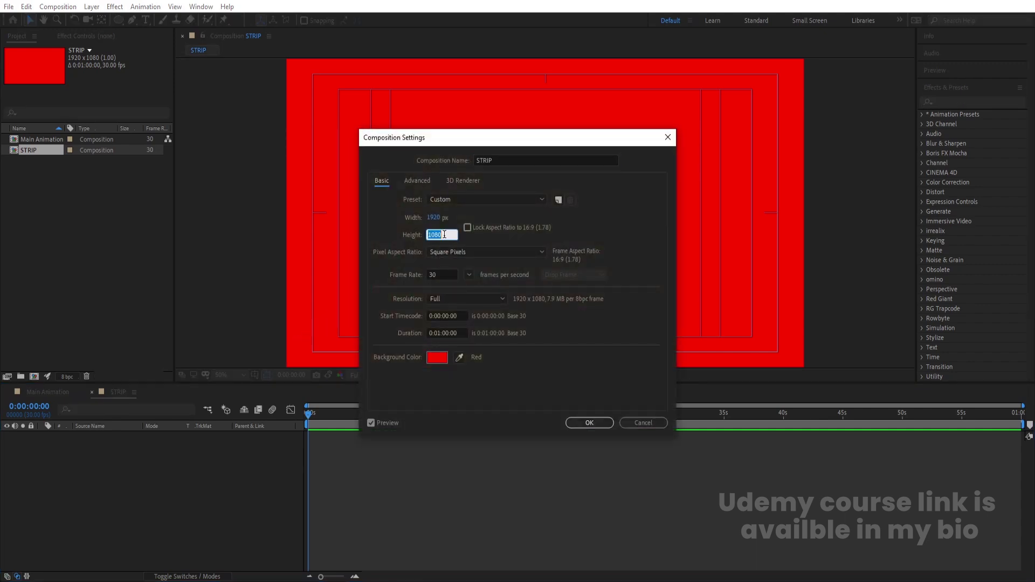
{"action": "type", "text": "200"}
{"action": "key", "text": "Return"}
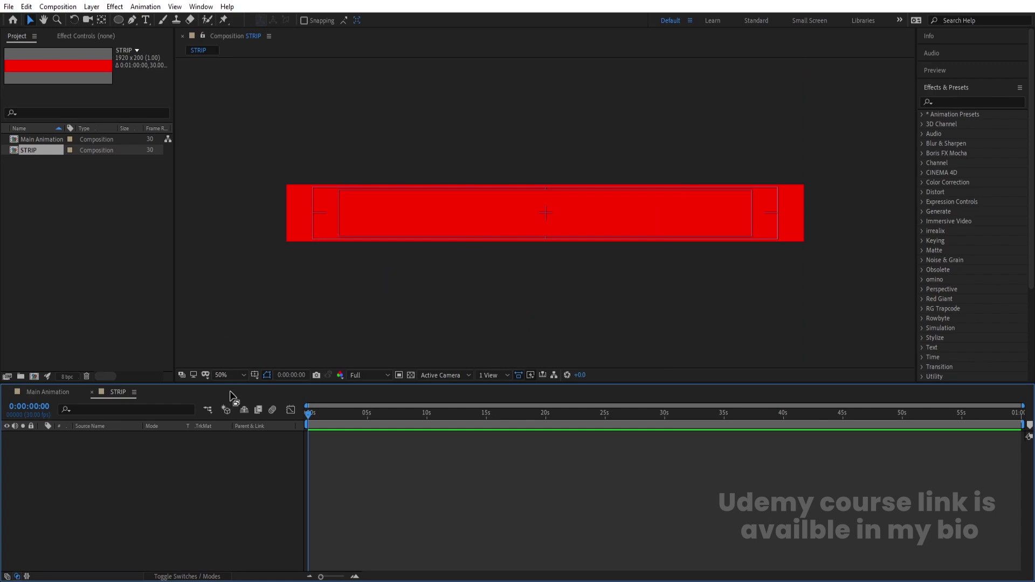
Add a composition-sized white solid to the STRIP composition and lock its layer.
{"action": "key", "text": "ctrl+y"}
{"action": "key", "text": "Return"}
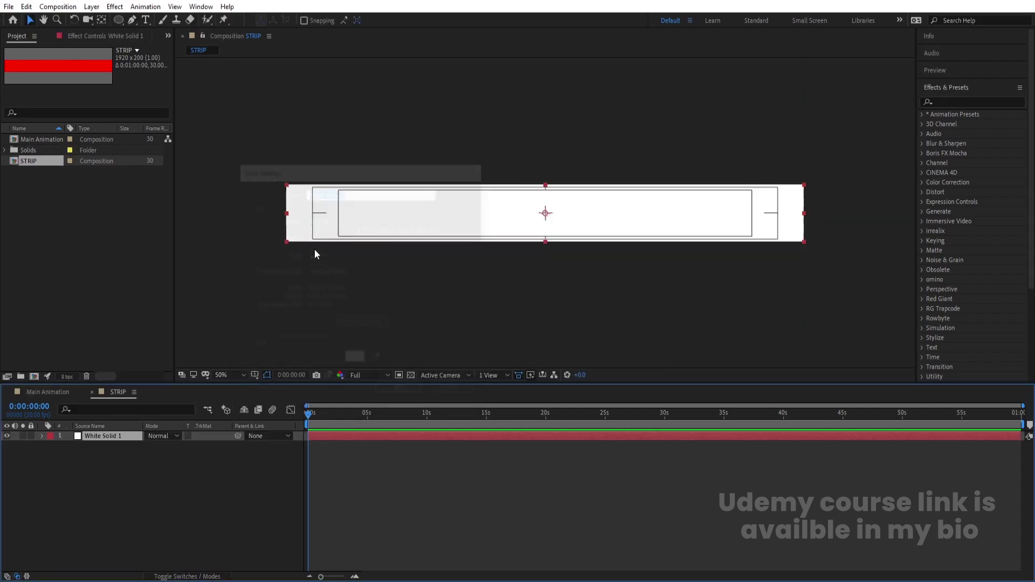
{"action": "left_click", "coordinate": [31, 436]}
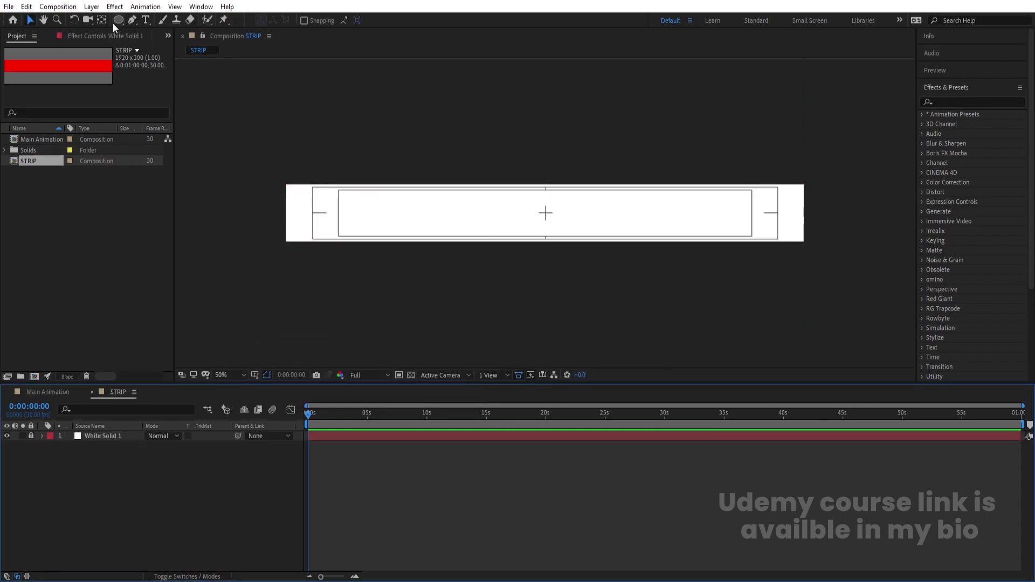
Set the shape fill to None and add a rectangle shape layer covering the whole STRIP composition.
{"action": "left_click_drag", "start_coordinate": [113, 23], "coordinate": [142, 23]}
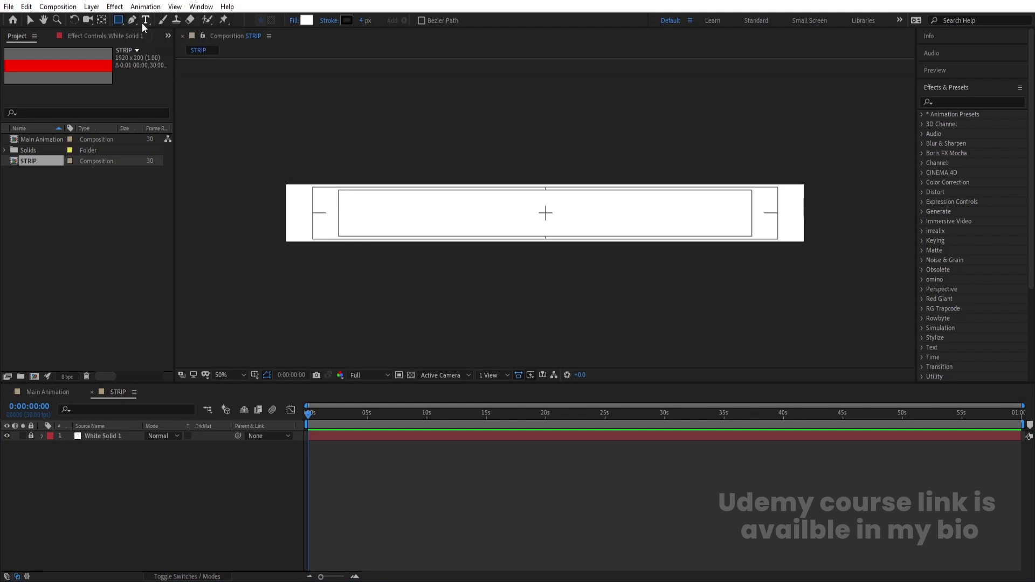
{"action": "left_click", "coordinate": [293, 21]}
{"action": "left_click", "coordinate": [463, 259]}
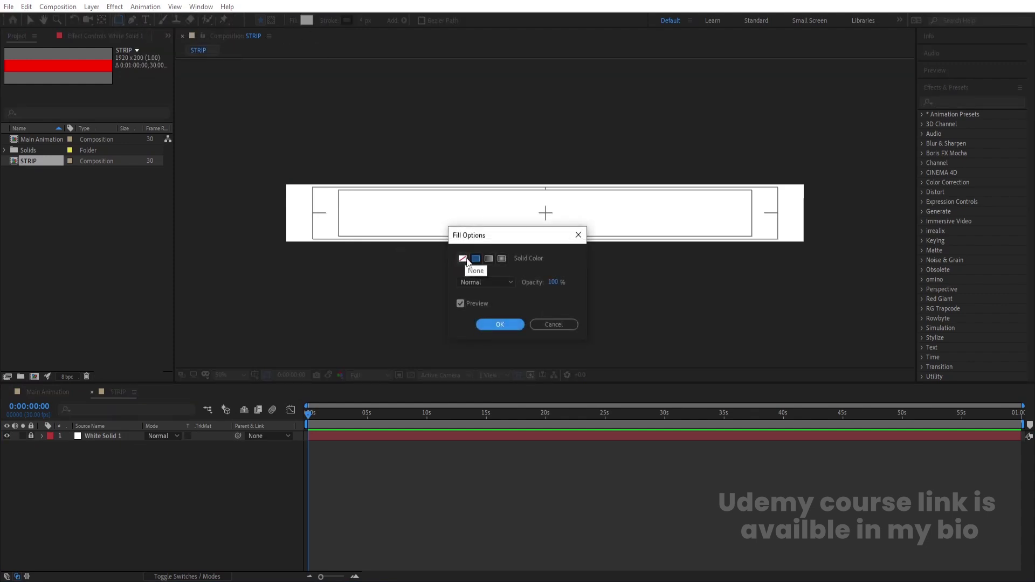
{"action": "left_click", "coordinate": [500, 324]}
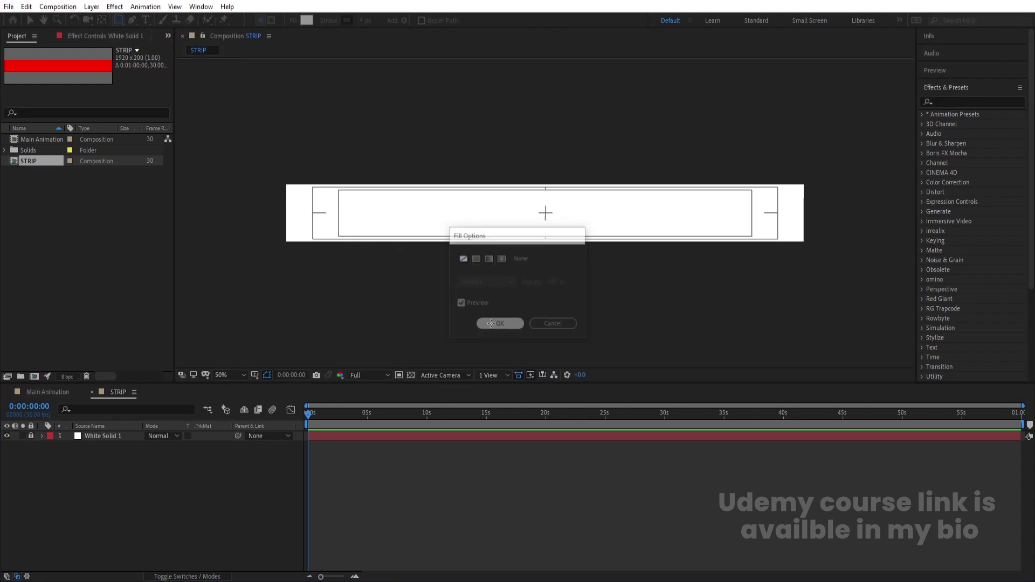
{"action": "double_click", "coordinate": [120, 21]}
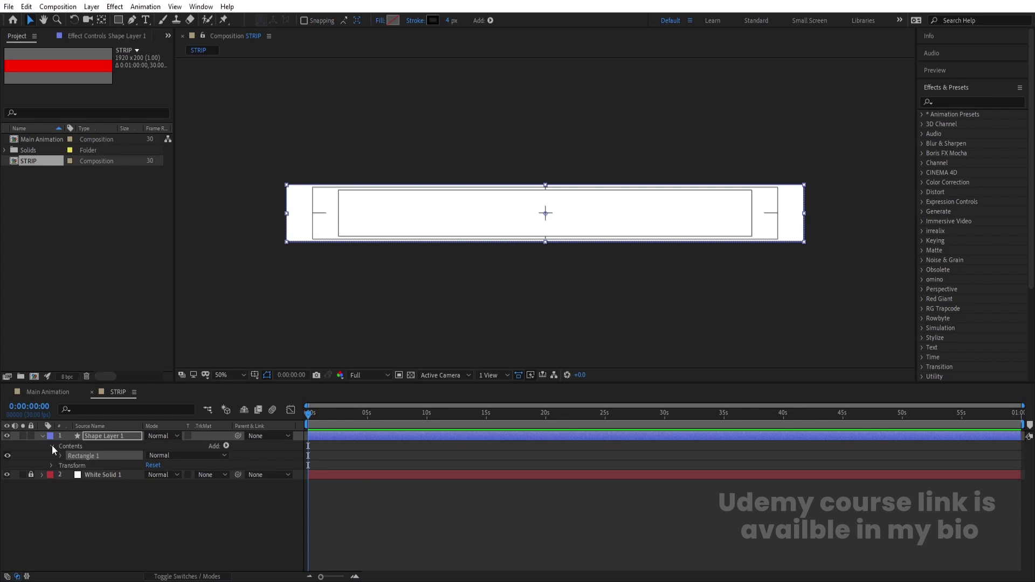
Unlink the rectangle path's size proportions, set its size to 1870 by 160, and collapse the shape layer.
{"action": "left_click", "coordinate": [61, 457]}
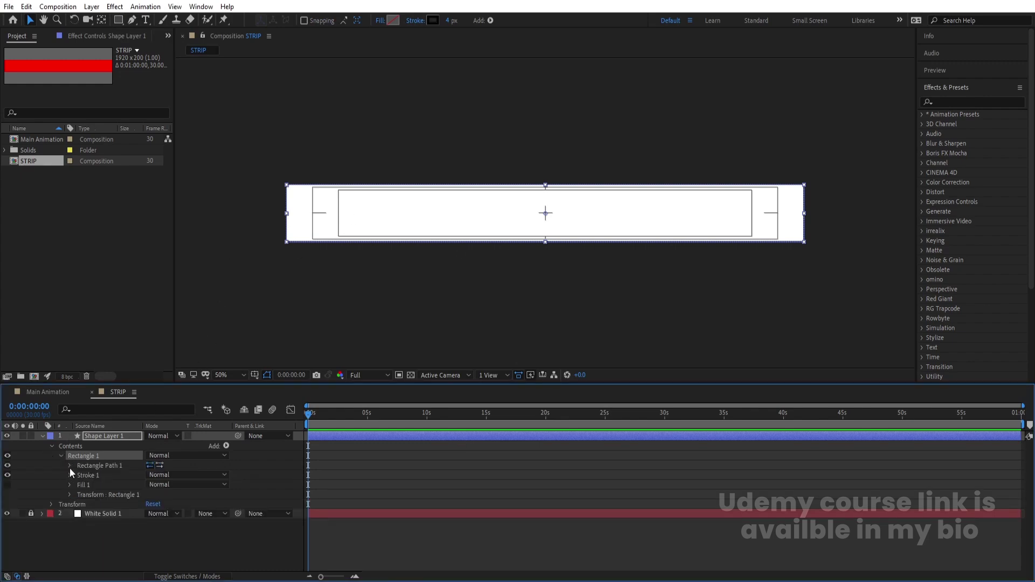
{"action": "left_click", "coordinate": [69, 467]}
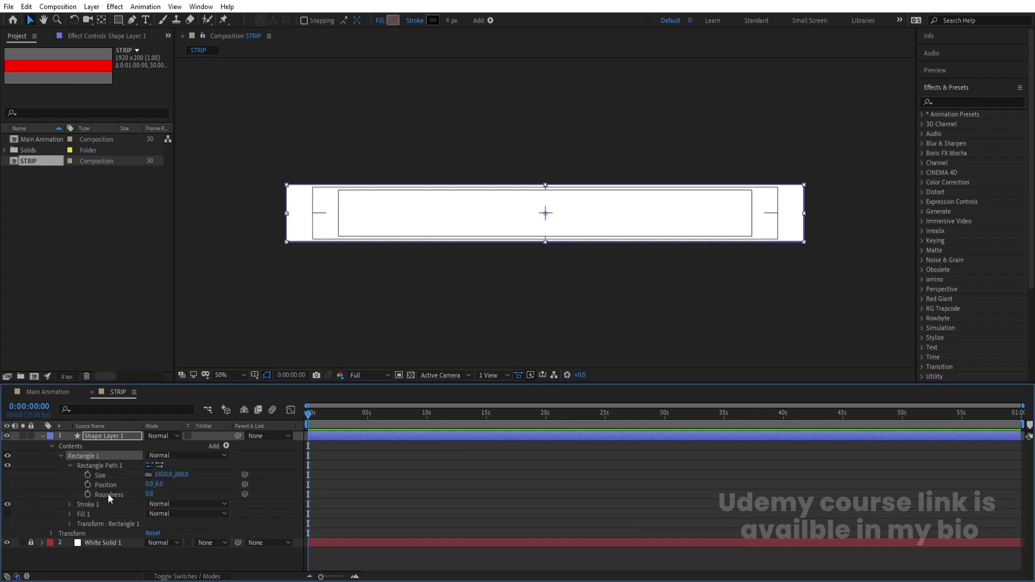
{"action": "left_click", "coordinate": [170, 477]}
{"action": "left_click", "coordinate": [171, 474]}
{"action": "key", "text": "BackSpace"}
{"action": "key", "text": "BackSpace"}
{"action": "key", "text": "BackSpace"}
{"action": "type", "text": "870"}
{"action": "key", "text": "Return"}
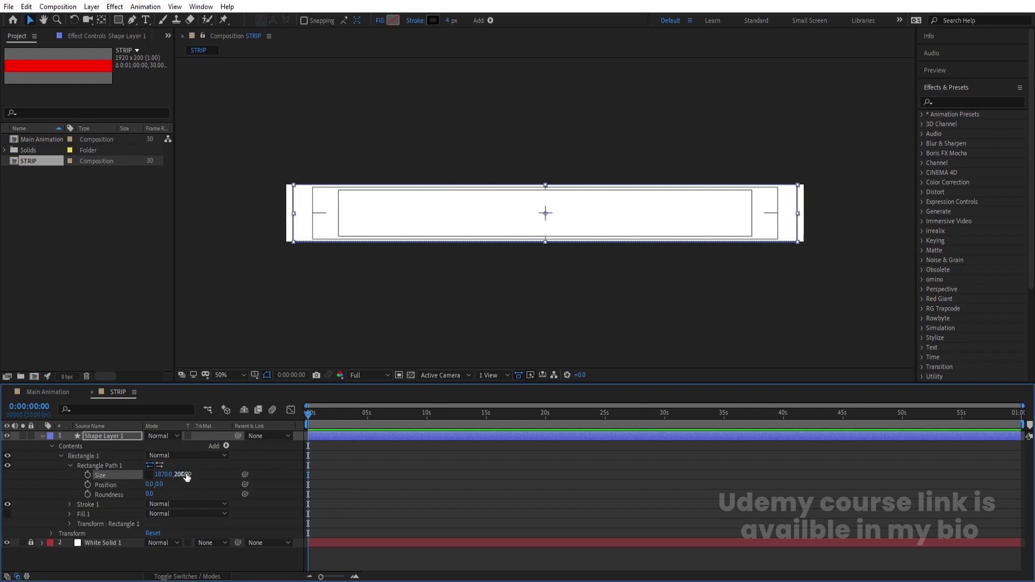
{"action": "left_click", "coordinate": [186, 477]}
{"action": "type", "text": "160"}
{"action": "key", "text": "Return"}
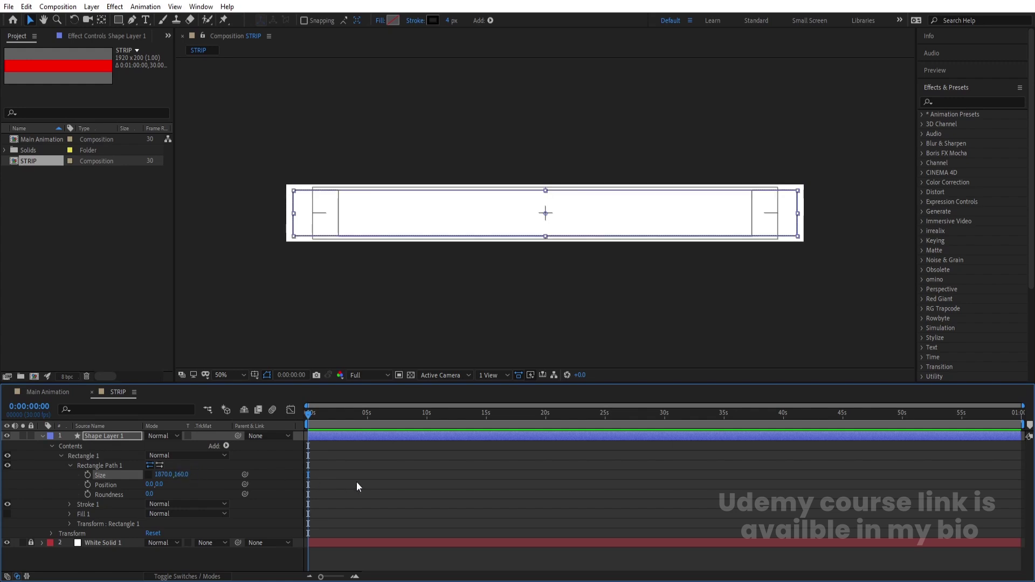
{"action": "left_click", "coordinate": [357, 481]}
{"action": "left_click", "coordinate": [42, 437]}
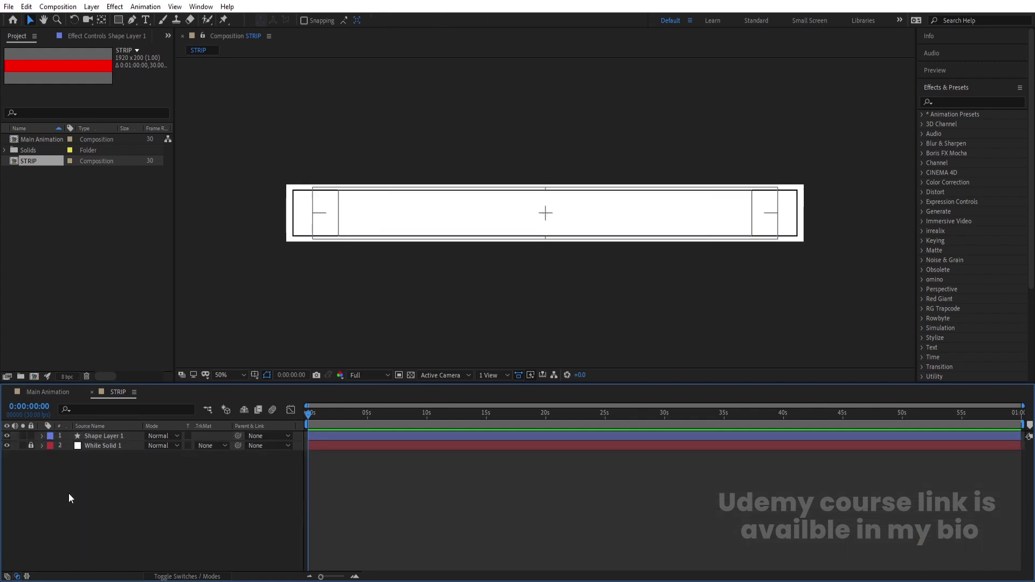
Add a text layer reading "MOTION GRAPHICS" inside the strip and colour the text black.
{"action": "left_click", "coordinate": [146, 20]}
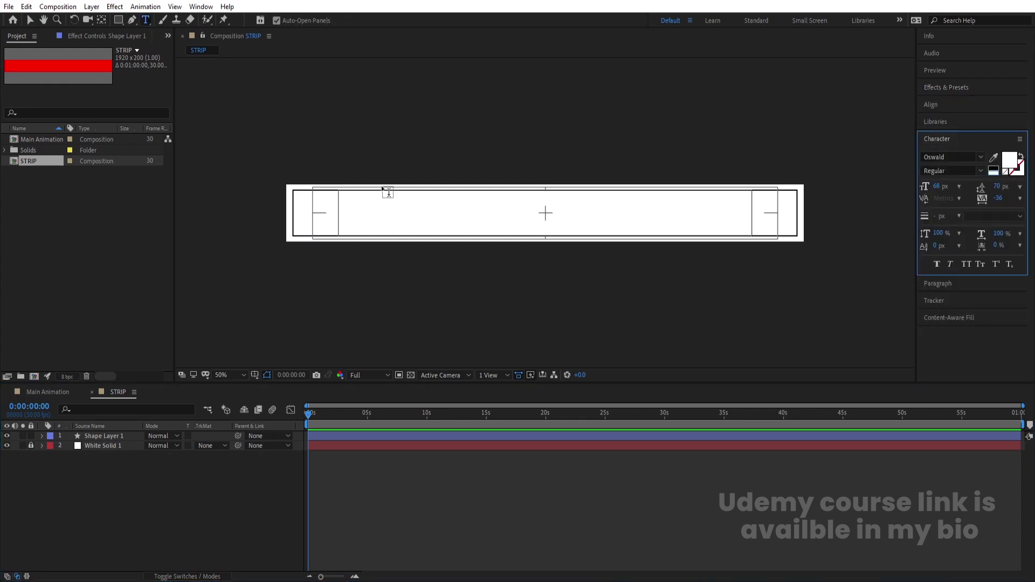
{"action": "left_click", "coordinate": [364, 221]}
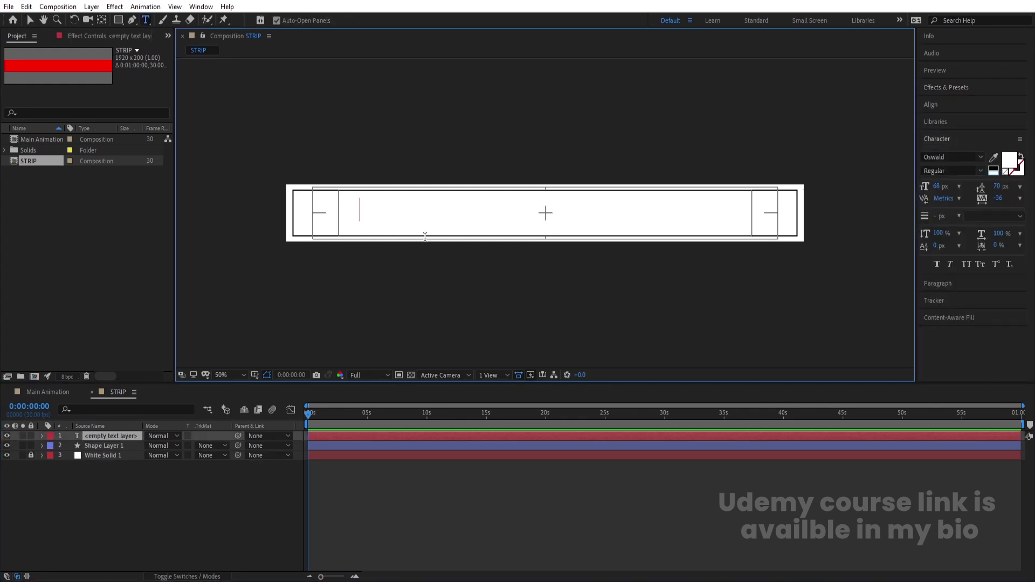
{"action": "type", "text": "MOTION GRA"}
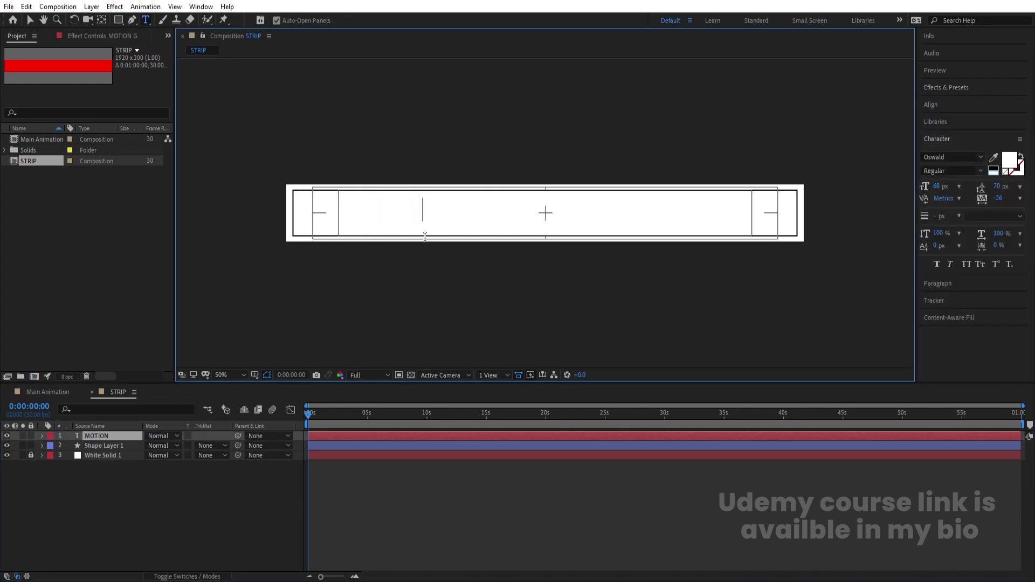
{"action": "type", "text": "PHICS"}
{"action": "key", "text": "ctrl+a"}
{"action": "left_click", "coordinate": [994, 169]}
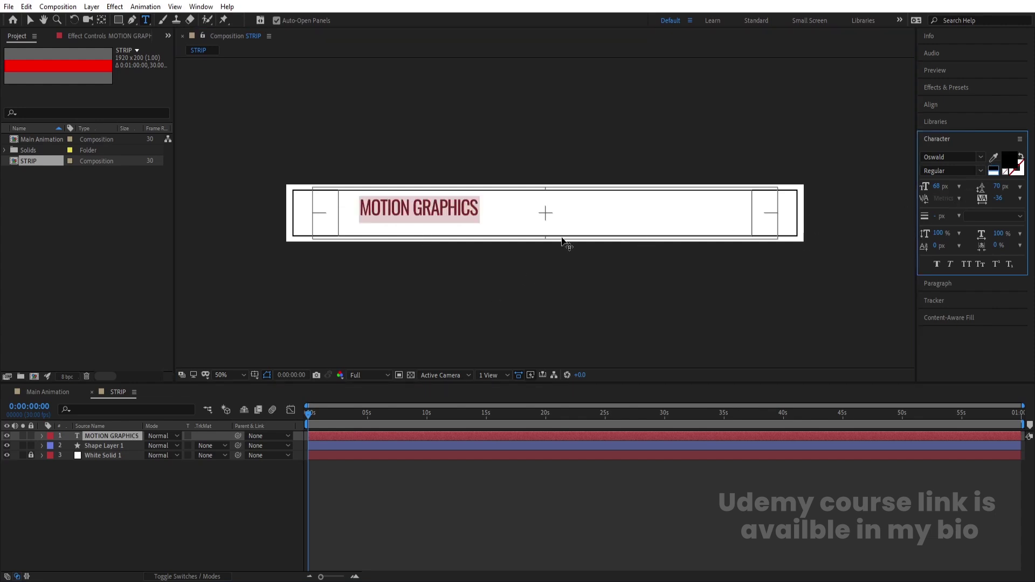
Extend the text layer to read "MOTION GRAPHICS - MOTION GRAPHICS".
{"action": "left_click", "coordinate": [494, 204]}
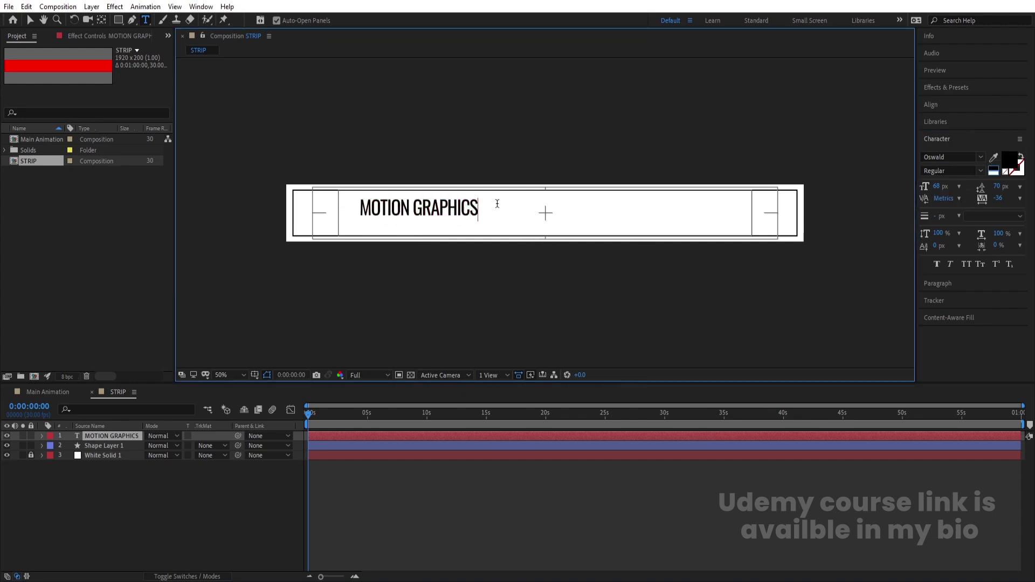
{"action": "type", "text": "- MOTION GRA"}
{"action": "key", "text": "BackSpace"}
{"action": "type", "text": "P"}
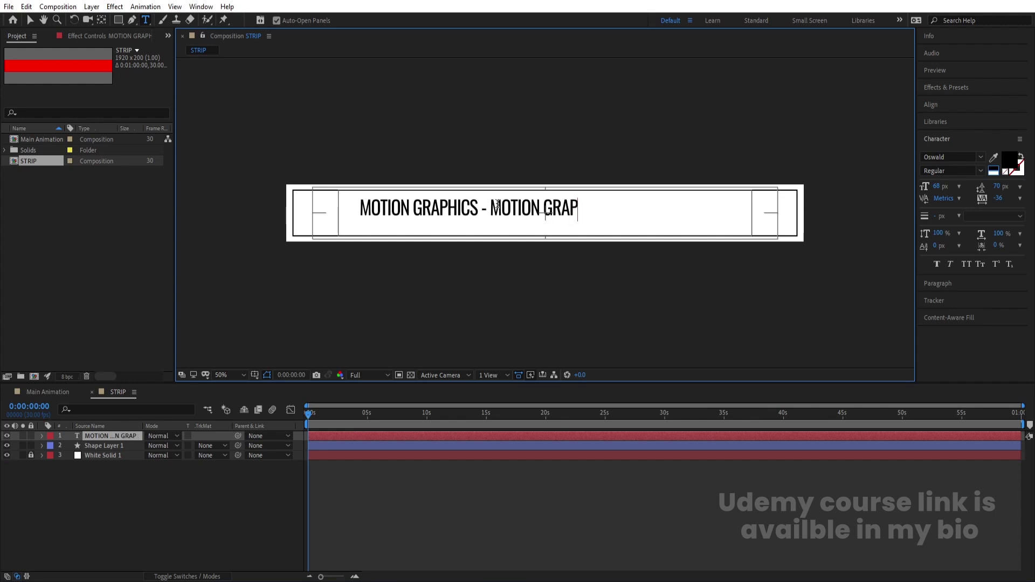
{"action": "type", "text": "HICS"}
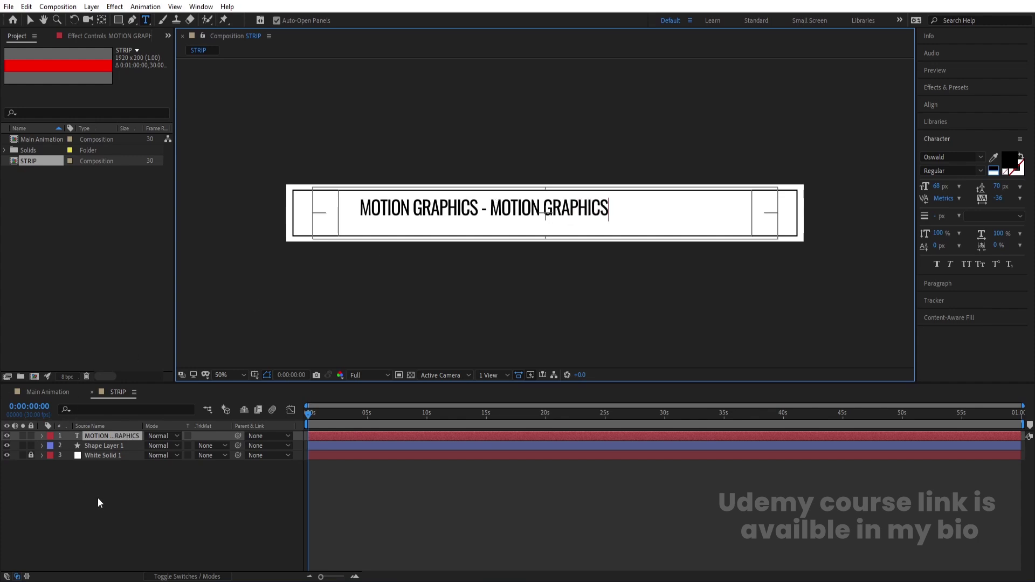
{"action": "left_click", "coordinate": [98, 497]}
Centre the text layer's anchor point on its content and align the layer to the composition's horizontal and vertical centre.
{"action": "left_click", "coordinate": [106, 440]}
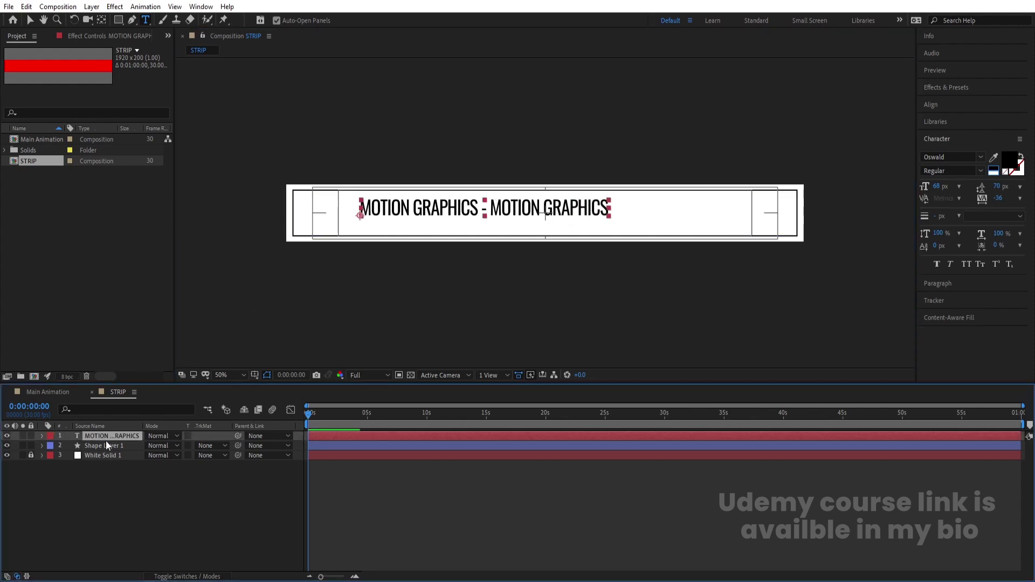
{"action": "key", "text": "ctrl+Home"}
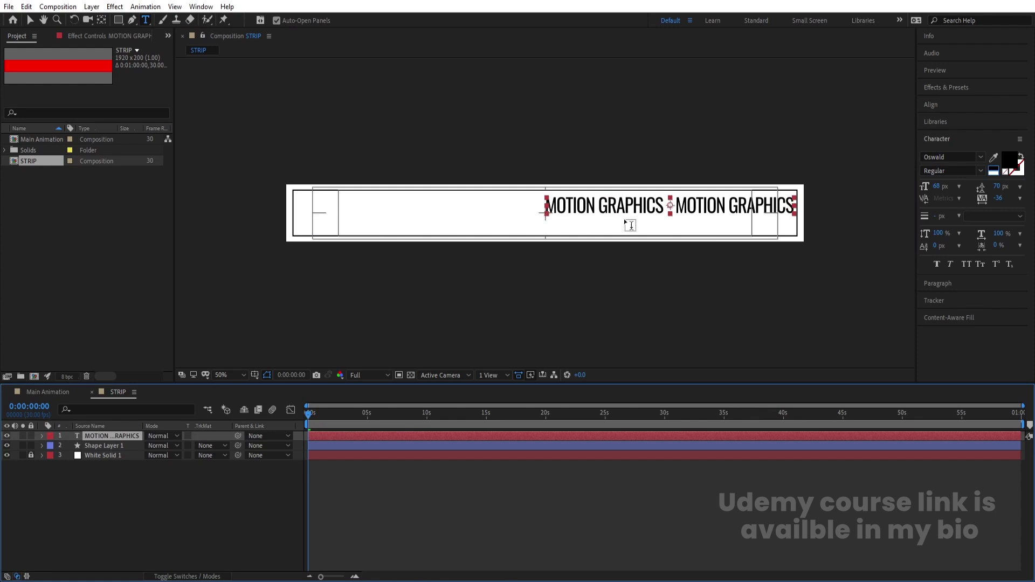
{"action": "left_click", "coordinate": [939, 104]}
{"action": "left_click", "coordinate": [945, 133]}
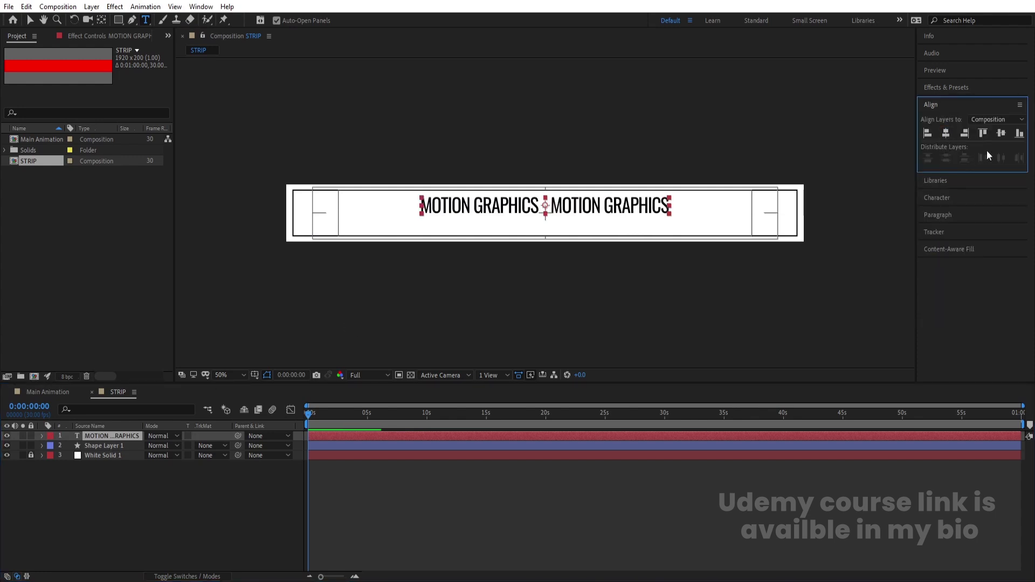
{"action": "left_click", "coordinate": [1002, 134]}
Scale the text layer to 190% and duplicate it.
{"action": "key", "text": "s"}
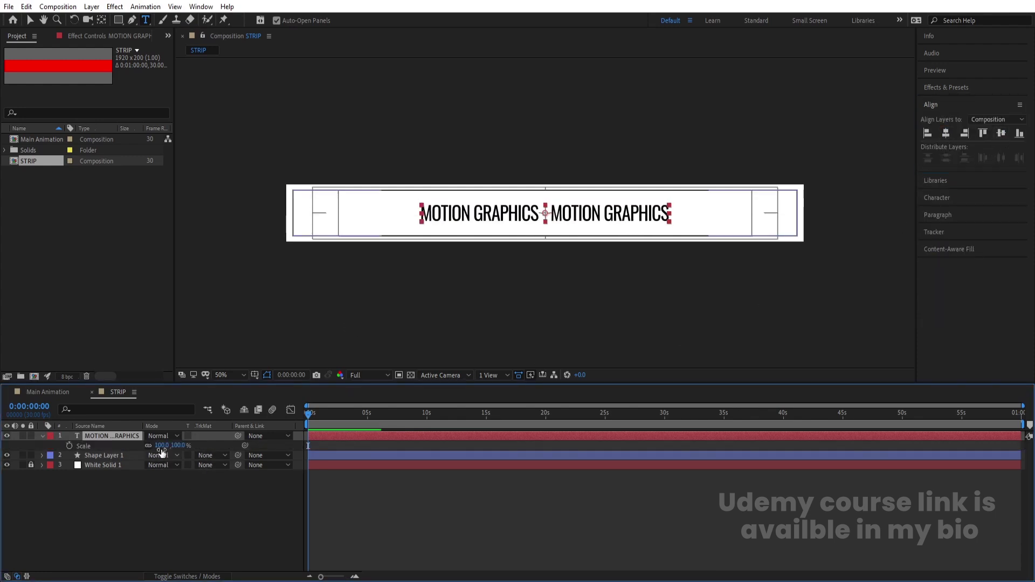
{"action": "left_click_drag", "start_coordinate": [165, 447], "coordinate": [204, 440]}
{"action": "left_click", "coordinate": [124, 499]}
{"action": "left_click", "coordinate": [111, 436]}
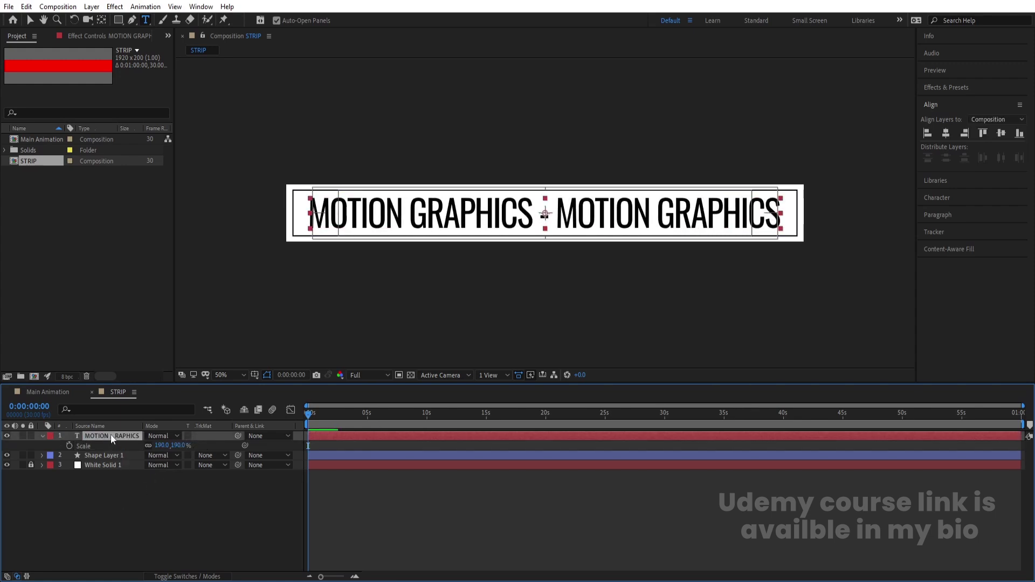
{"action": "key", "text": "ctrl+d"}
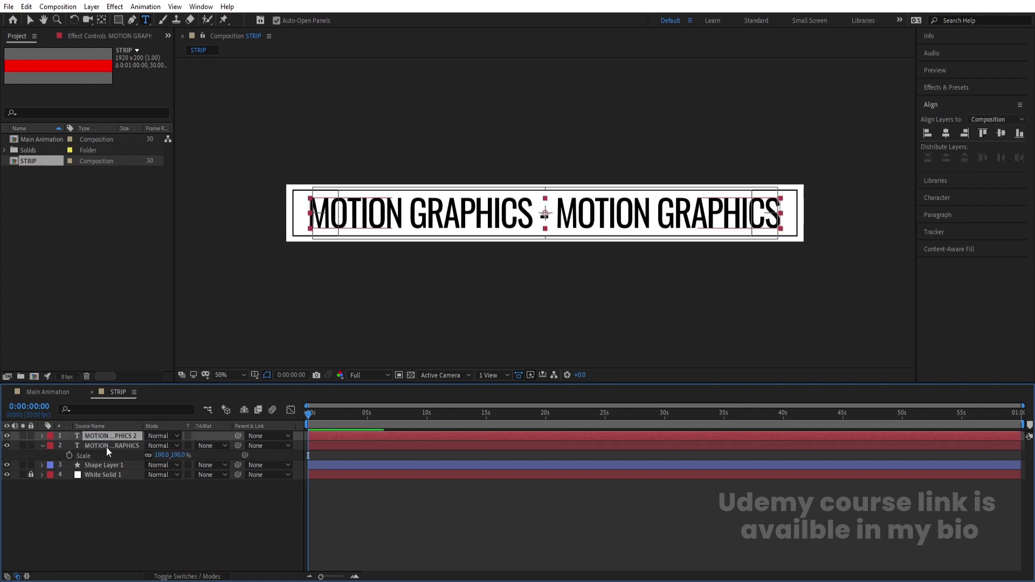
Keyframe the original text layer's position at 0 and 4 seconds, moving it horizontally out of the strip to about 2868, 100 at 4 seconds.
{"action": "left_click", "coordinate": [105, 448]}
{"action": "key", "text": "p"}
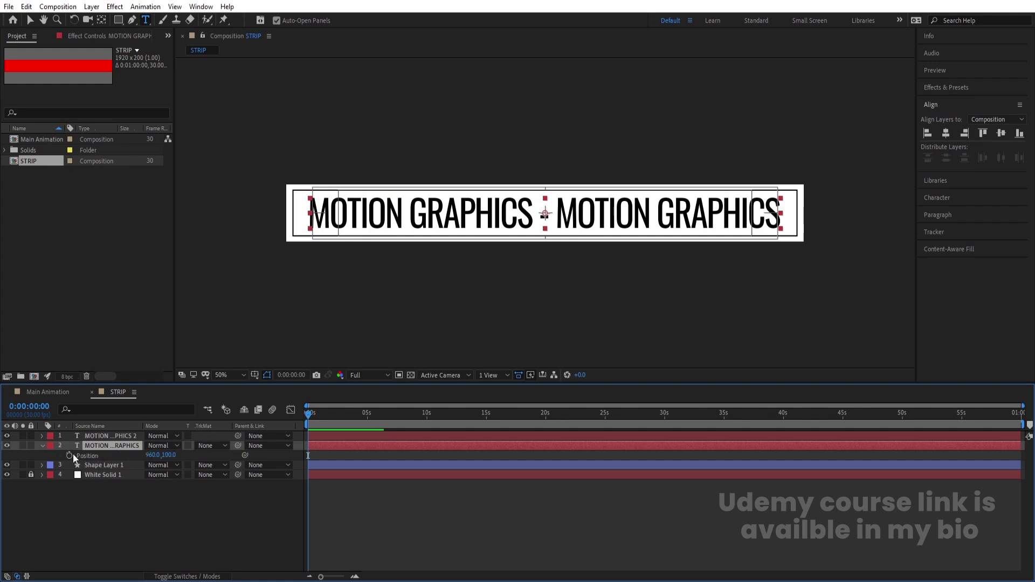
{"action": "left_click", "coordinate": [69, 455]}
{"action": "key", "text": "equal"}
{"action": "key", "text": "equal"}
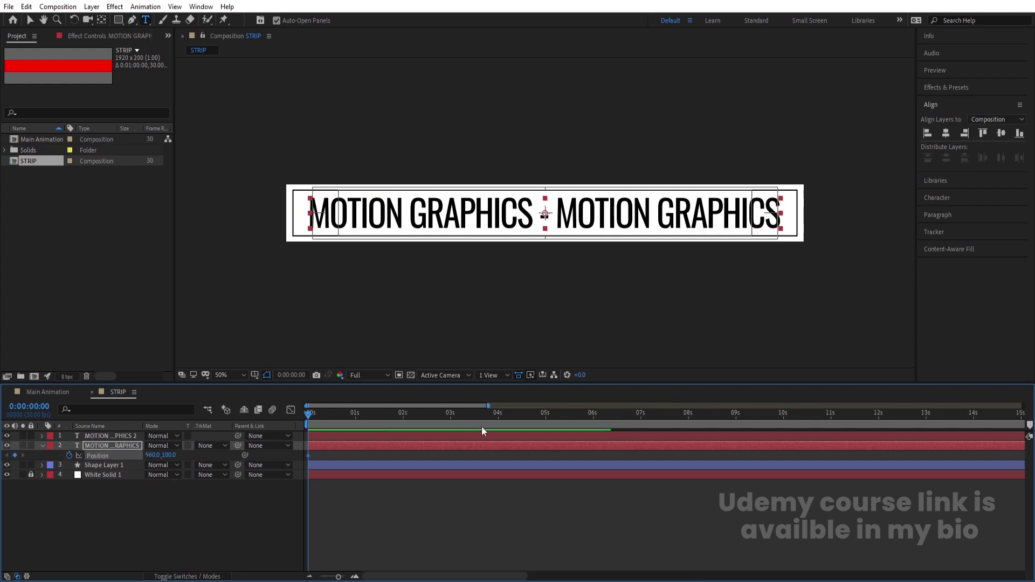
{"action": "left_click", "coordinate": [500, 412]}
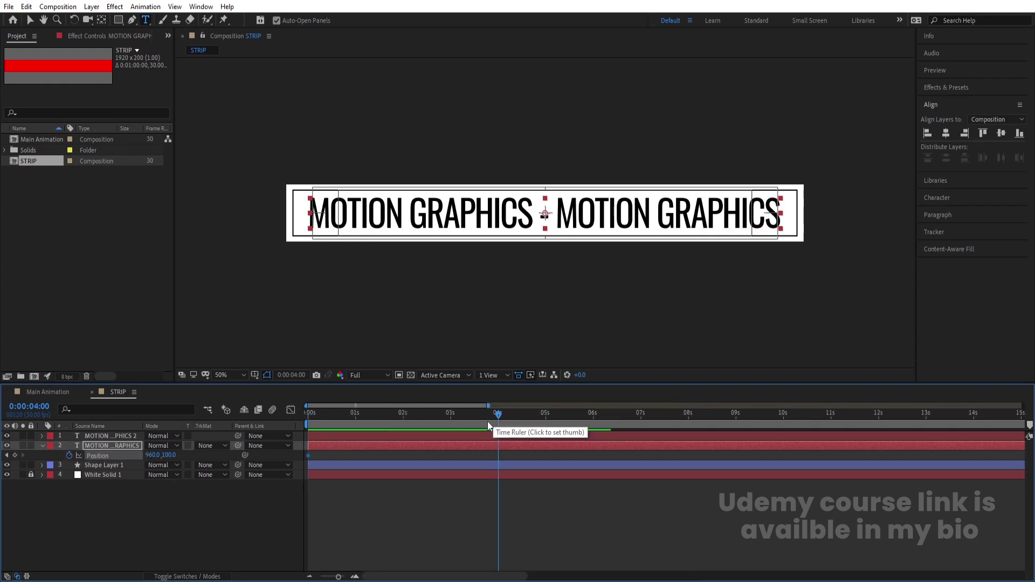
{"action": "key", "text": "v"}
{"action": "left_click_drag", "start_coordinate": [362, 201], "coordinate": [845, 211]}
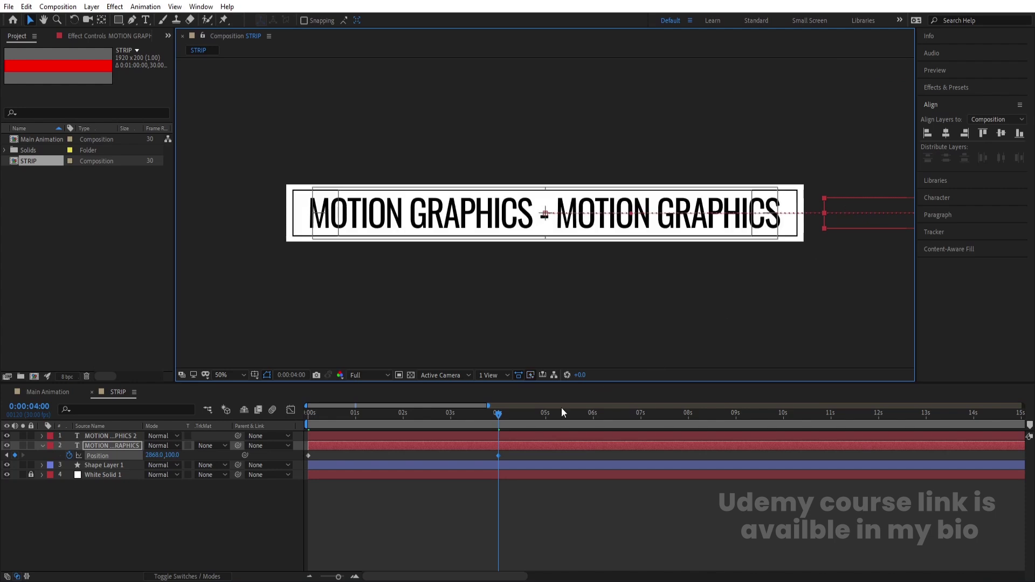
{"action": "left_click", "coordinate": [192, 507]}
Parent the duplicated text layer to the original text layer at 4 seconds.
{"action": "left_click", "coordinate": [122, 436]}
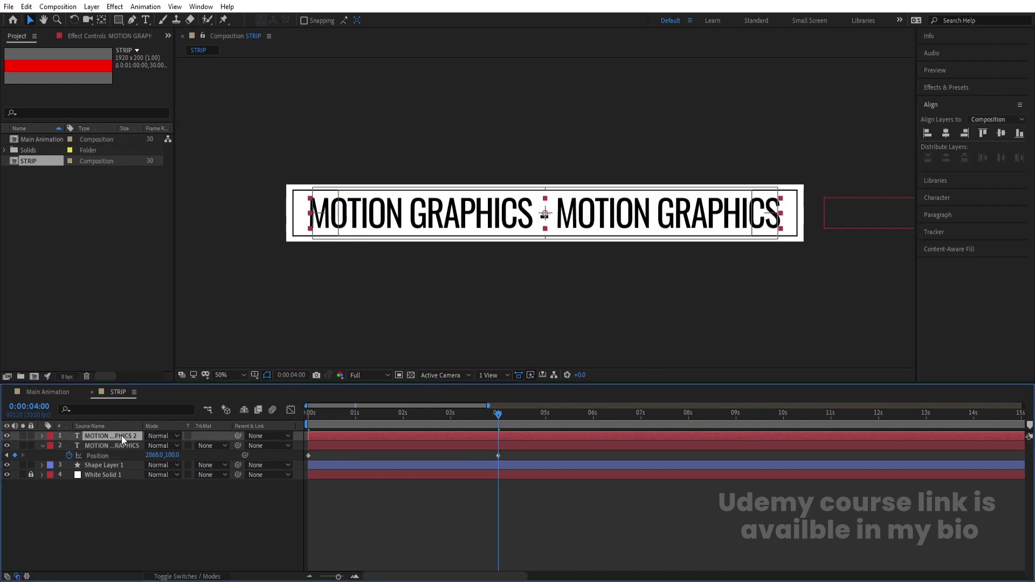
{"action": "left_click_drag", "start_coordinate": [235, 436], "coordinate": [116, 446]}
{"action": "left_click", "coordinate": [100, 497]}
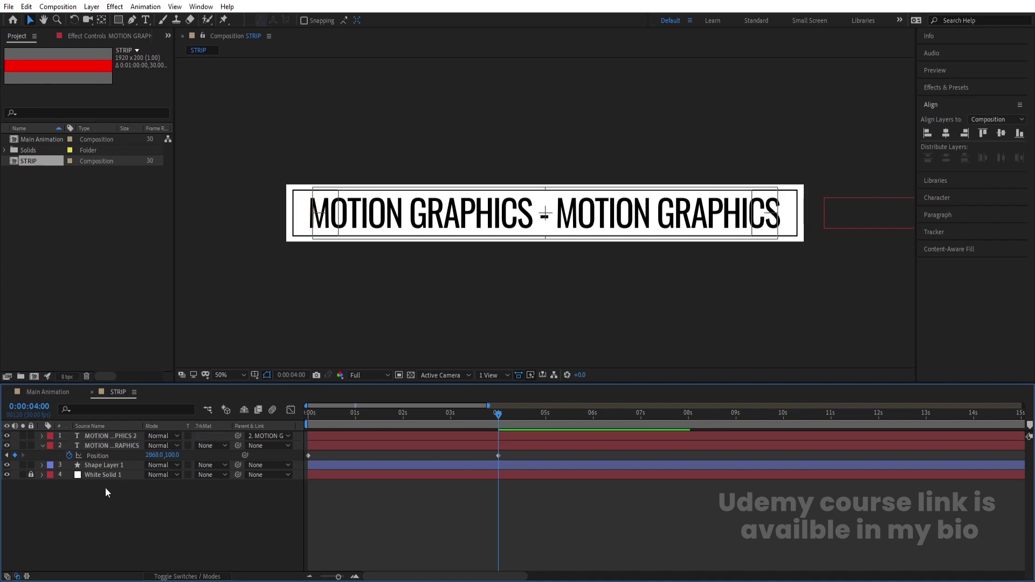
Add a loopOut() expression to the original text layer's position and preview the scrolling text.
{"action": "left_click", "coordinate": [70, 455], "text": "alt"}
{"action": "type", "text": "loop"}
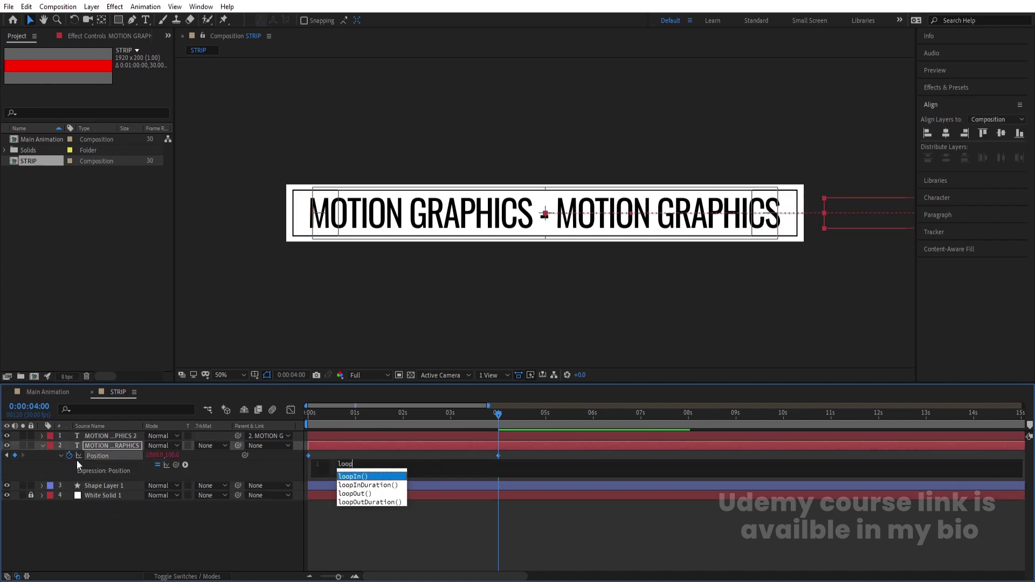
{"action": "key", "text": "Return"}
{"action": "left_click", "coordinate": [130, 528]}
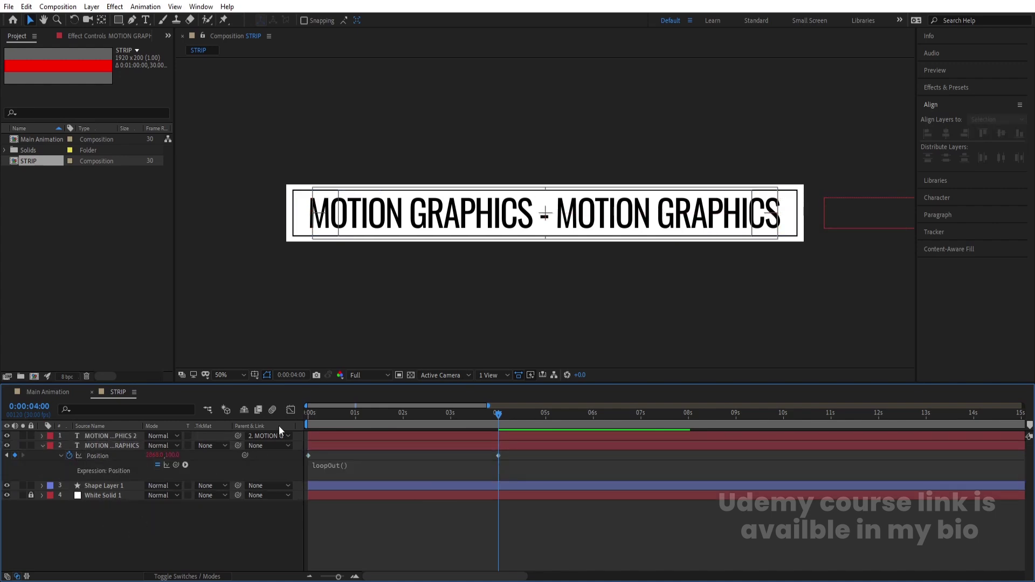
{"action": "key", "text": "space"}
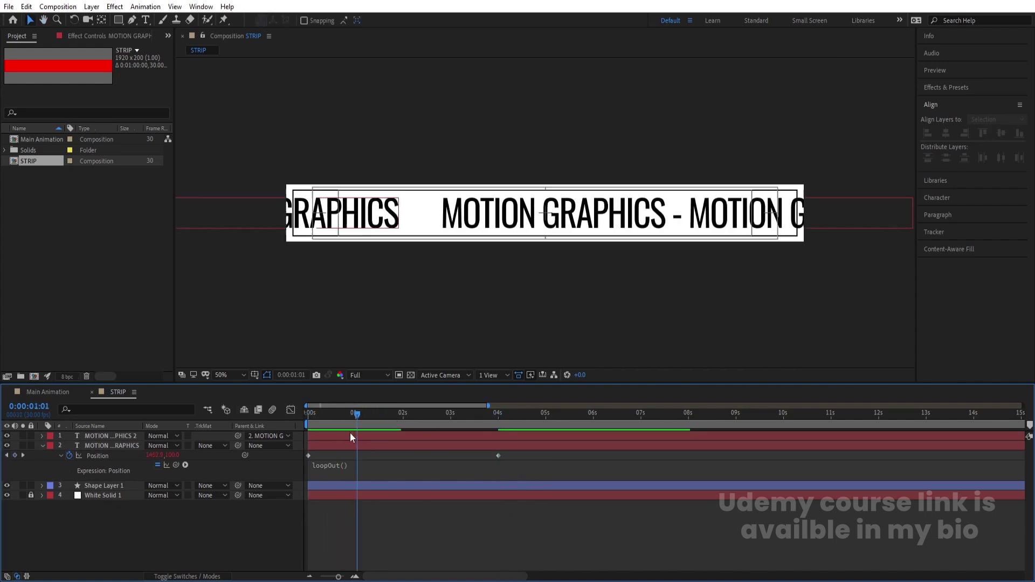
{"action": "key", "text": "space"}
Pre-compose both text layers into a new composition named "Text Animation".
{"action": "left_click", "coordinate": [82, 448]}
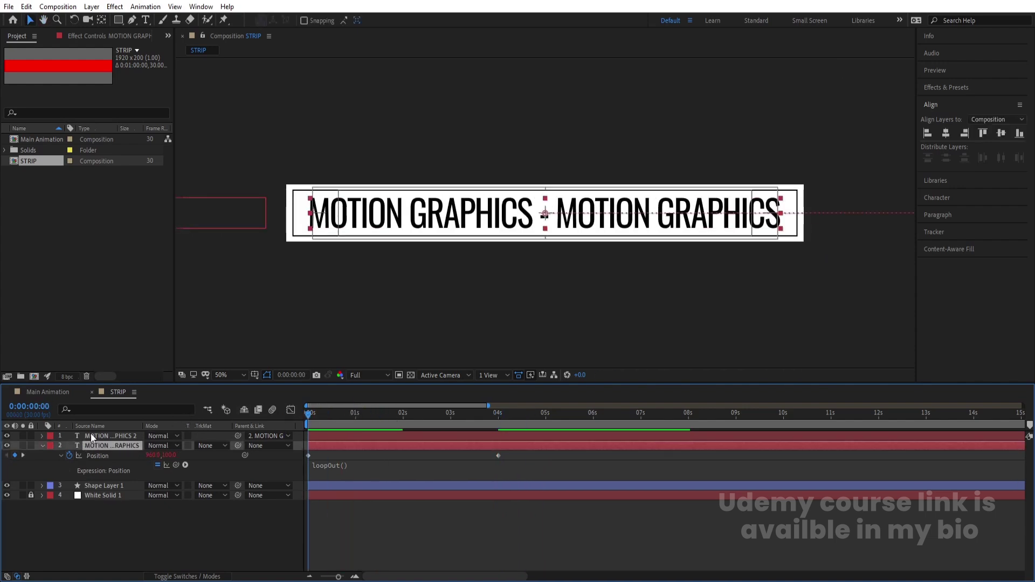
{"action": "left_click", "coordinate": [91, 436], "text": "ctrl"}
{"action": "key", "text": "ctrl+shift+c"}
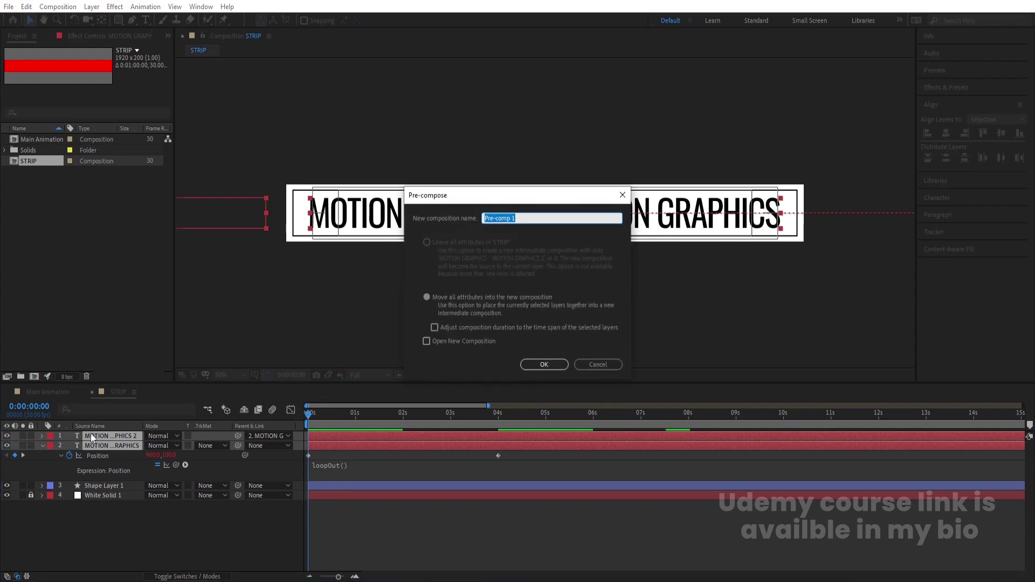
{"action": "type", "text": "Text Anim"}
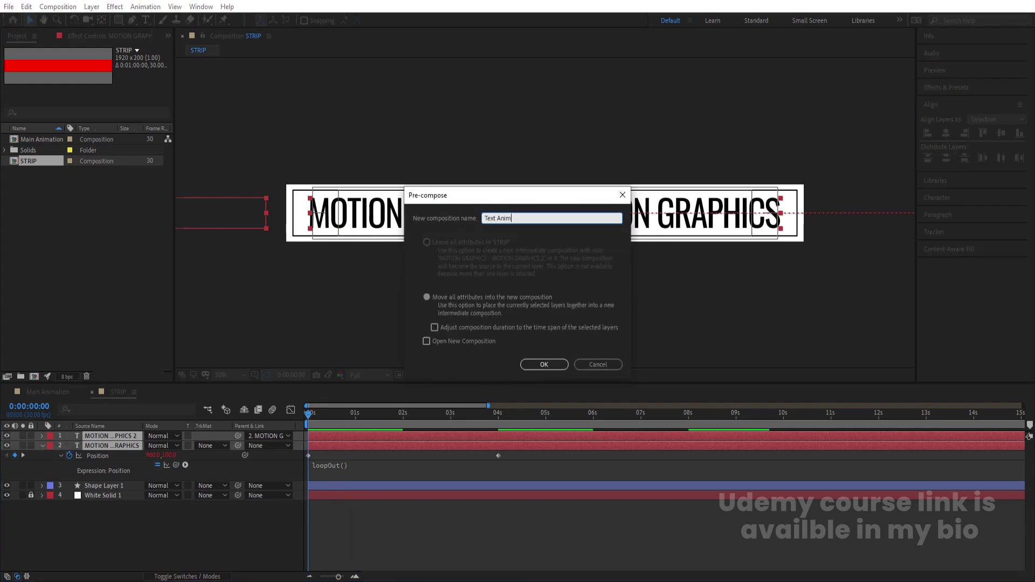
{"action": "type", "text": "ation"}
{"action": "key", "text": "Return"}
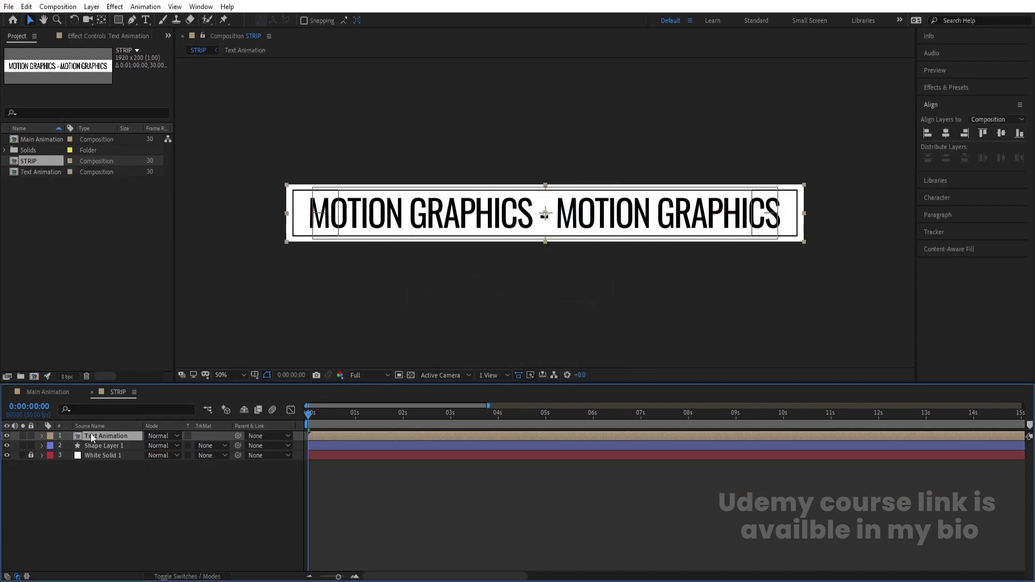
Duplicate the border shape layer, place the copy above the Text Animation layer and fill it with solid red FF0000.
{"action": "left_click", "coordinate": [101, 446]}
{"action": "key", "text": "ctrl+d"}
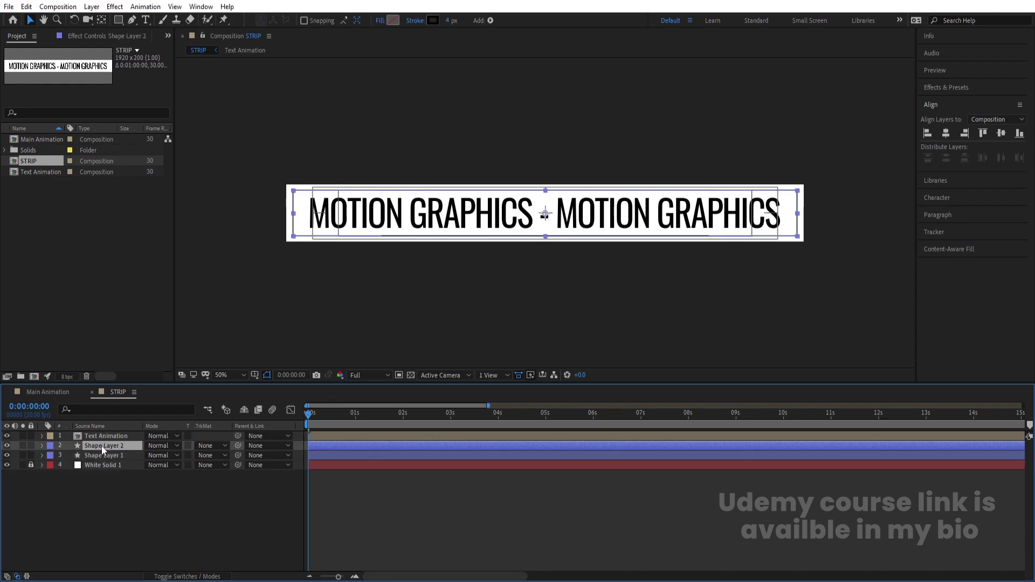
{"action": "left_click_drag", "start_coordinate": [101, 446], "coordinate": [95, 435]}
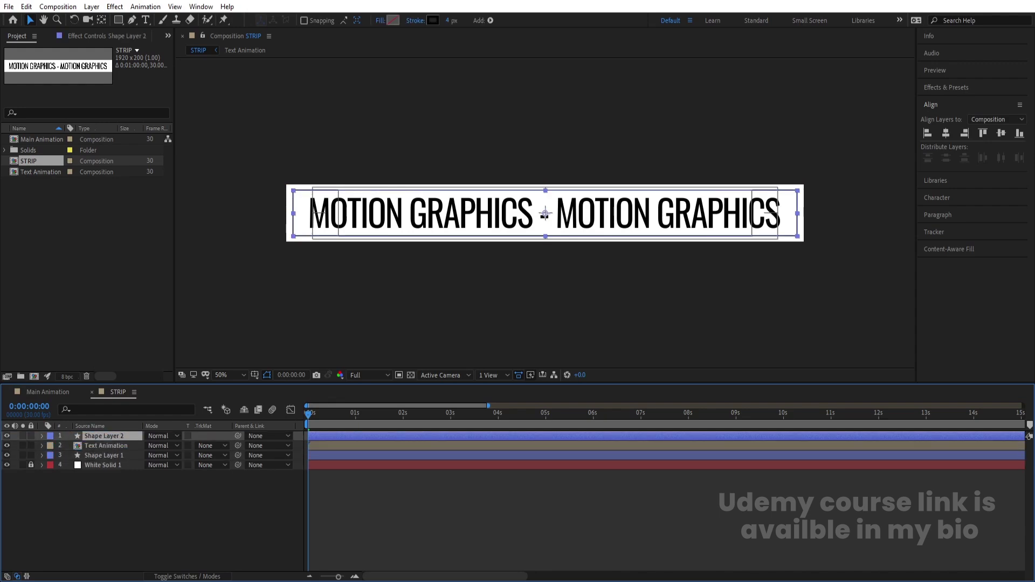
{"action": "left_click", "coordinate": [395, 21]}
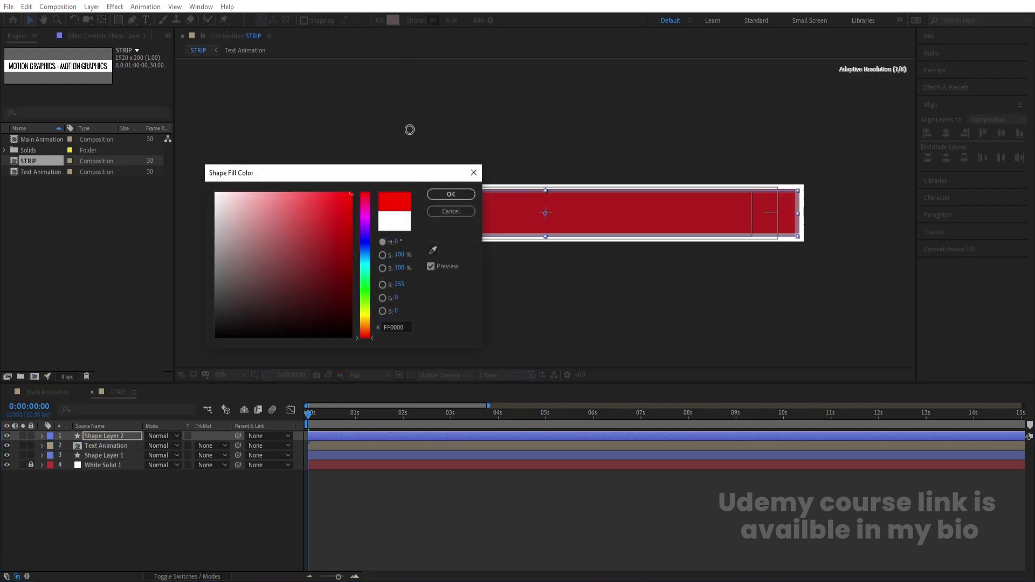
{"action": "left_click", "coordinate": [431, 194]}
Set the Text Animation layer's track matte to Alpha Matte "Shape Layer 2" and preview the masked scroll.
{"action": "left_click", "coordinate": [96, 447]}
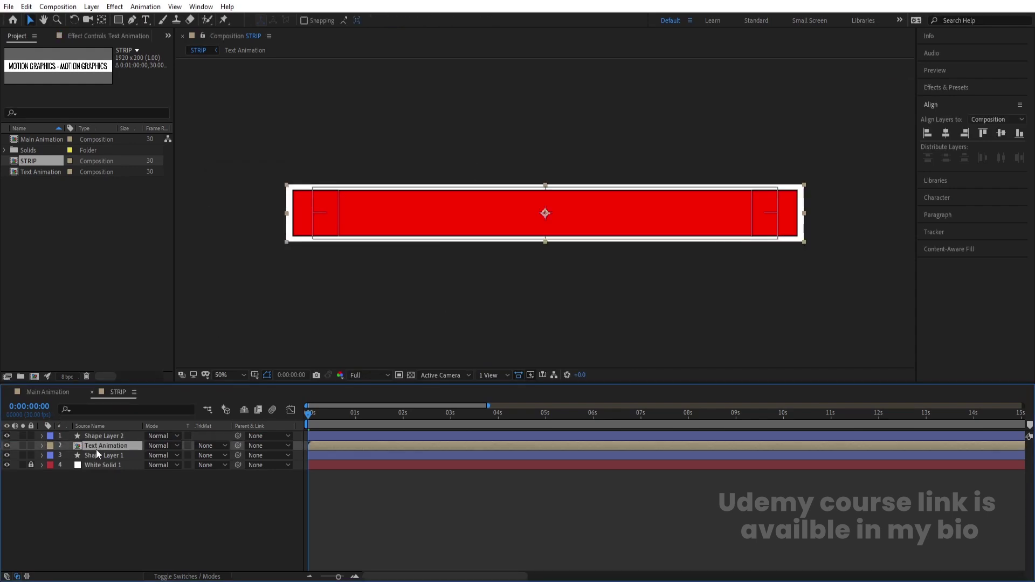
{"action": "left_click", "coordinate": [221, 446]}
{"action": "left_click", "coordinate": [224, 471]}
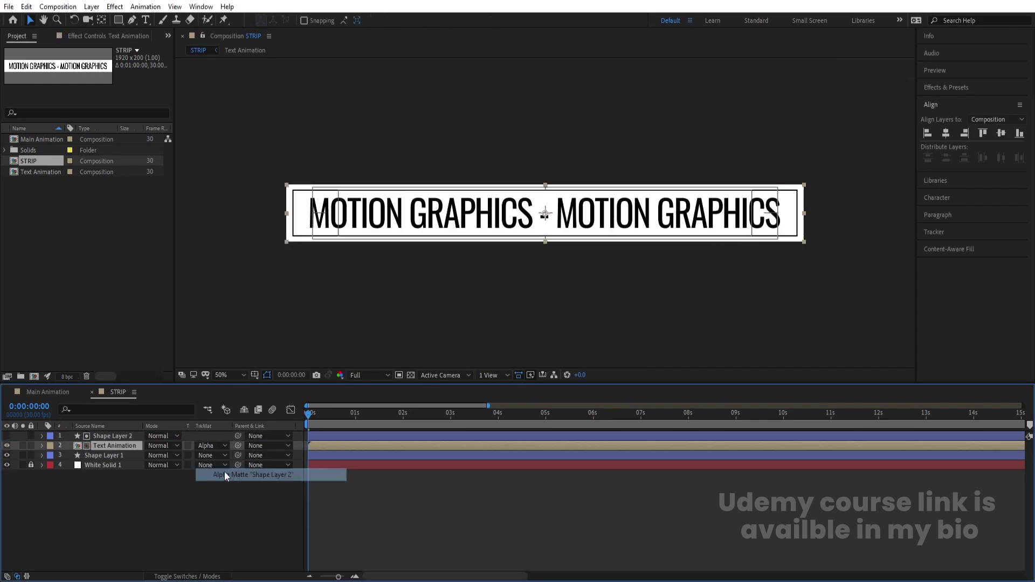
{"action": "key", "text": "space"}
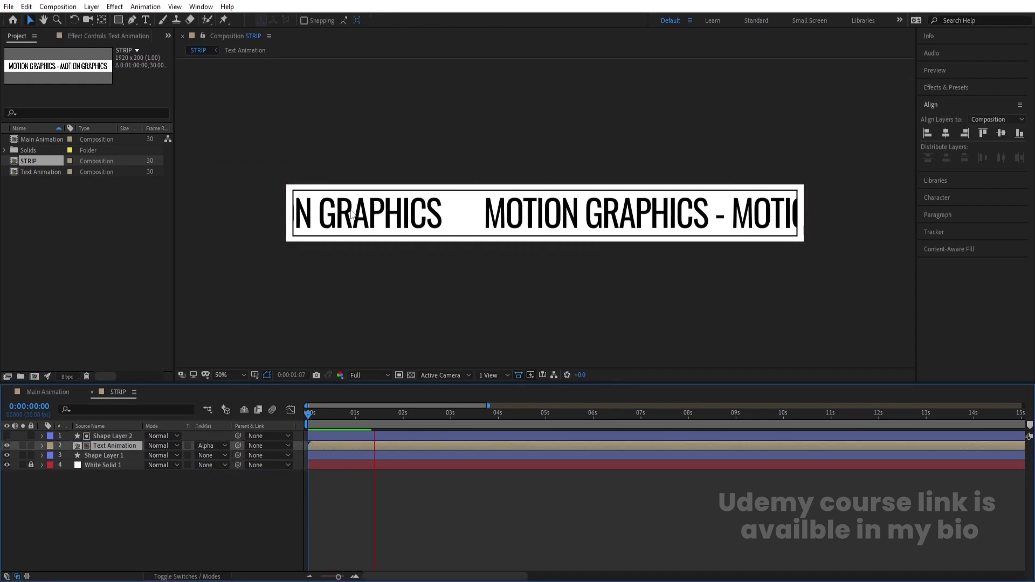
{"action": "key", "text": "space"}
{"action": "left_click", "coordinate": [186, 509]}
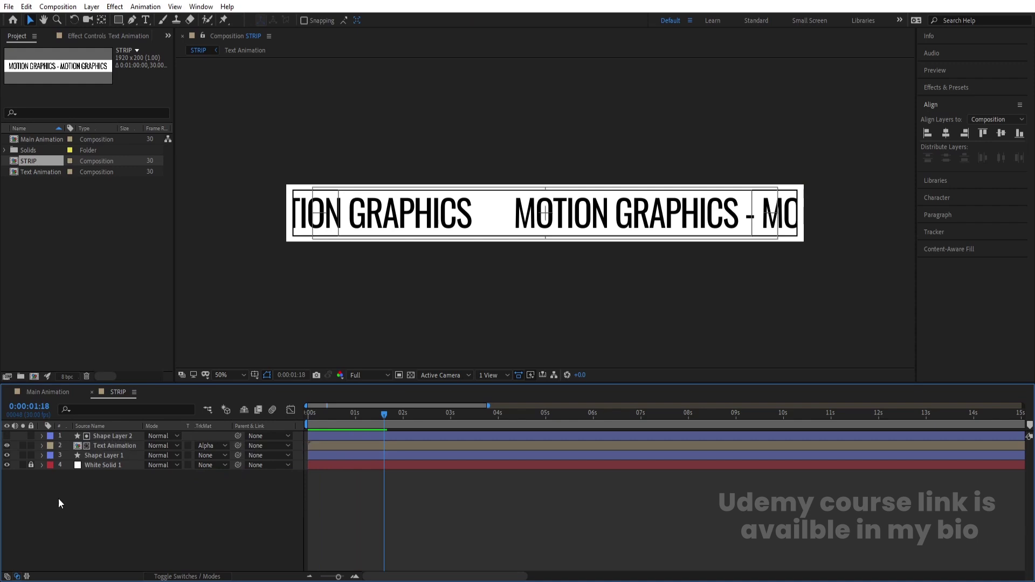
Unlock the white solid and pre-compose all the strip's layers into a composition named "Text Strip".
{"action": "left_click", "coordinate": [32, 465]}
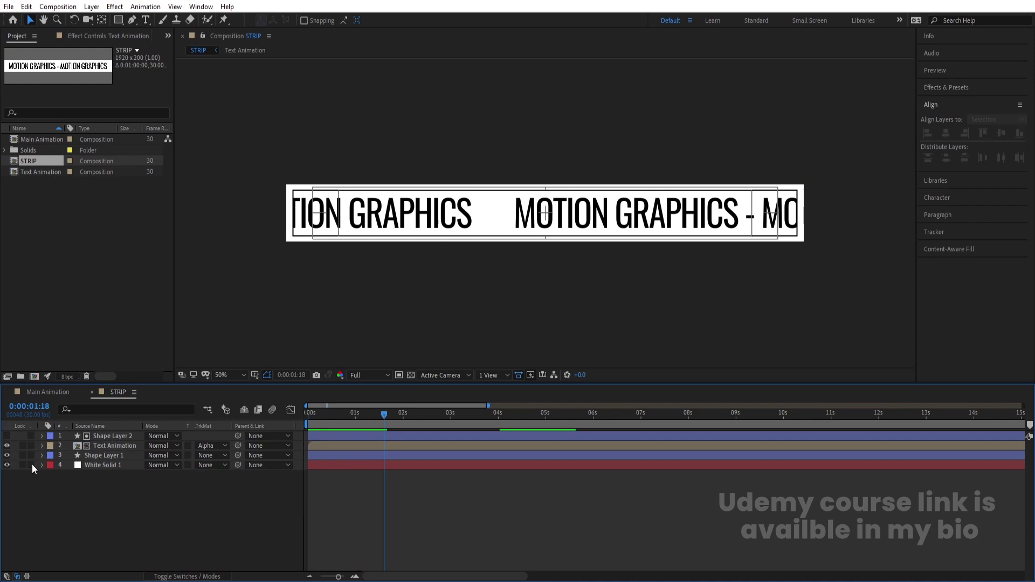
{"action": "left_click_drag", "start_coordinate": [321, 416], "coordinate": [216, 423]}
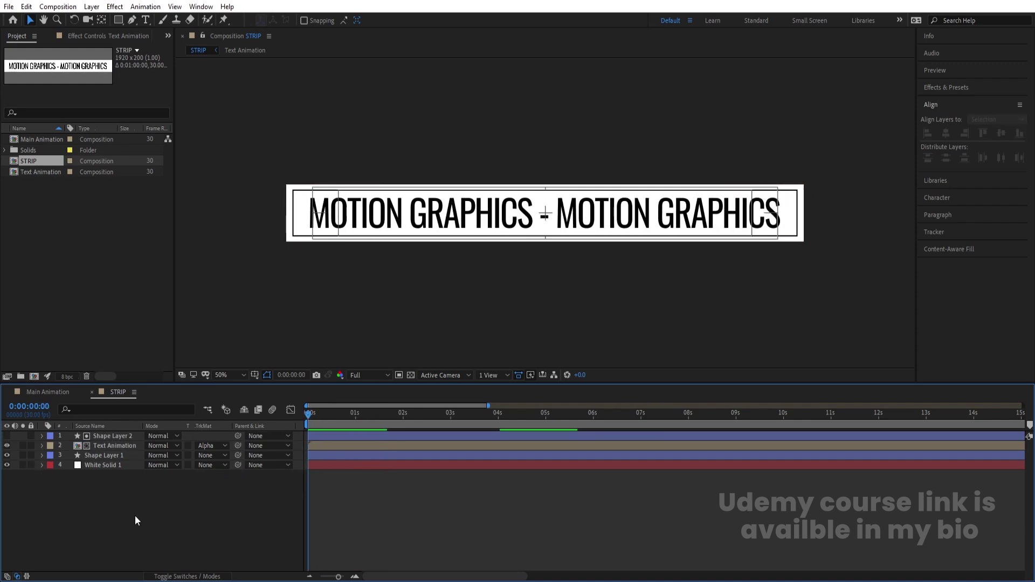
{"action": "left_click_drag", "start_coordinate": [135, 515], "coordinate": [96, 427]}
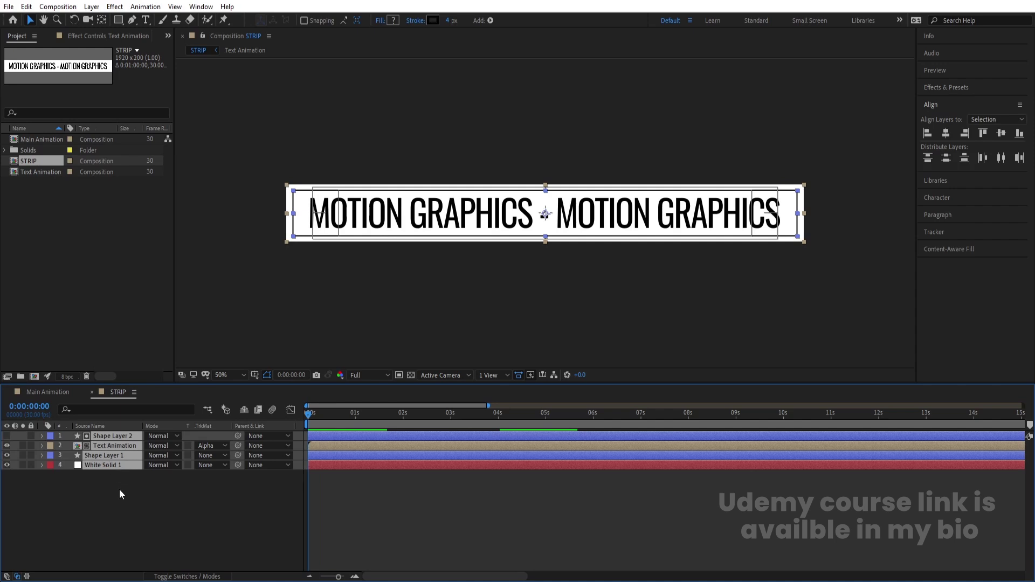
{"action": "key", "text": "ctrl+shift+c"}
{"action": "type", "text": "Text "}
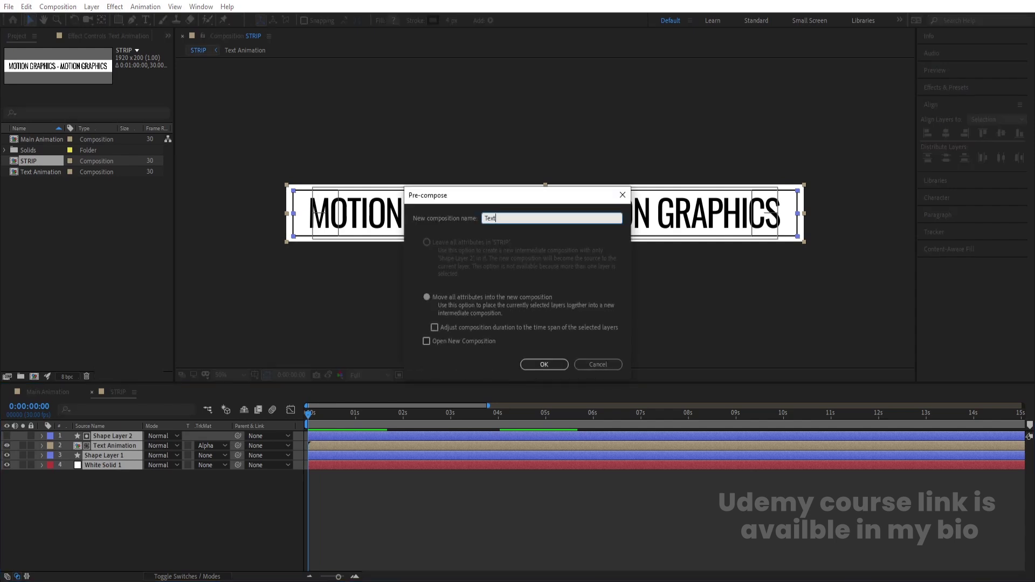
{"action": "type", "text": "Strip"}
{"action": "key", "text": "Return"}
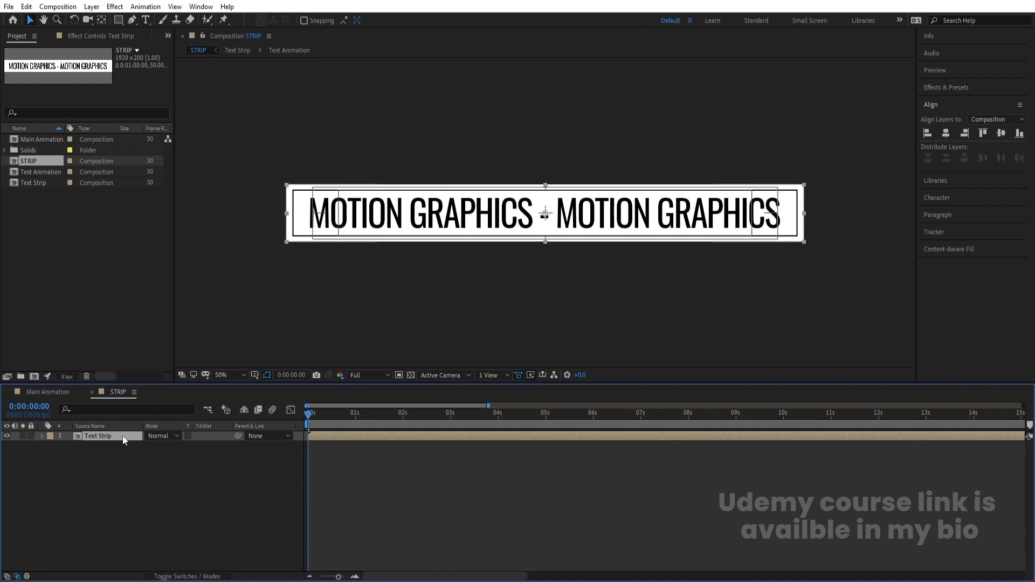
Duplicate the Text Strip layer and apply the CC Split effect to the upper copy.
{"action": "key", "text": "ctrl+d"}
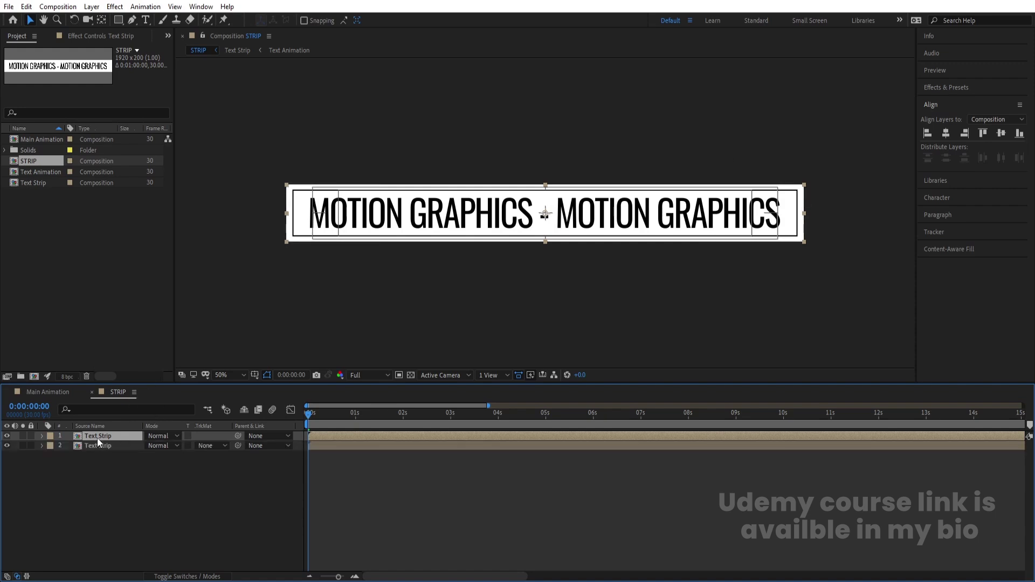
{"action": "left_click", "coordinate": [961, 88]}
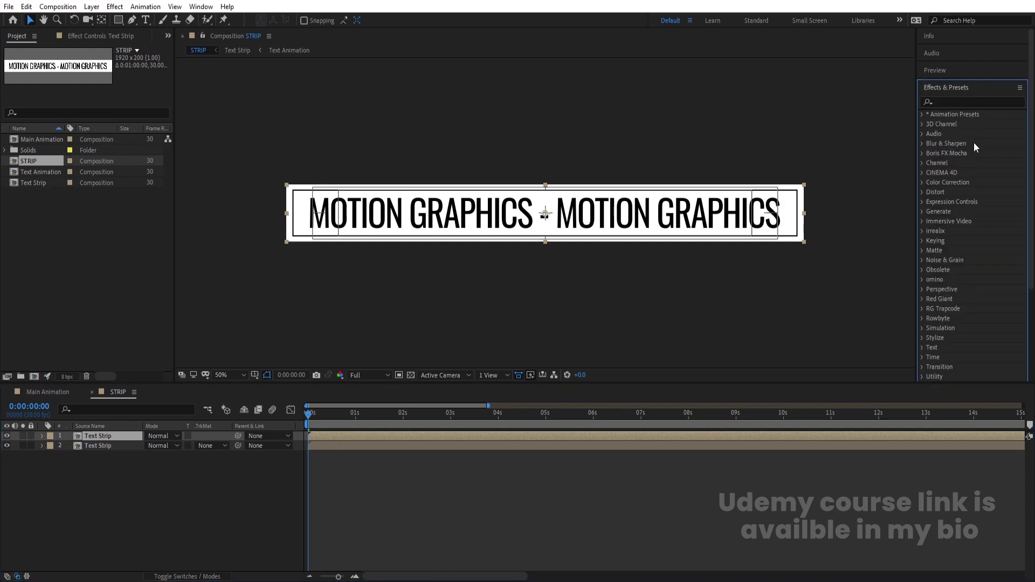
{"action": "left_click", "coordinate": [946, 101]}
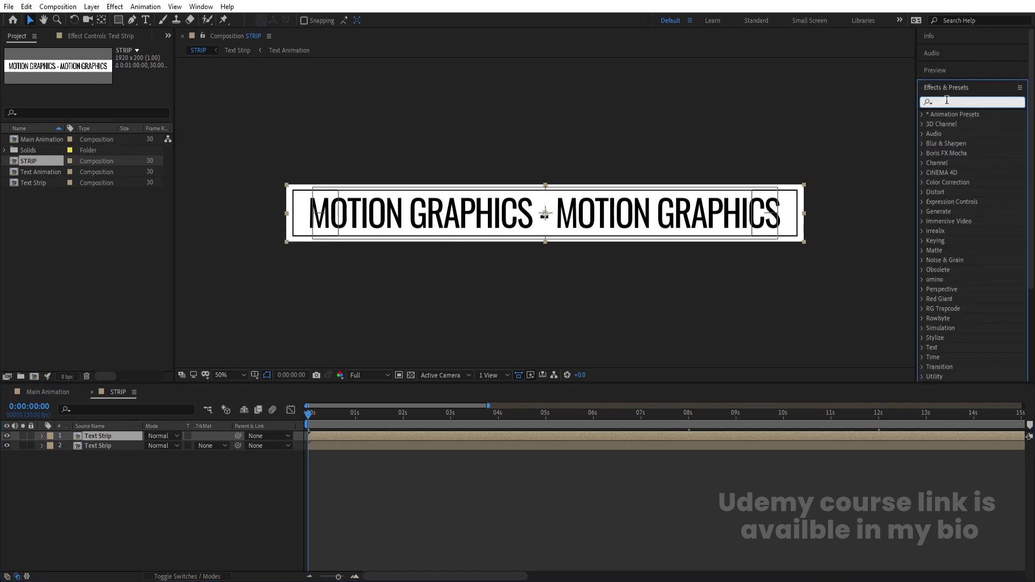
{"action": "type", "text": "cc sp"}
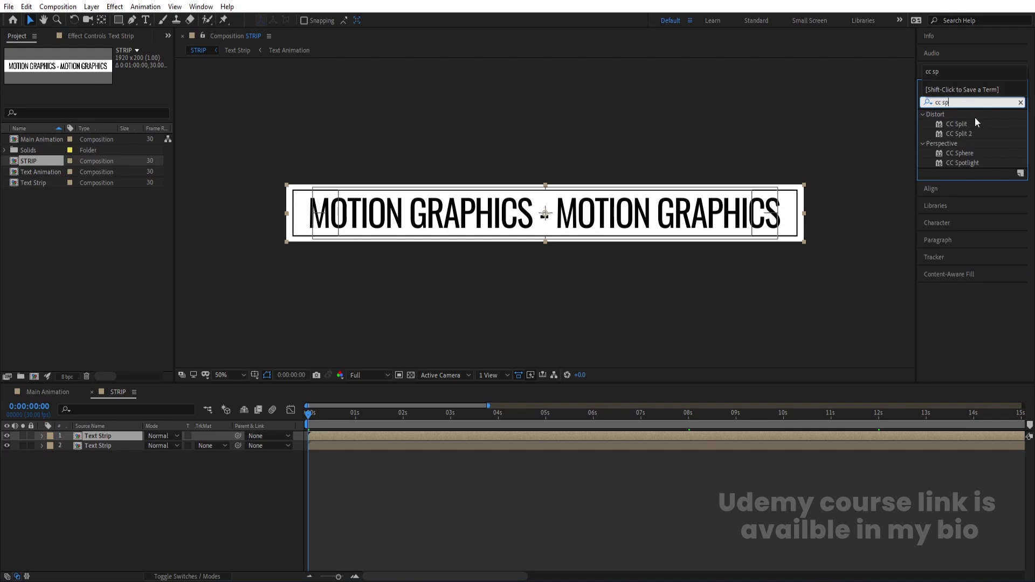
{"action": "double_click", "coordinate": [958, 124]}
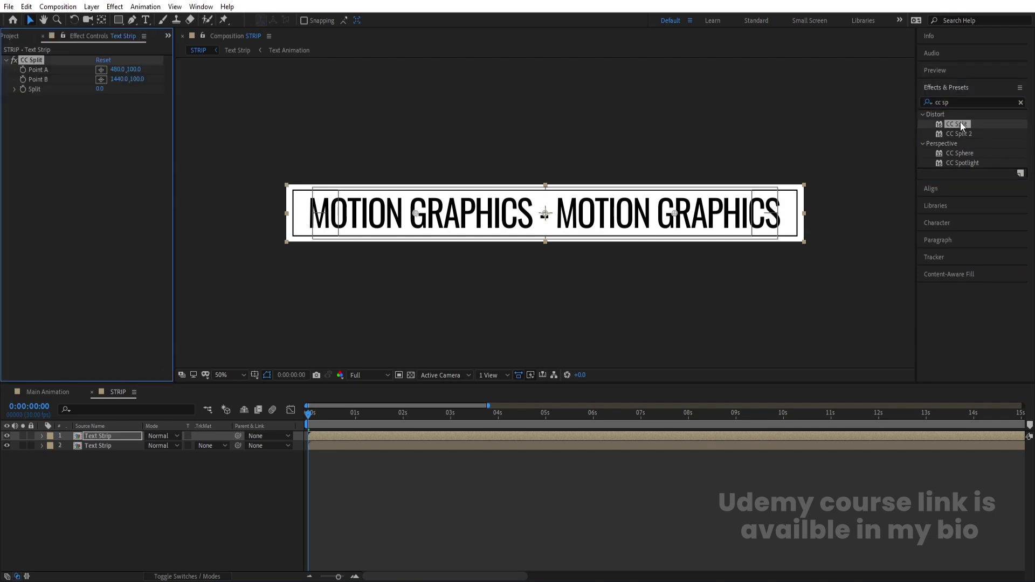
Temporarily hide the upper Text Strip, apply Tint with swapped colours to the lower copy, and show the upper one again.
{"action": "left_click", "coordinate": [6, 436]}
{"action": "left_click", "coordinate": [93, 446]}
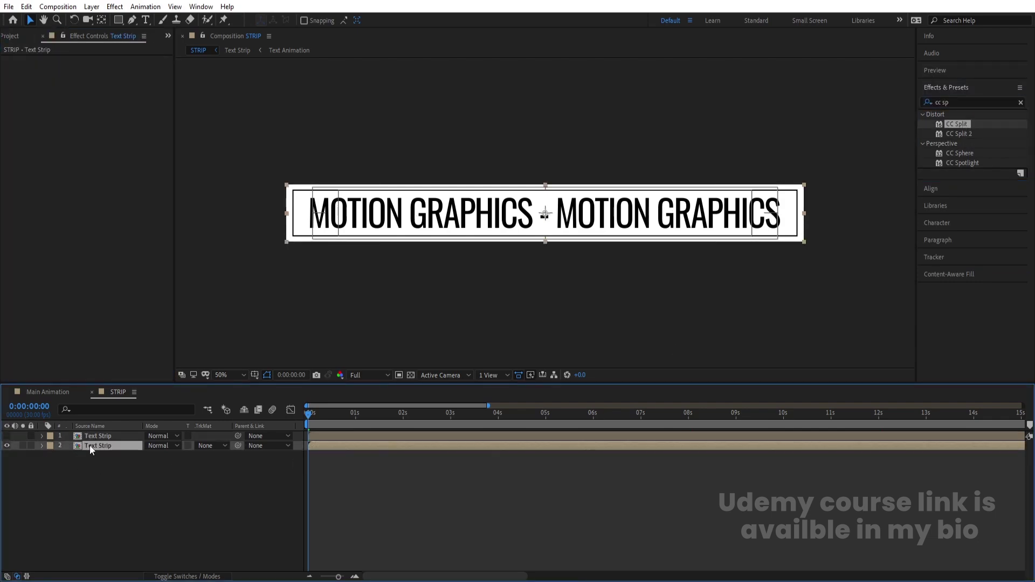
{"action": "left_click", "coordinate": [965, 101]}
{"action": "type", "text": "tint"}
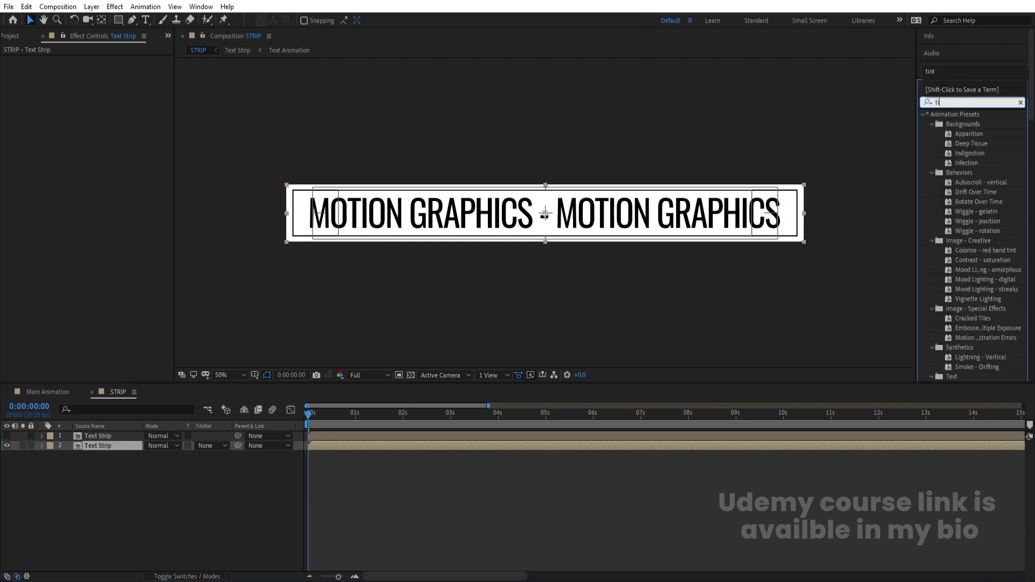
{"action": "double_click", "coordinate": [946, 155]}
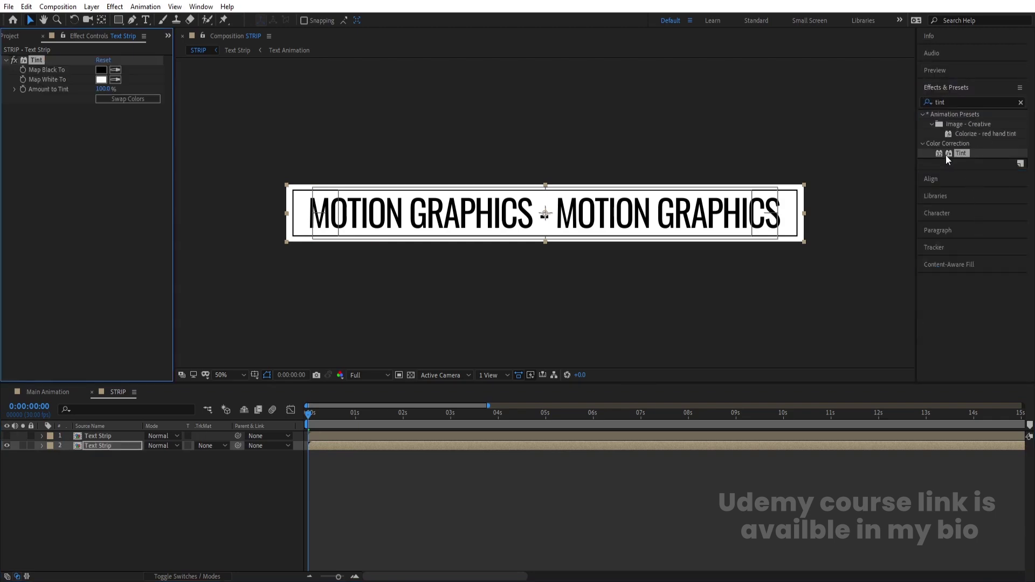
{"action": "left_click", "coordinate": [145, 99]}
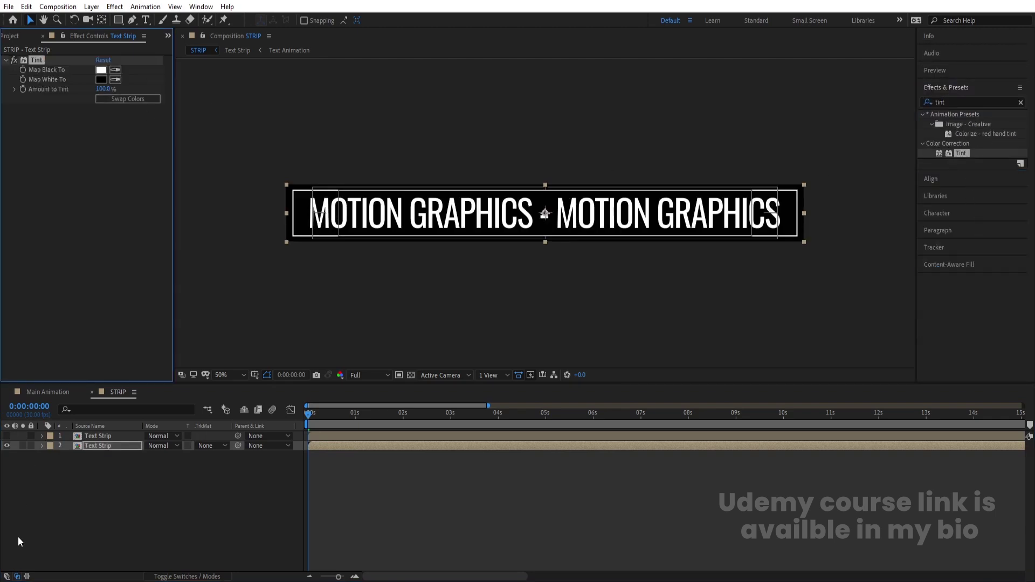
{"action": "left_click", "coordinate": [40, 507]}
{"action": "left_click", "coordinate": [7, 436]}
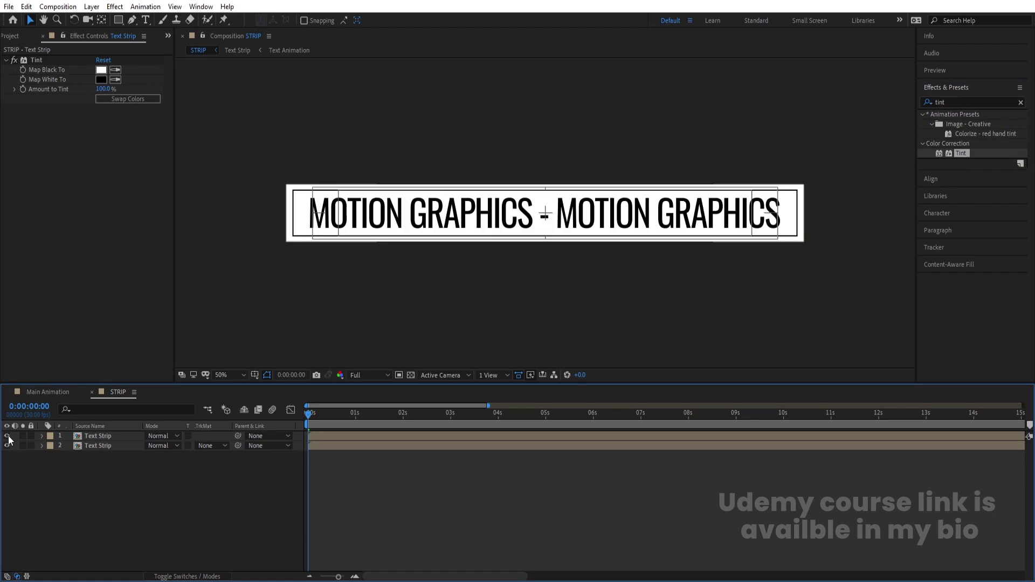
Hide and reshow the upper Text Strip to compare the copies, and set its CC Split amount to 40.
{"action": "left_click", "coordinate": [7, 438]}
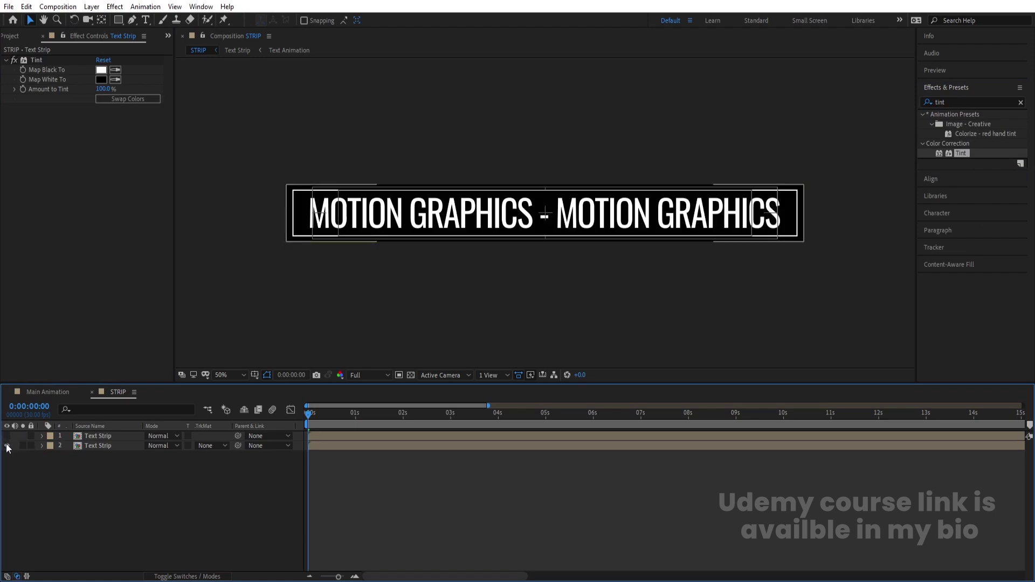
{"action": "left_click", "coordinate": [7, 436]}
{"action": "left_click", "coordinate": [97, 437]}
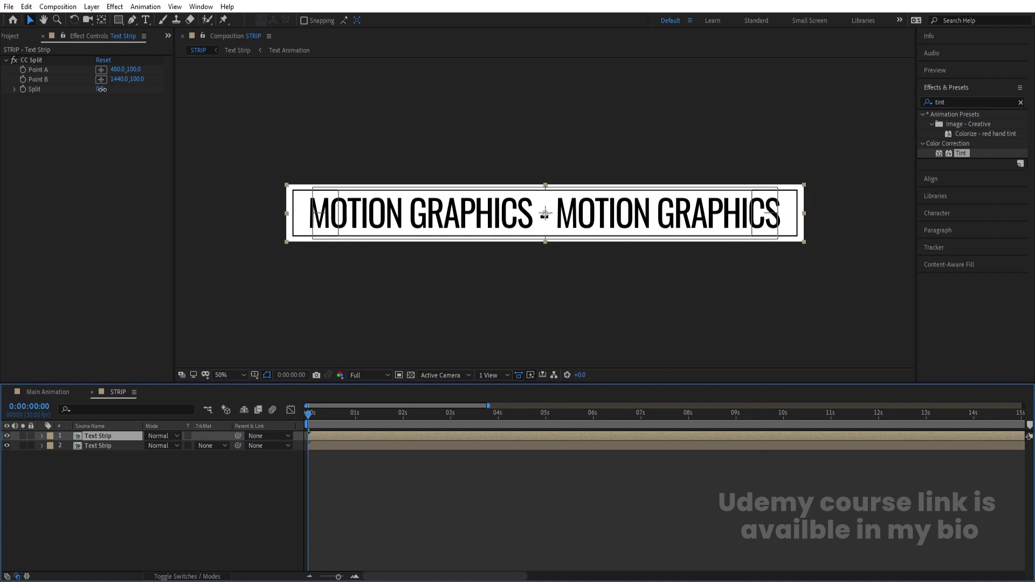
{"action": "left_click_drag", "start_coordinate": [99, 89], "coordinate": [120, 89]}
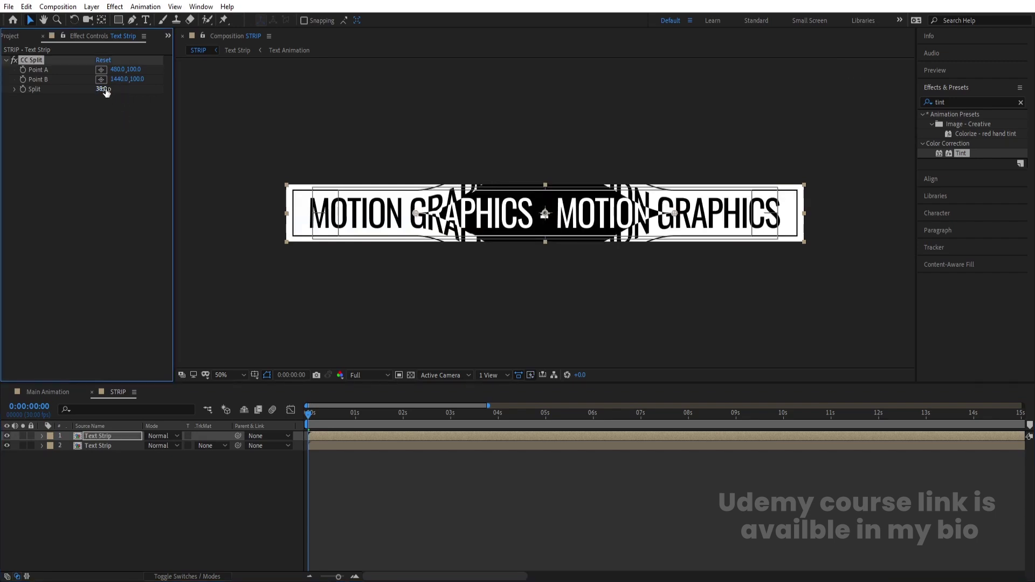
{"action": "left_click", "coordinate": [102, 89]}
{"action": "type", "text": "40"}
{"action": "key", "text": "Return"}
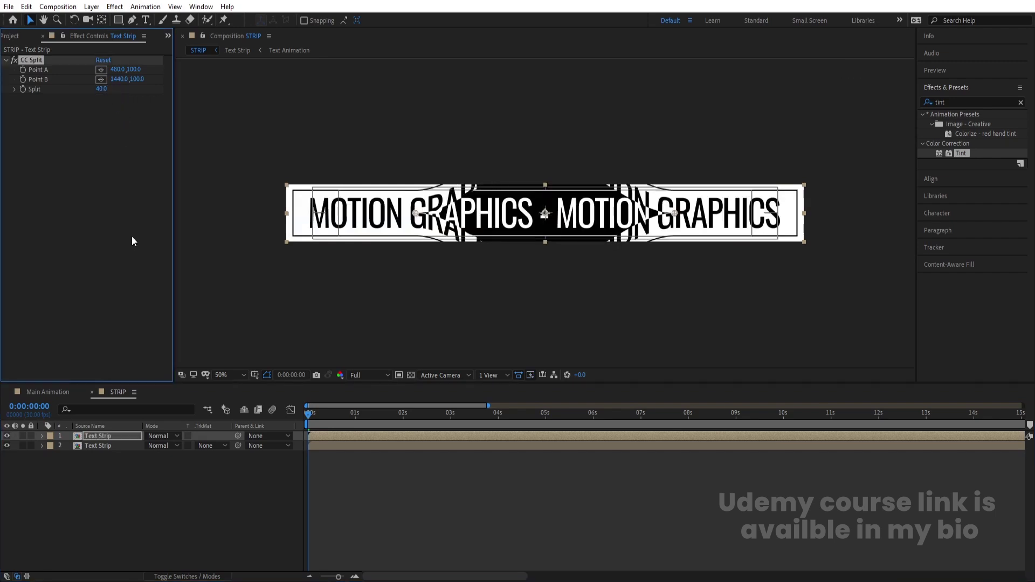
Move CC Split's Point A to x 1921 and Point B to x 2327, and keyframe Point A at the start.
{"action": "left_click", "coordinate": [81, 198]}
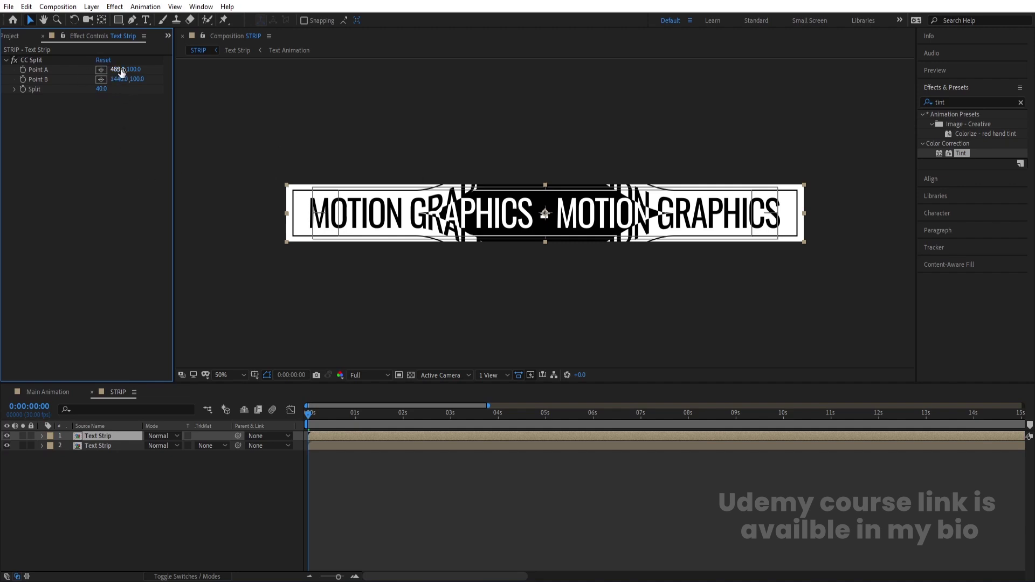
{"action": "left_click_drag", "start_coordinate": [118, 69], "coordinate": [222, 75]}
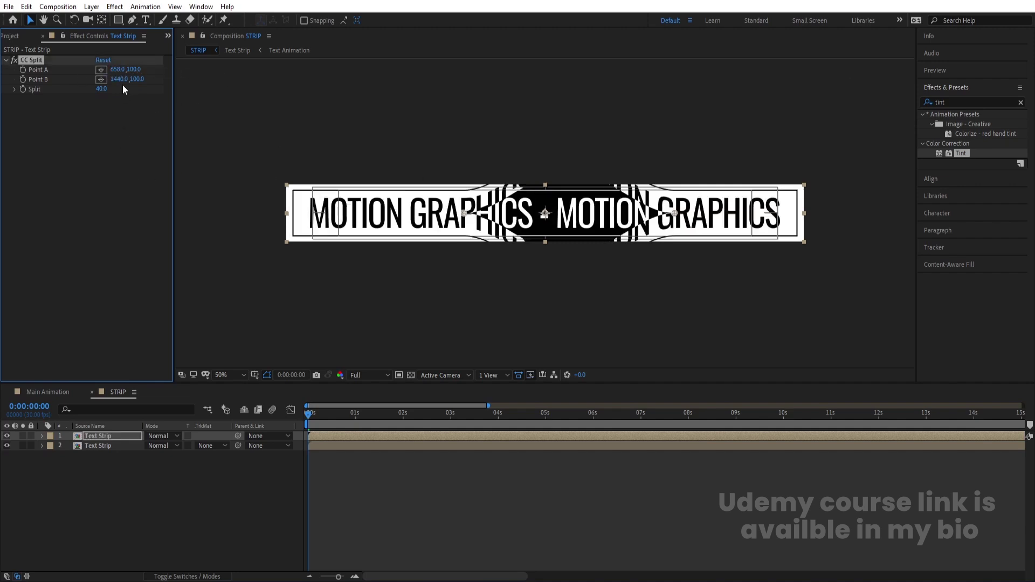
{"action": "left_click_drag", "start_coordinate": [115, 79], "coordinate": [610, 103]}
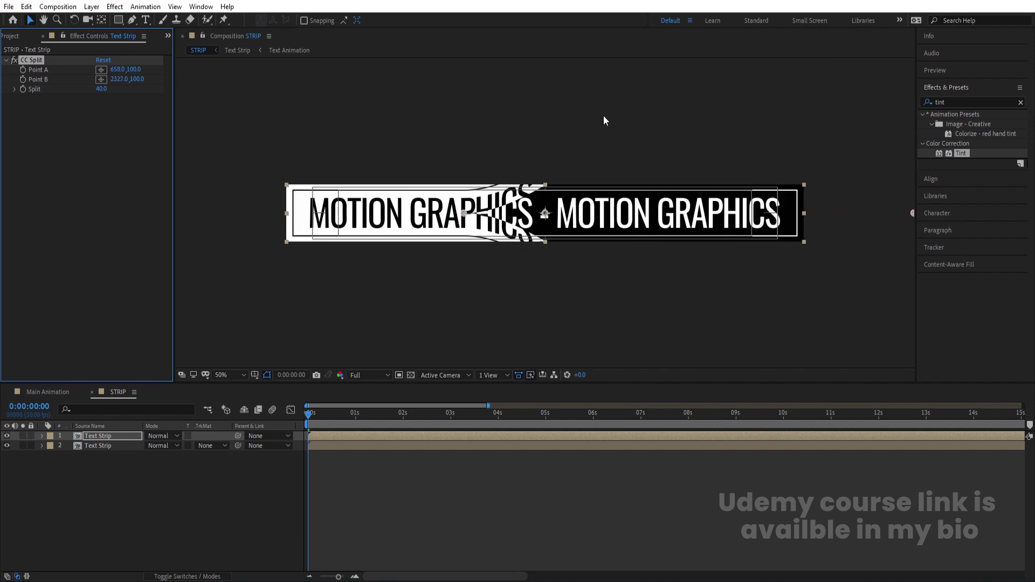
{"action": "left_click_drag", "start_coordinate": [118, 69], "coordinate": [807, 213]}
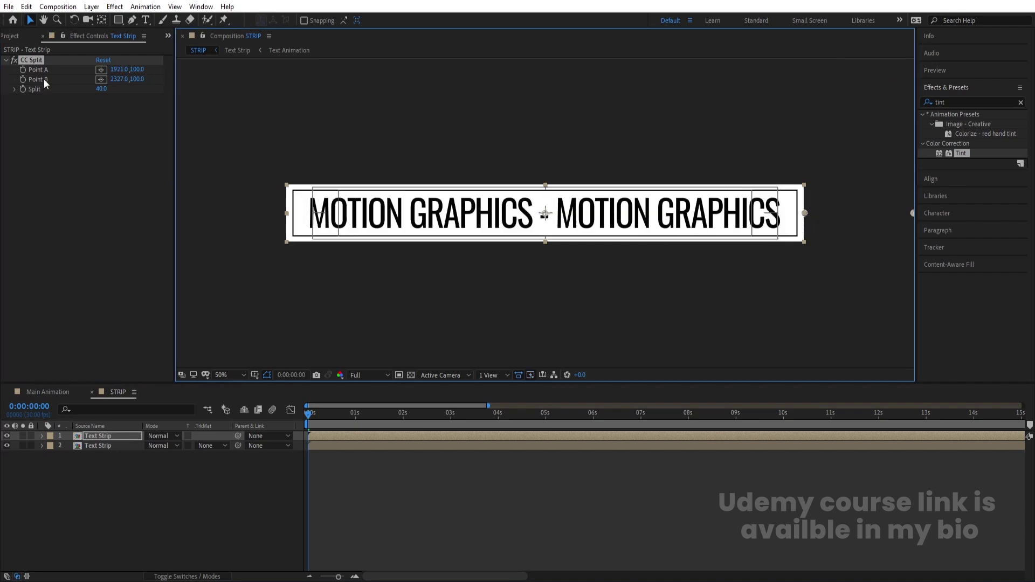
{"action": "left_click", "coordinate": [23, 70]}
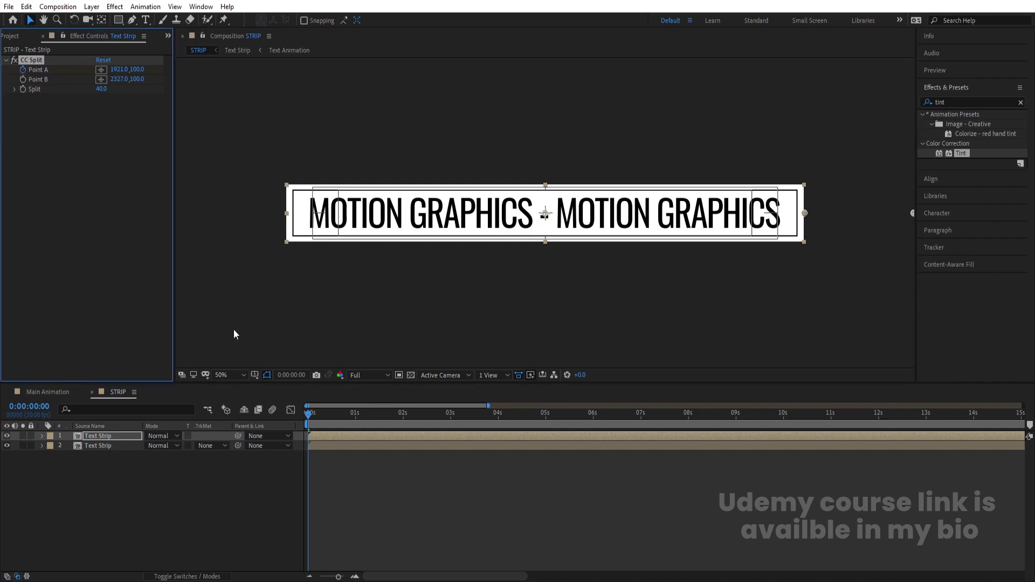
At 4 seconds, move Point A beyond the strip's left edge to about x -443, and preview the split.
{"action": "key", "text": "u"}
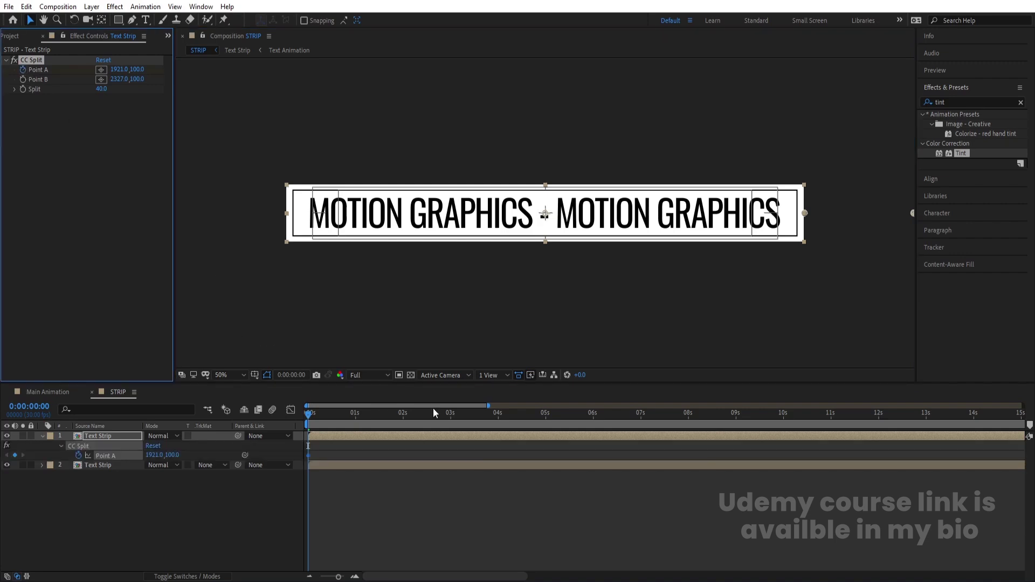
{"action": "left_click", "coordinate": [497, 413]}
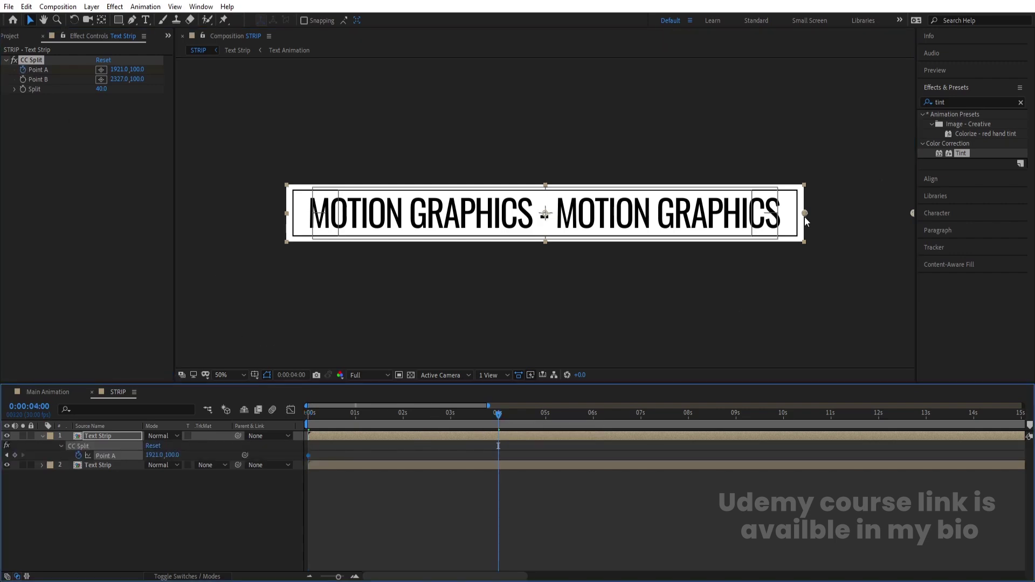
{"action": "left_click_drag", "start_coordinate": [804, 214], "coordinate": [166, 192]}
{"action": "key", "text": "Num_Lock"}
{"action": "left_click", "coordinate": [261, 416]}
{"action": "key", "text": "Home"}
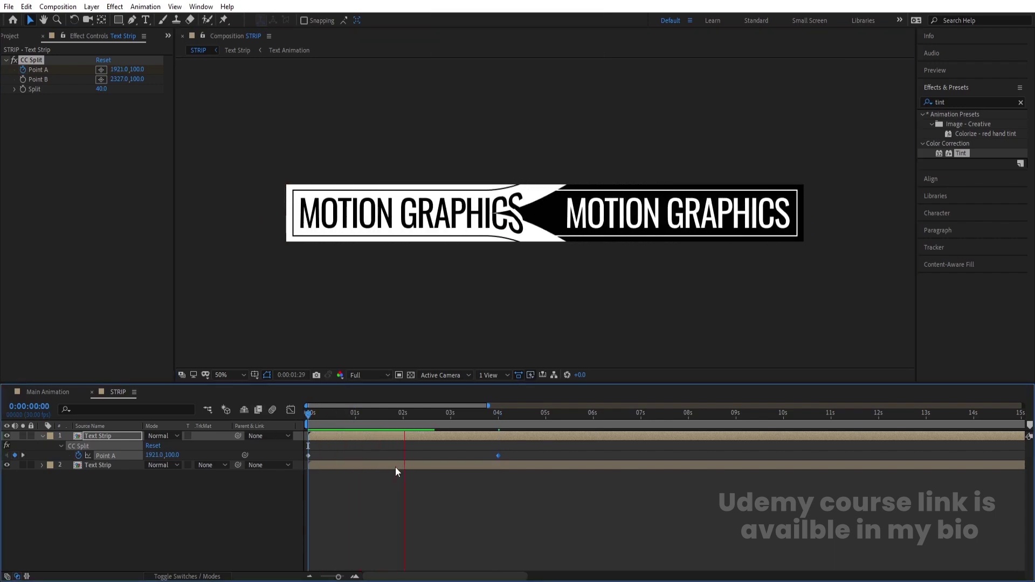
{"action": "key", "text": "space"}
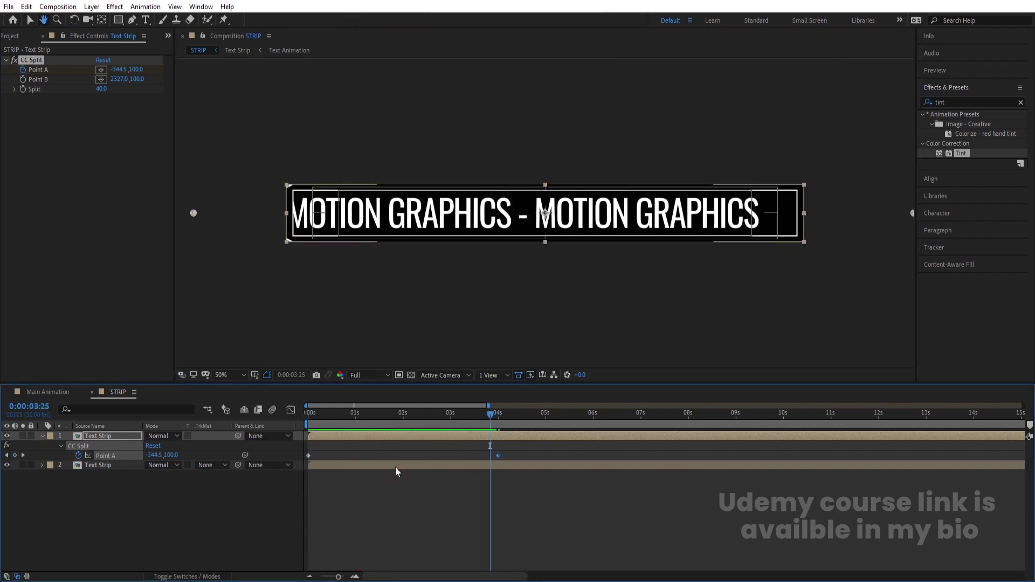
{"action": "key", "text": "space"}
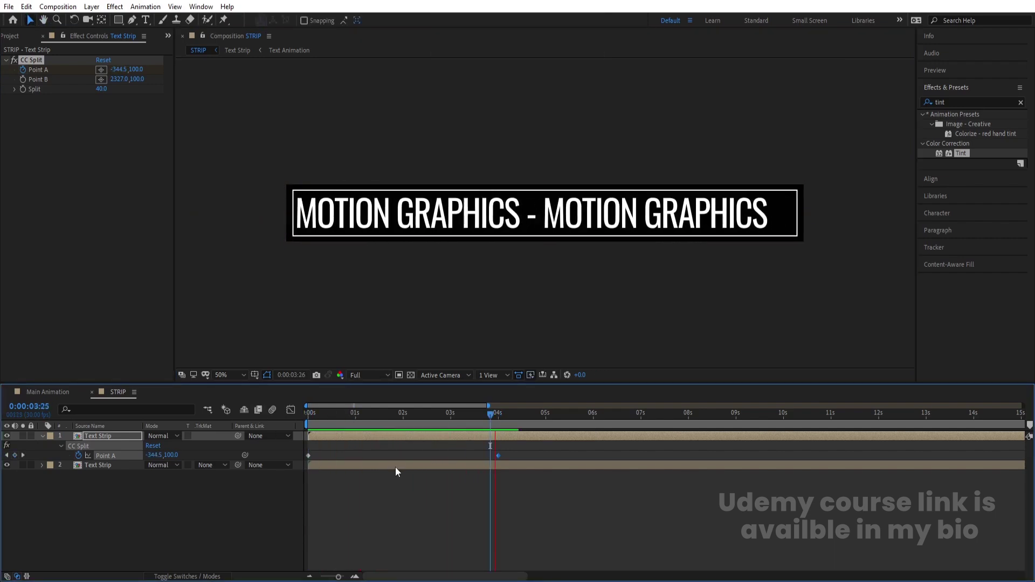
Shift Point A's end keyframe to 2 seconds and preview the faster split.
{"action": "left_click", "coordinate": [402, 418]}
{"action": "left_click_drag", "start_coordinate": [497, 456], "coordinate": [403, 459]}
{"action": "key", "text": "Home"}
{"action": "key", "text": "space"}
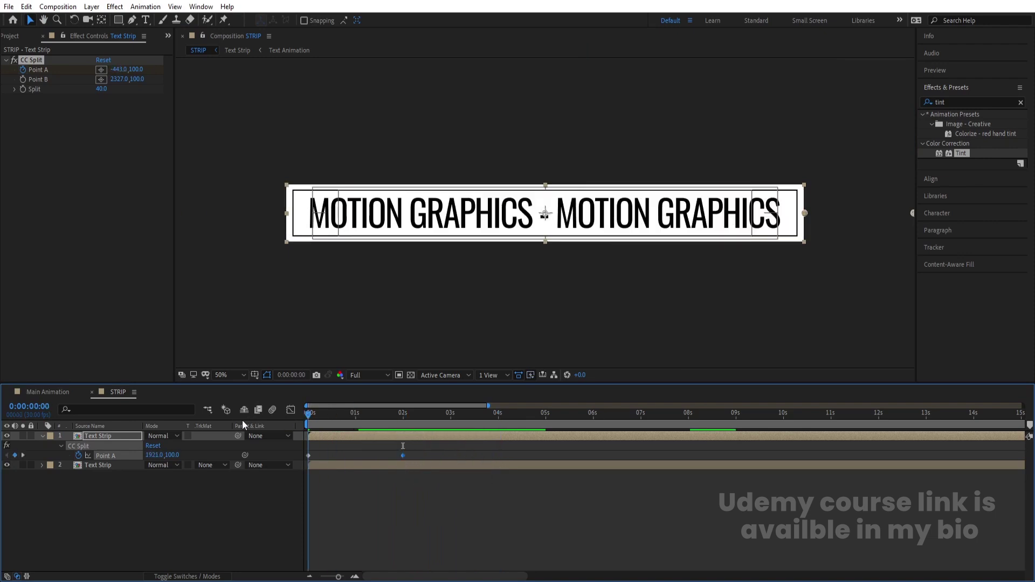
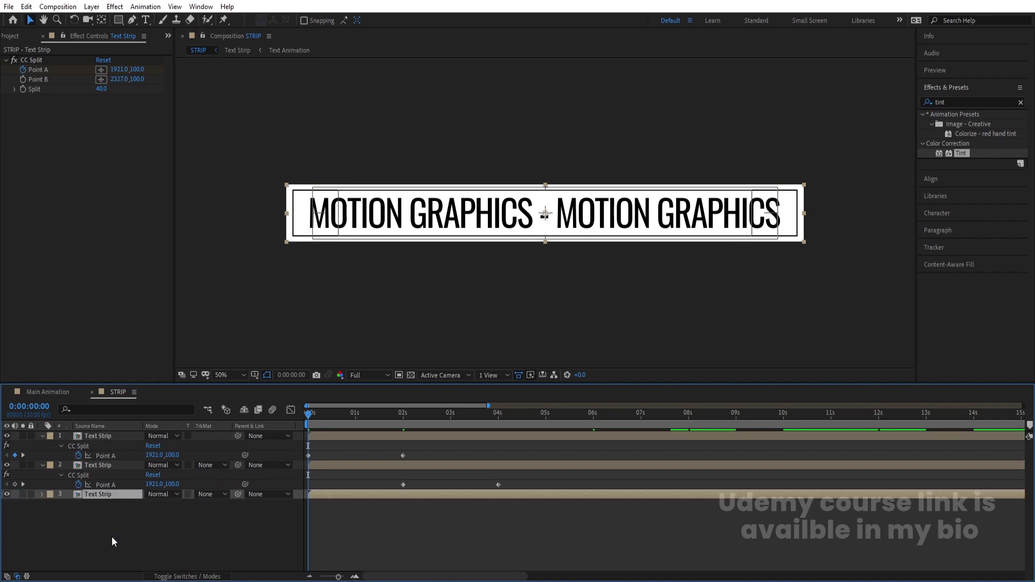
Delete the CC Split effect from the bottom Text Strip layer and preview the two successive splits.
{"action": "left_click", "coordinate": [38, 59]}
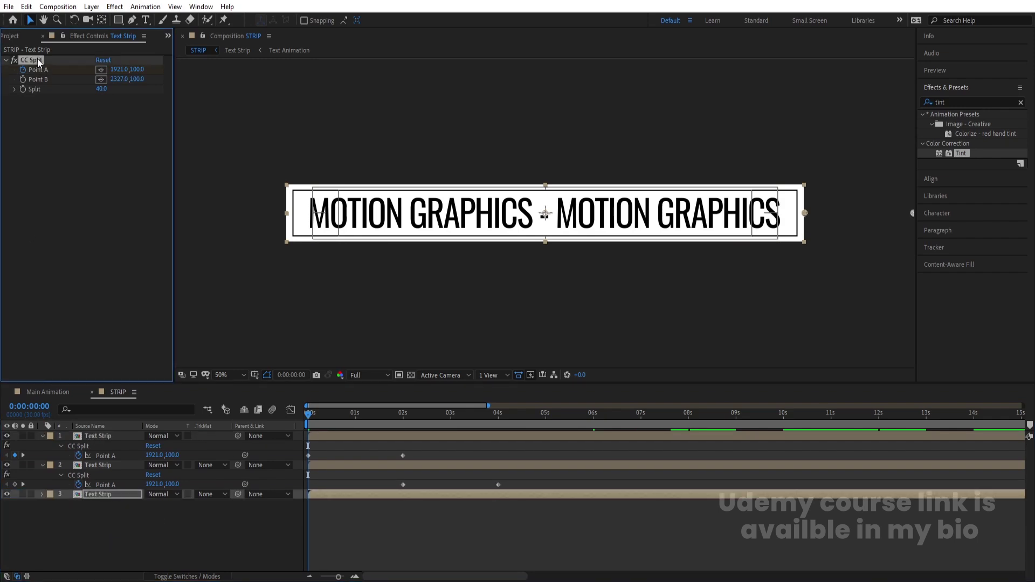
{"action": "key", "text": "Delete"}
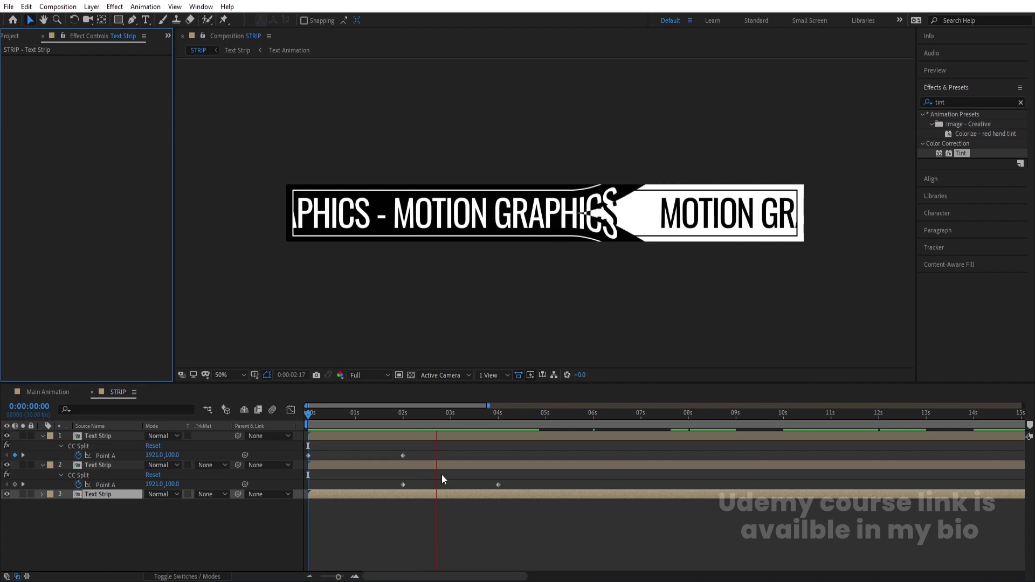
{"action": "key", "text": "space"}
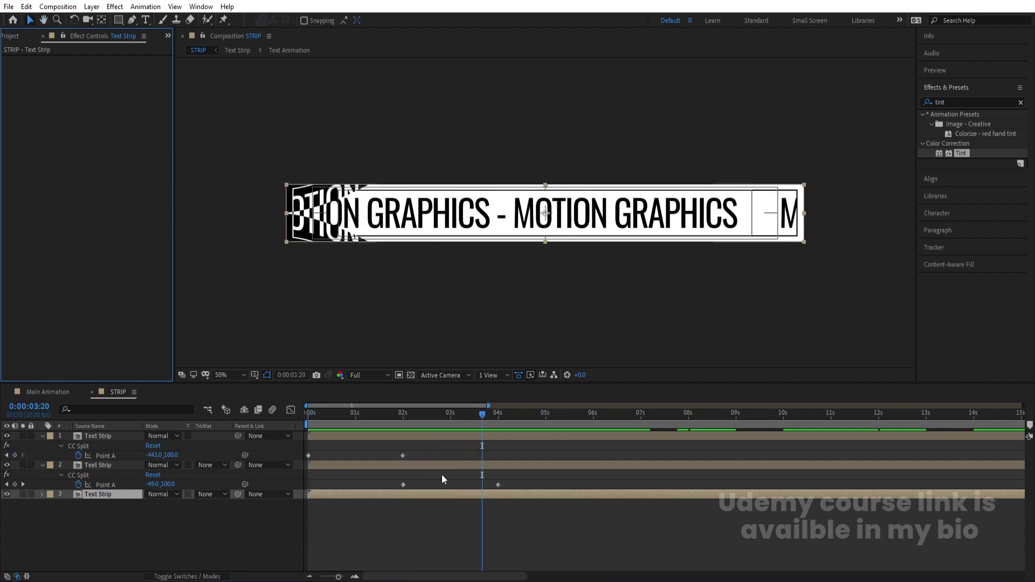
End the work area at the last Point A keyframe, at 4 seconds, and preview the loop.
{"action": "key", "text": "k"}
{"action": "key", "text": "n"}
{"action": "key", "text": "space"}
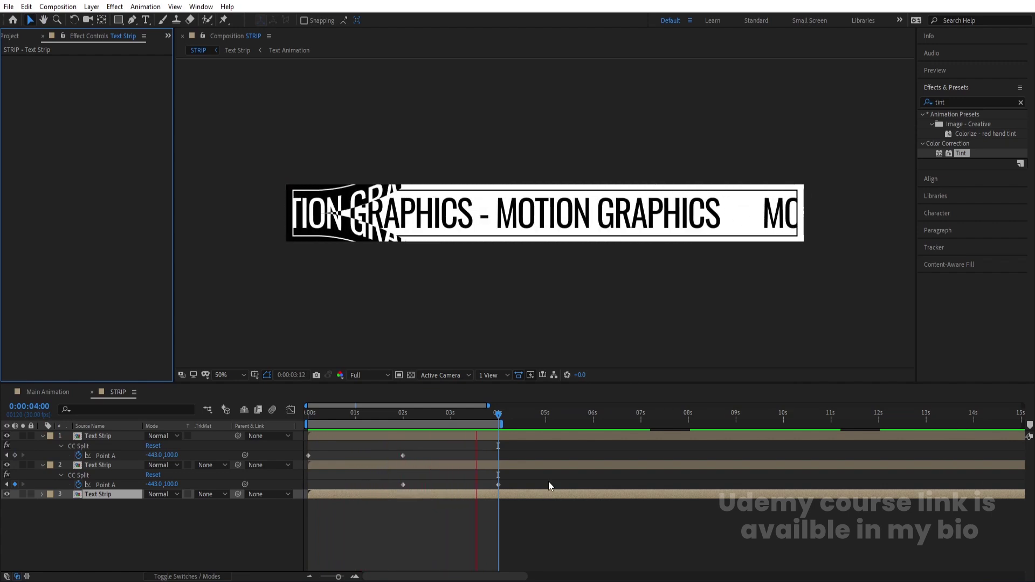
{"action": "key", "text": "space"}
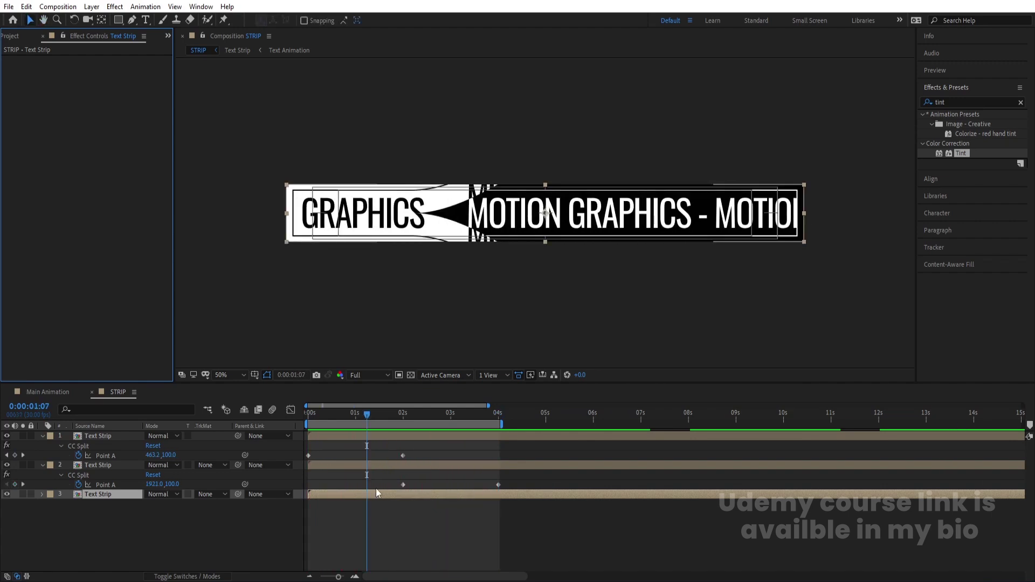
Apply Drop Shadow to the top Text Strip layer with a distance of 40 and a softness of 100.
{"action": "left_click", "coordinate": [348, 437]}
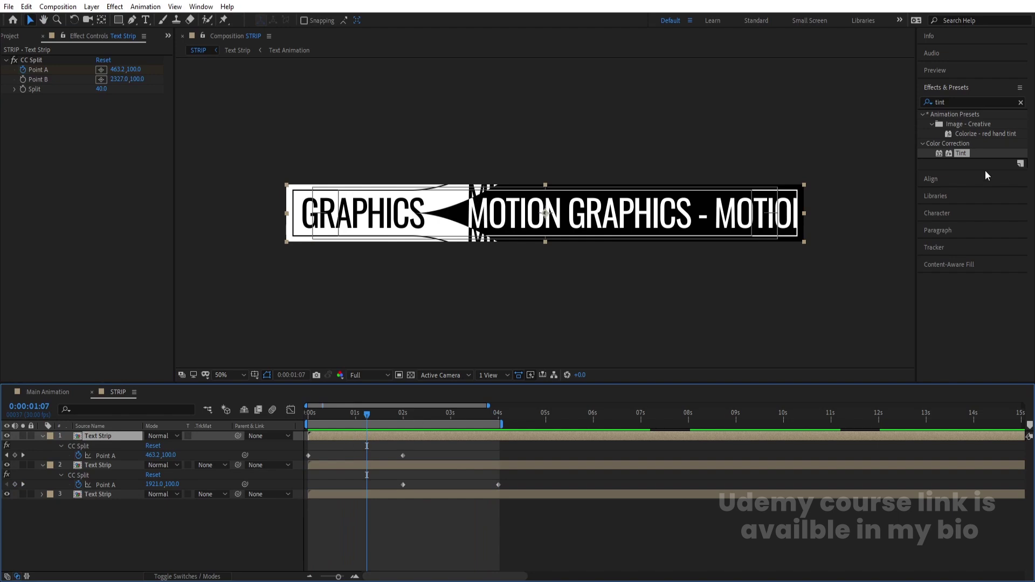
{"action": "left_click", "coordinate": [949, 102]}
{"action": "type", "text": "drop"}
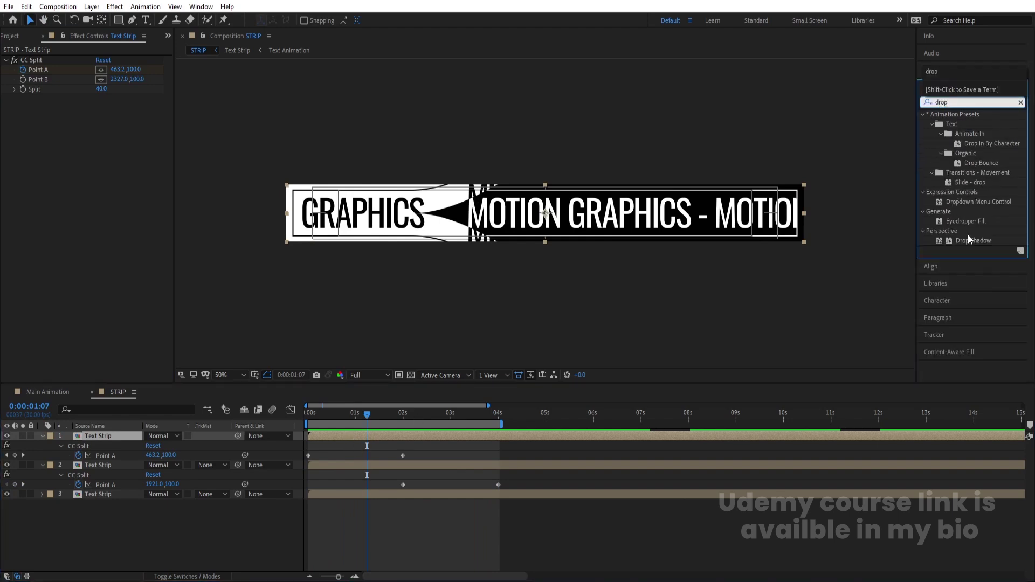
{"action": "left_click_drag", "start_coordinate": [971, 240], "coordinate": [89, 150]}
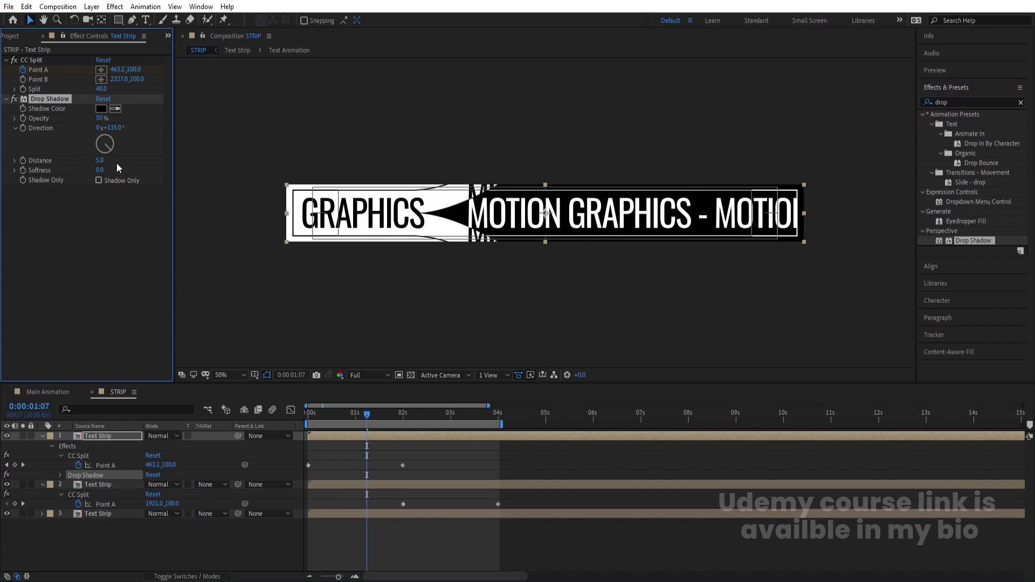
{"action": "left_click", "coordinate": [98, 161]}
{"action": "type", "text": "40"}
{"action": "left_click", "coordinate": [99, 171]}
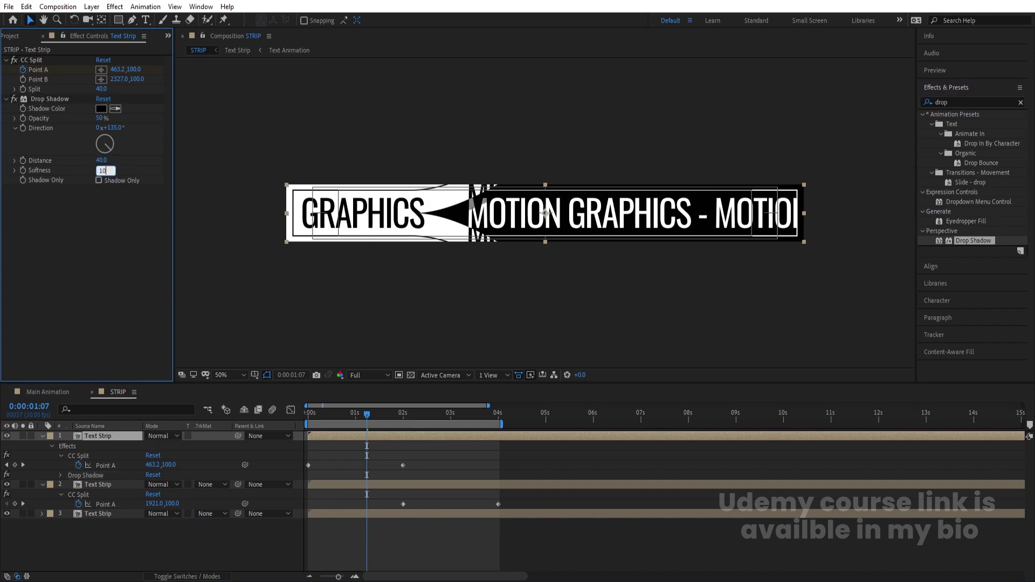
{"action": "key", "text": "Return"}
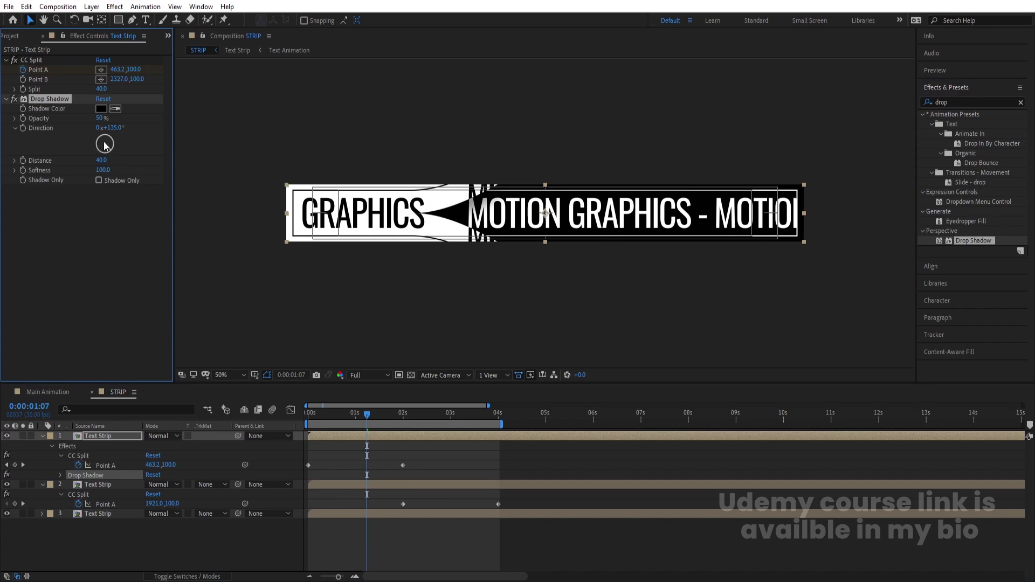
Set the top Text Strip's shadow opacity to 100%.
{"action": "left_click", "coordinate": [100, 119]}
{"action": "type", "text": "100"}
{"action": "key", "text": "Return"}
Change the second Text Strip's Tint colour for Map White To from black to a dark grey.
{"action": "left_click", "coordinate": [103, 485]}
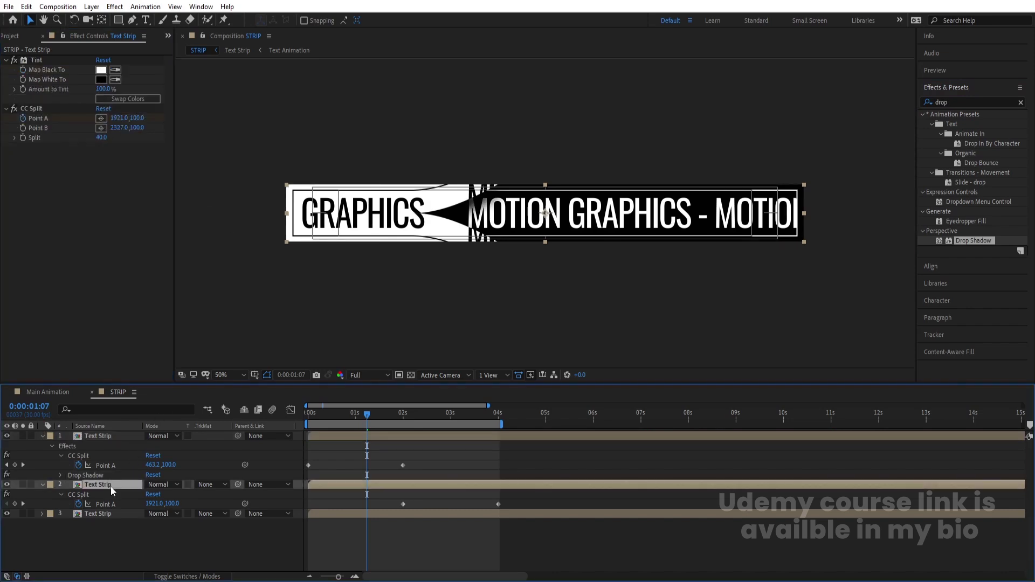
{"action": "left_click", "coordinate": [100, 79]}
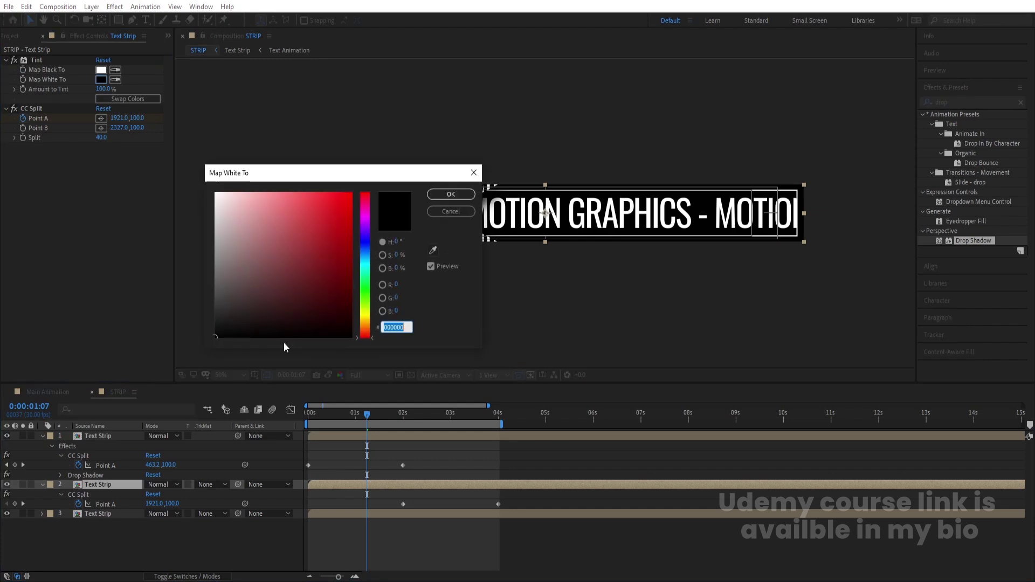
{"action": "left_click", "coordinate": [212, 319]}
{"action": "left_click", "coordinate": [450, 194]}
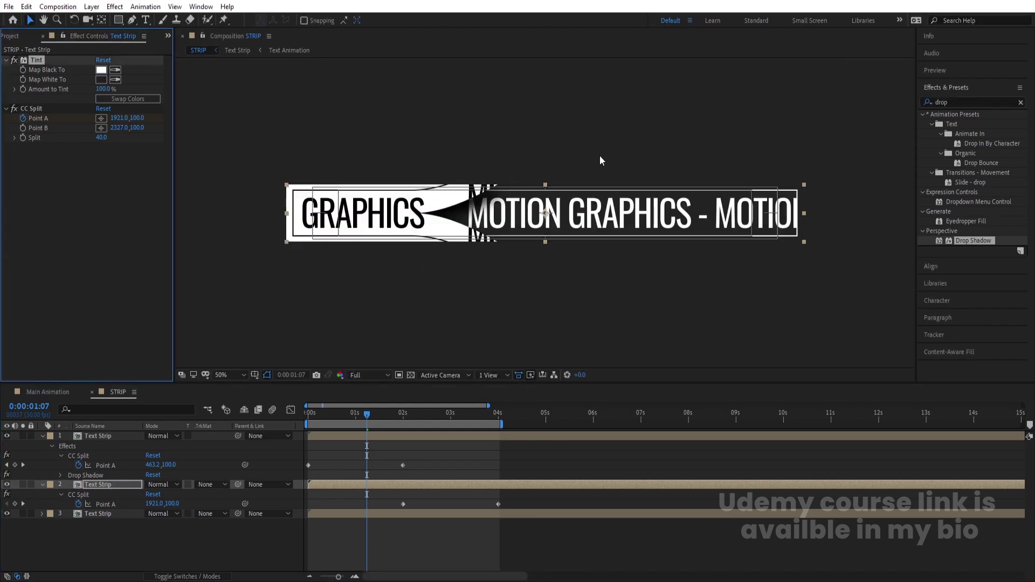
Set the top Text Strip's shadow opacity to 50% and copy its Drop Shadow effect to the second Text Strip.
{"action": "left_click", "coordinate": [107, 436]}
{"action": "left_click", "coordinate": [101, 118]}
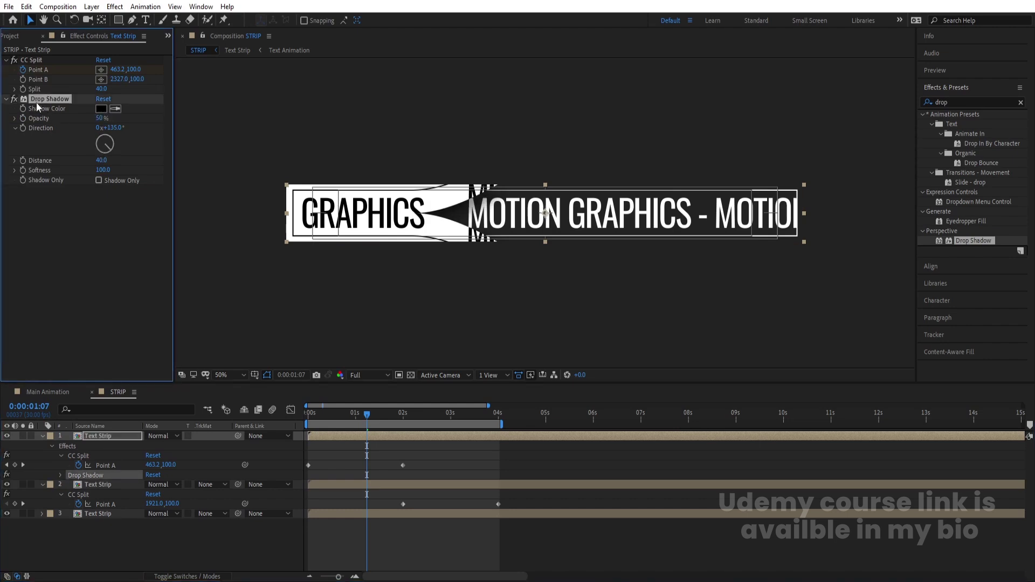
{"action": "left_click", "coordinate": [102, 484]}
{"action": "key", "text": "space"}
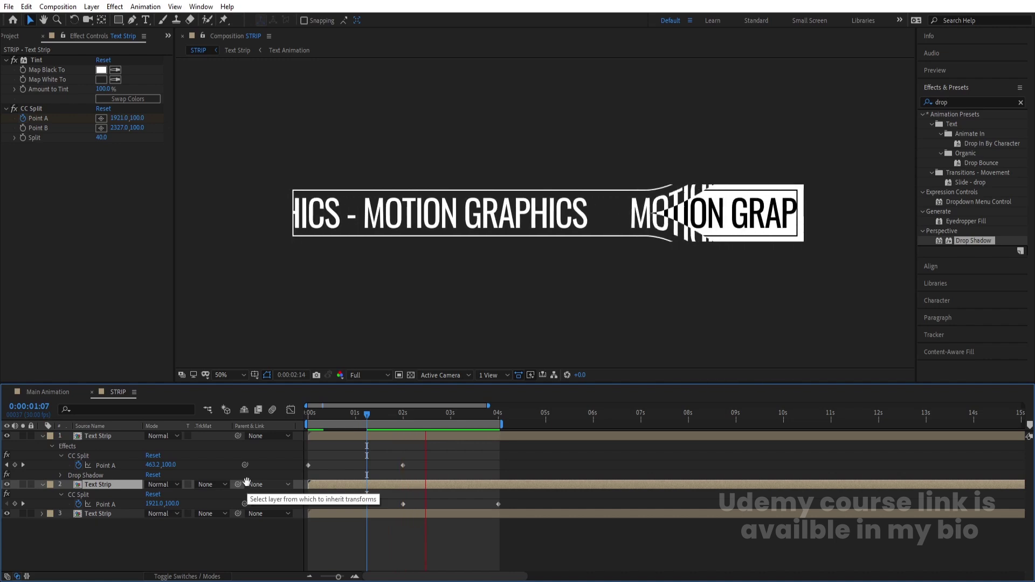
{"action": "key", "text": "ctrl+v"}
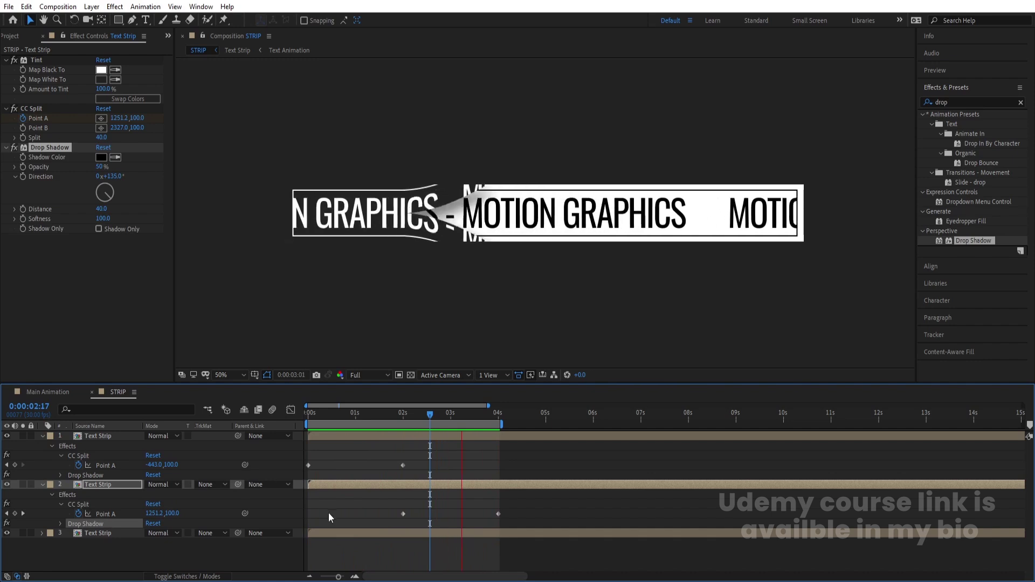
Preview the shadowed strip with the layer properties collapsed, and open the Main Animation composition.
{"action": "left_click", "coordinate": [328, 449]}
{"action": "key", "text": "u"}
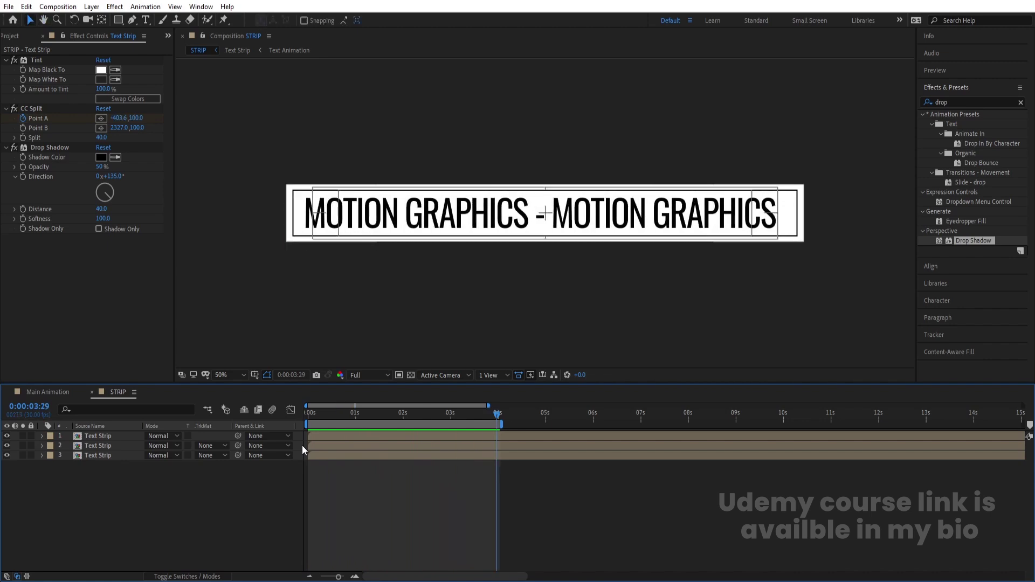
{"action": "key", "text": "space"}
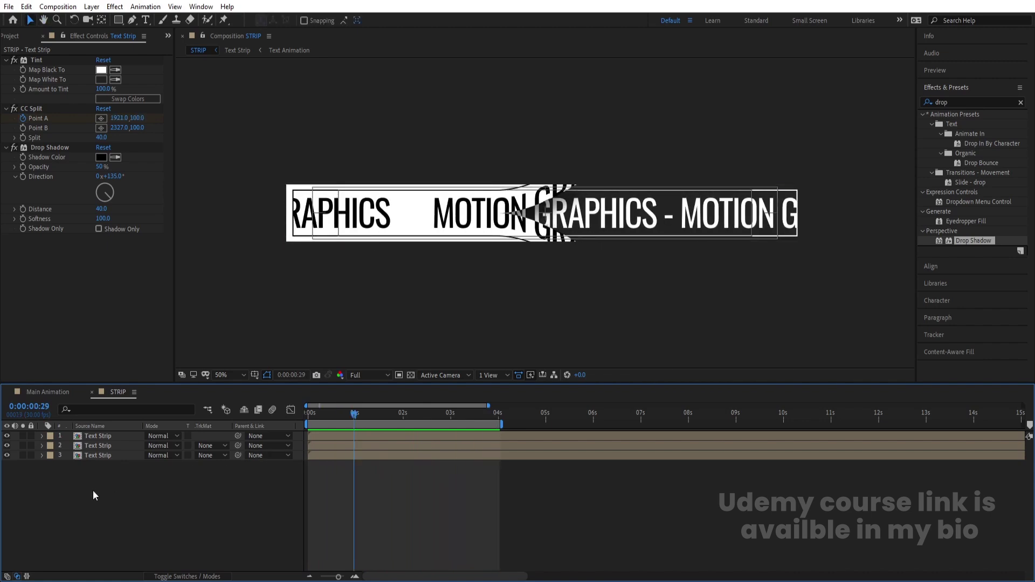
{"action": "left_click", "coordinate": [54, 392]}
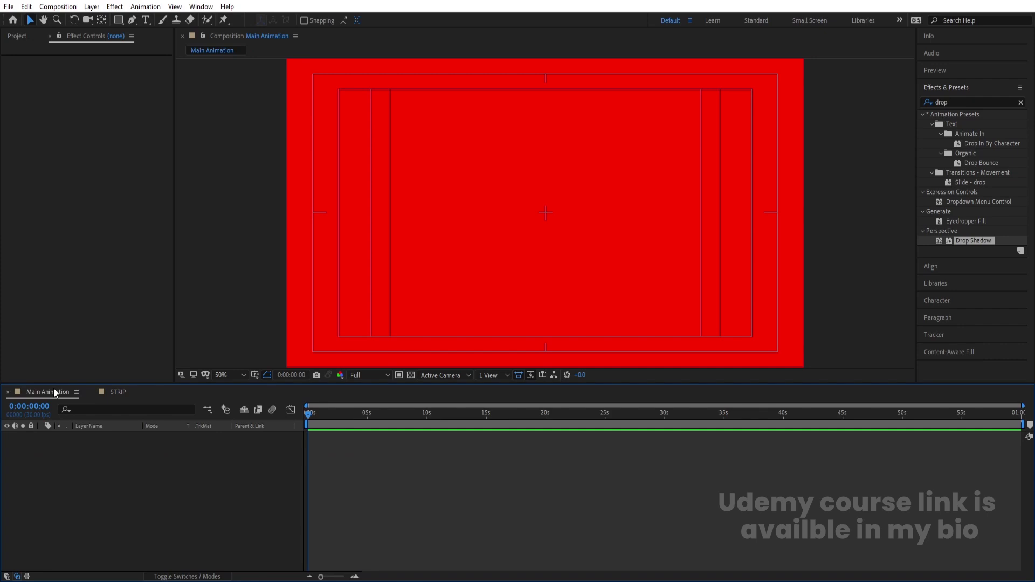
Add the STRIP composition as a layer in Main Animation and preview it.
{"action": "key", "text": "ctrl+0"}
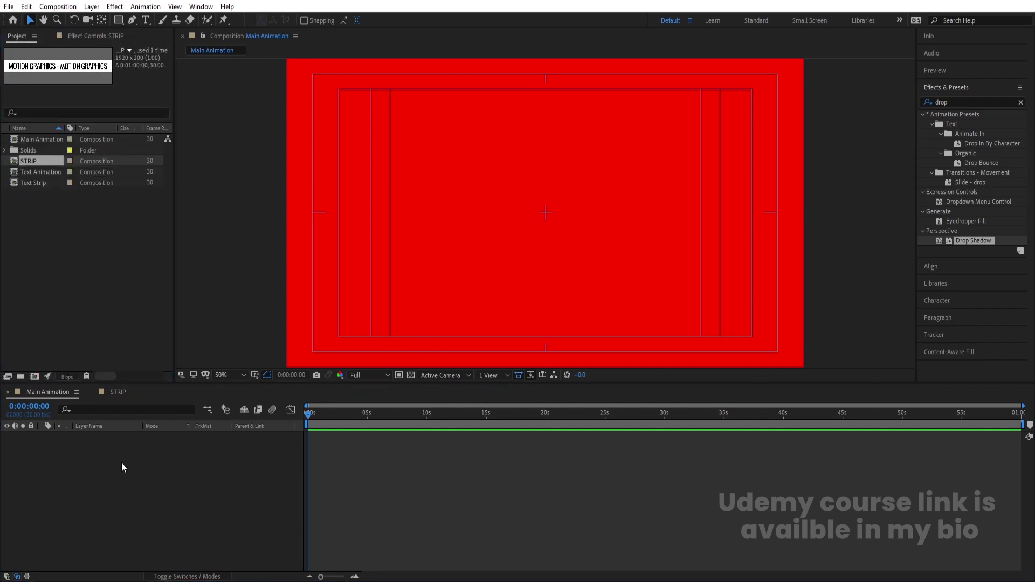
{"action": "key", "text": "ctrl+slash"}
{"action": "key", "text": "space"}
{"action": "key", "text": "space"}
Open the STRIP composition, reveal its keyframes, and trim the composition to its work area ending at the last split keyframe.
{"action": "double_click", "coordinate": [118, 437]}
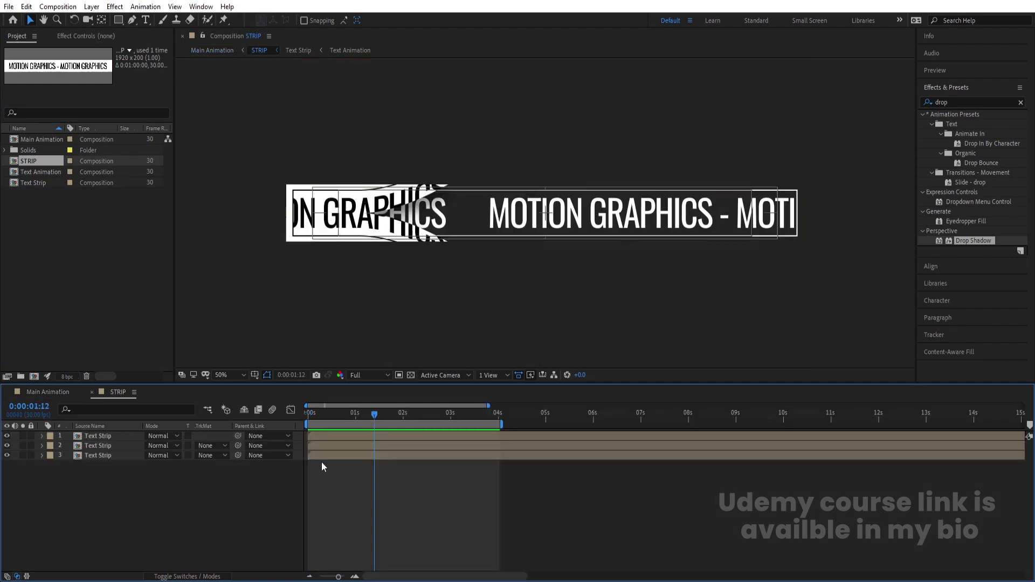
{"action": "key", "text": "u"}
{"action": "key", "text": "k"}
{"action": "key", "text": "k"}
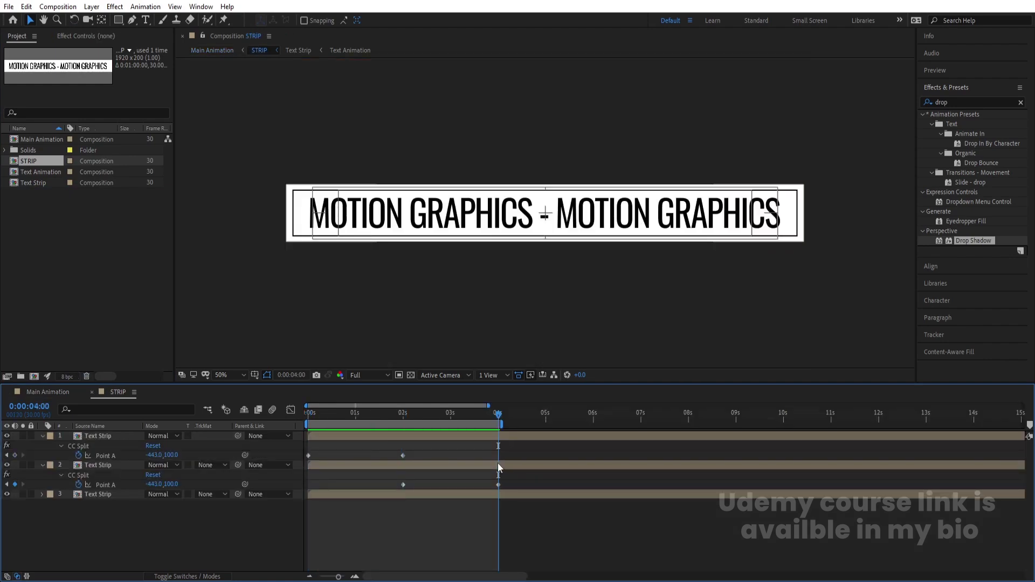
{"action": "right_click", "coordinate": [480, 426]}
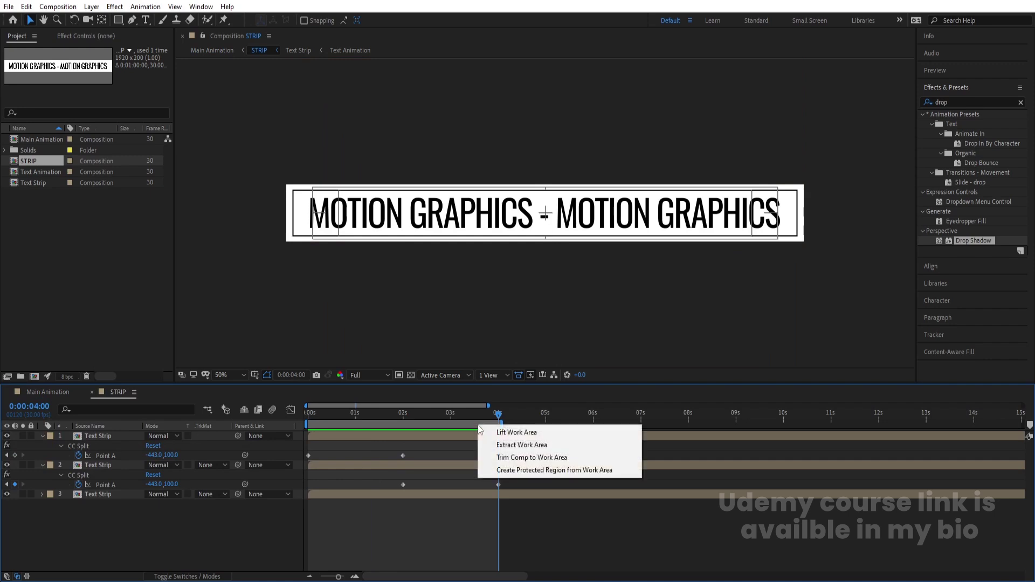
{"action": "left_click", "coordinate": [513, 462]}
In Main Animation, time-remap the STRIP layer across the timeline, with a keyframe at 0:00:04:00 replacing the original end keyframe.
{"action": "left_click", "coordinate": [59, 394]}
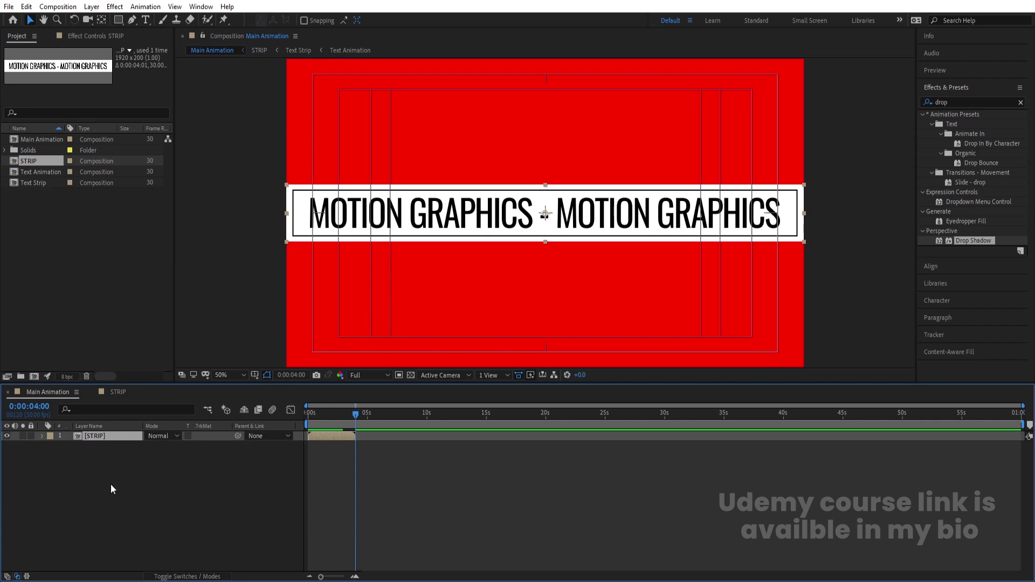
{"action": "key", "text": "ctrl+alt+t"}
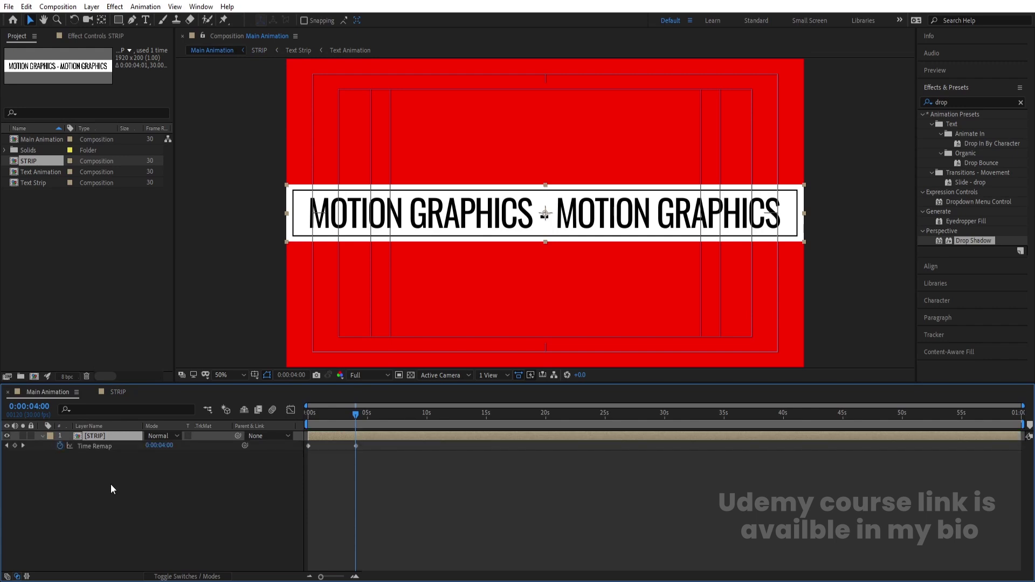
{"action": "scroll", "coordinate": [494, 494], "scroll_direction": "up", "scroll_amount": 6}
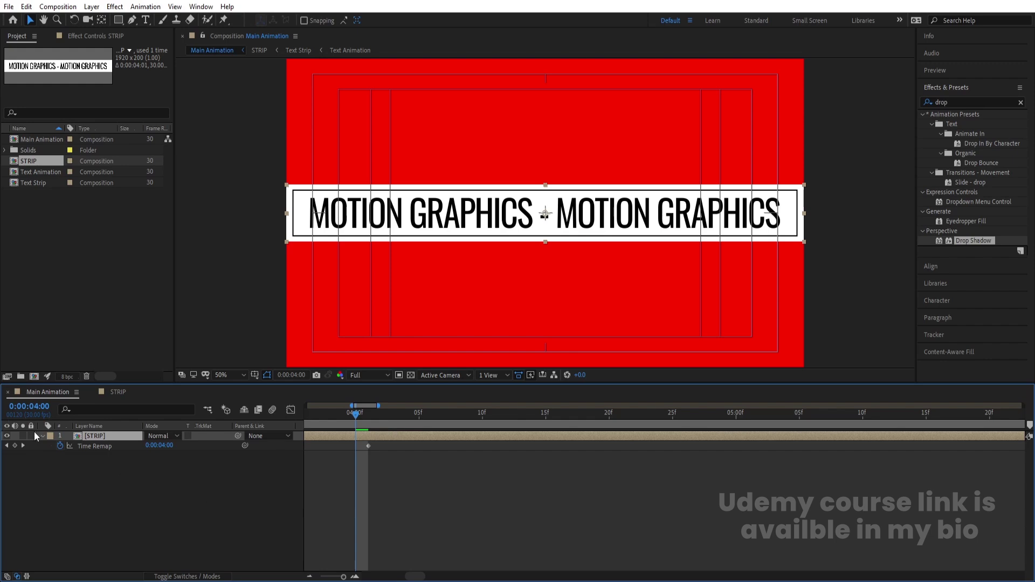
{"action": "left_click", "coordinate": [16, 446]}
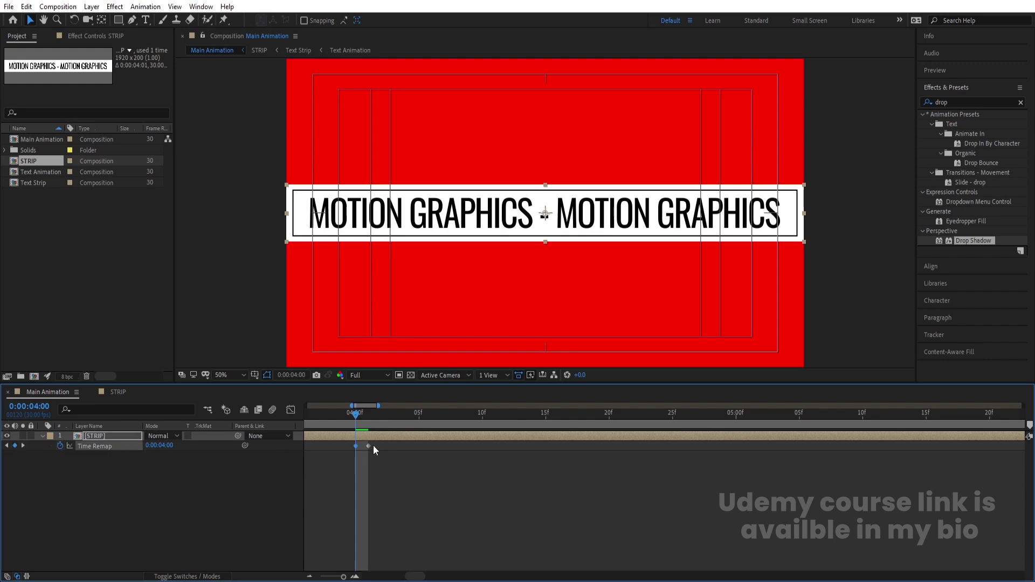
{"action": "key", "text": "Delete"}
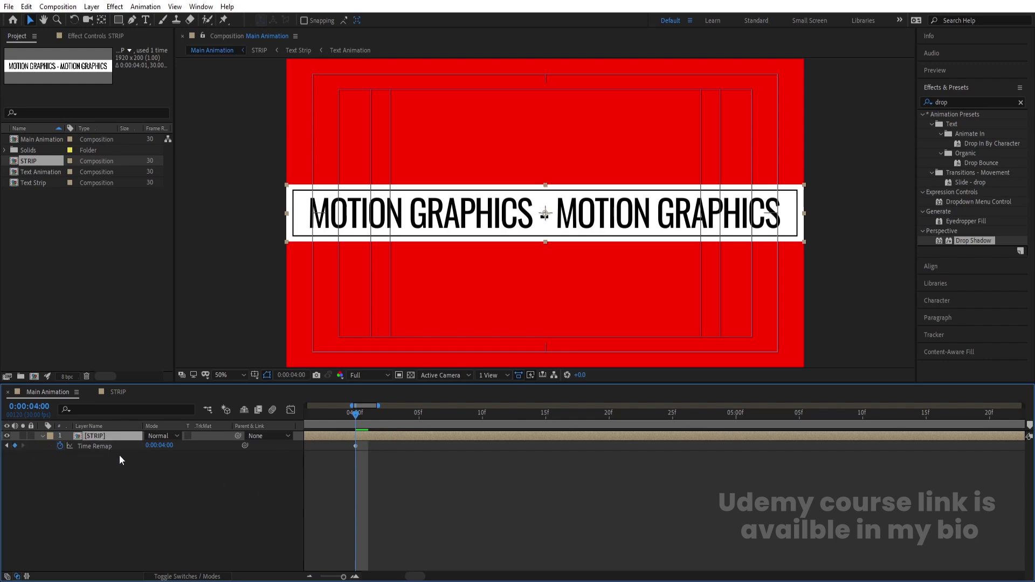
Add a loopOut() expression to the STRIP layer's Time Remap property.
{"action": "left_click", "coordinate": [60, 447], "text": "alt"}
{"action": "type", "text": "loop"}
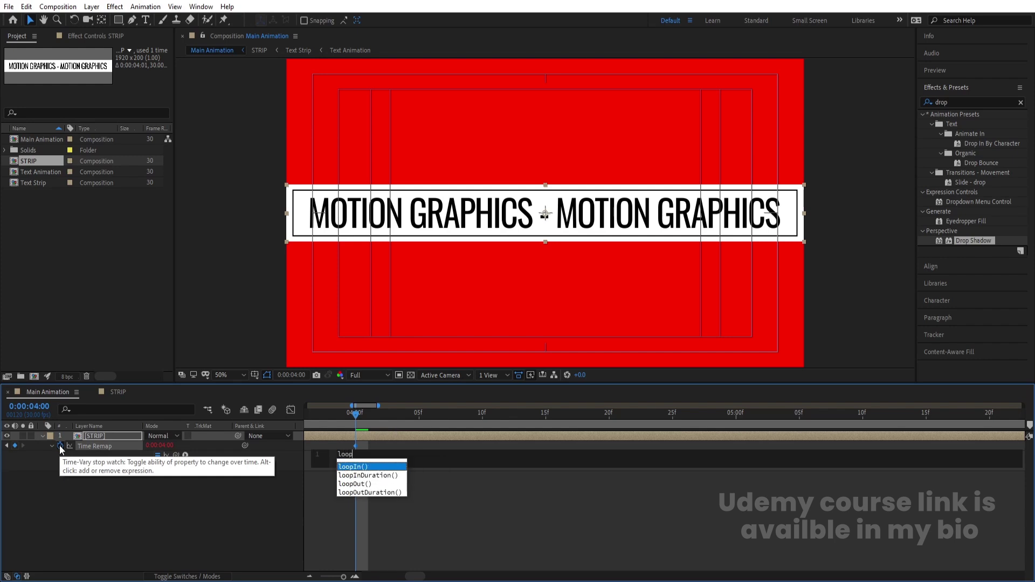
{"action": "key", "text": "Down"}
{"action": "key", "text": "Down"}
{"action": "key", "text": "Return"}
{"action": "left_click", "coordinate": [115, 478]}
Show the full timeline, preview the looping strip, and return to the first frame.
{"action": "key", "text": "minus"}
{"action": "key", "text": "minus"}
{"action": "key", "text": "minus"}
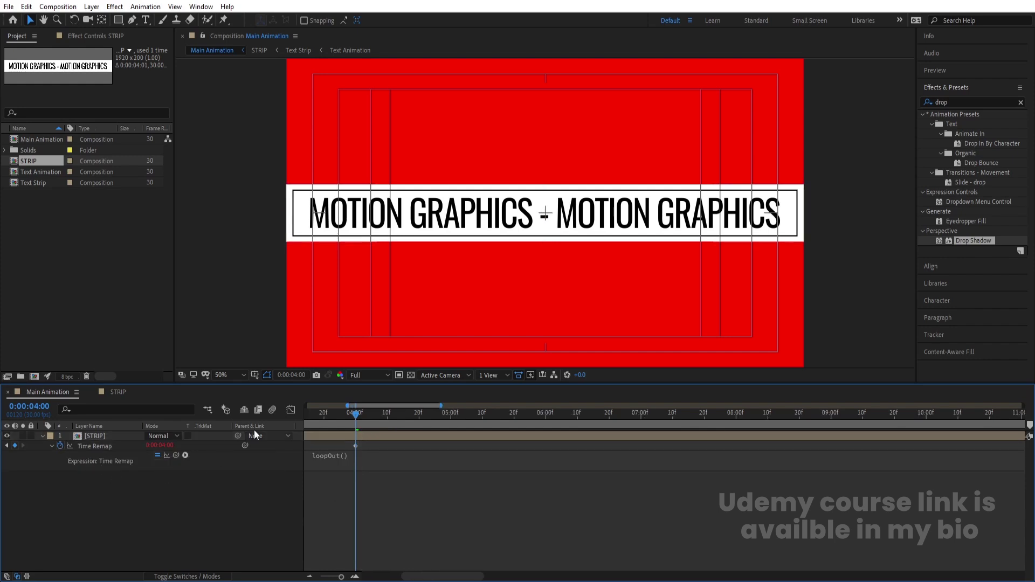
{"action": "key", "text": "minus"}
{"action": "key", "text": "space"}
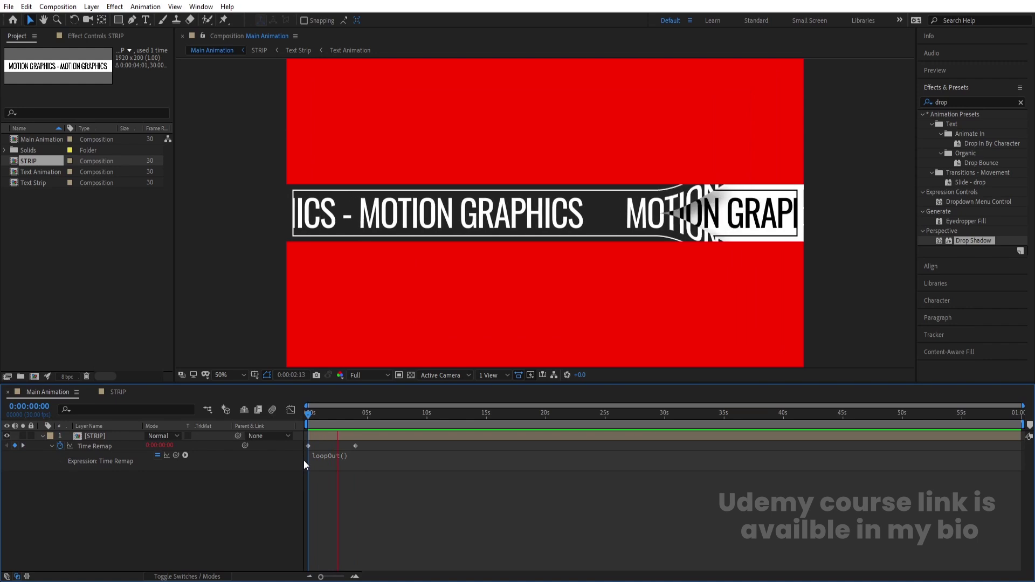
{"action": "key", "text": "space"}
{"action": "left_click", "coordinate": [307, 414]}
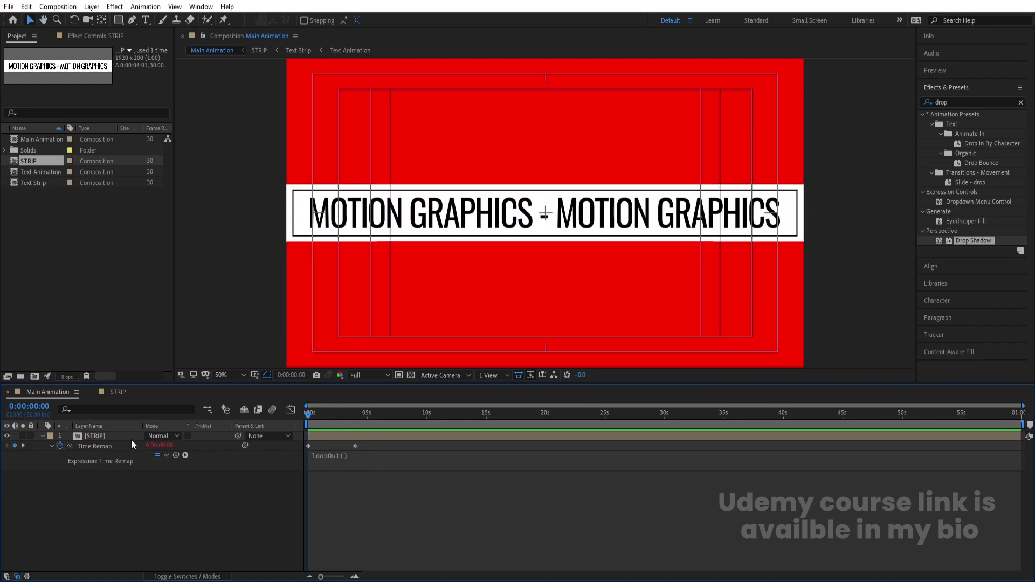
Find the Mesh Warp effect and apply it to the STRIP layer.
{"action": "left_click", "coordinate": [127, 439]}
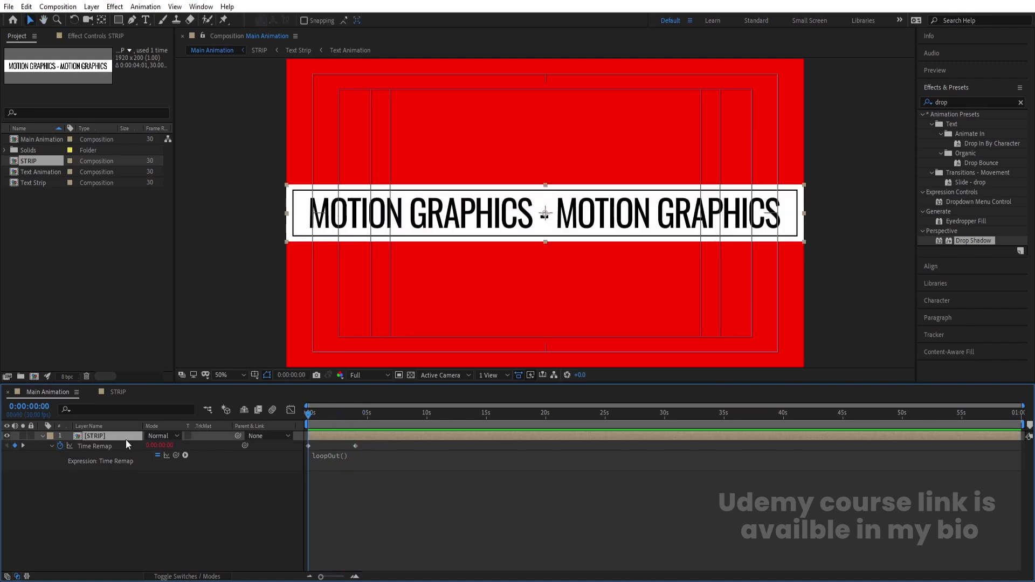
{"action": "left_click", "coordinate": [948, 102]}
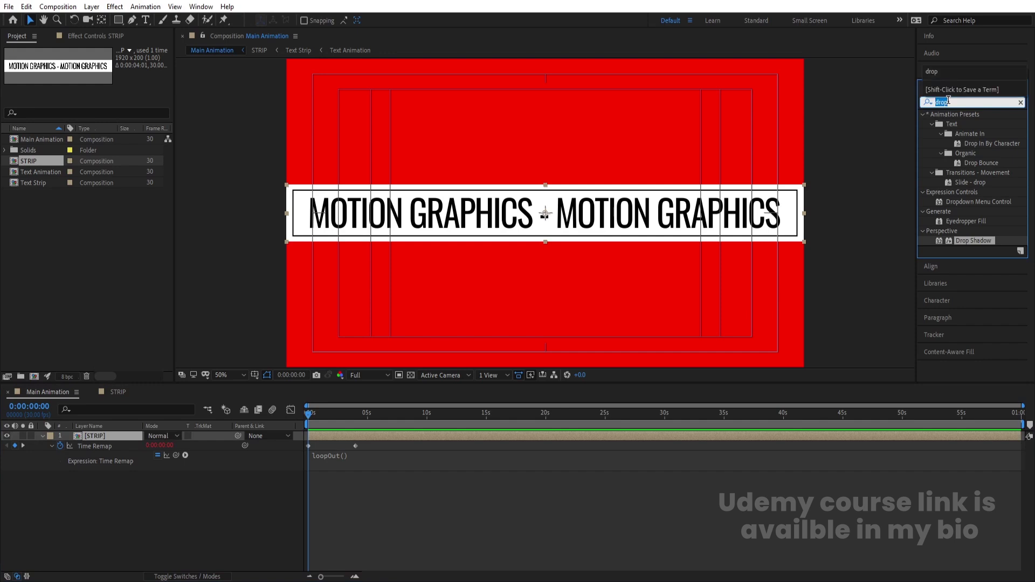
{"action": "type", "text": "c"}
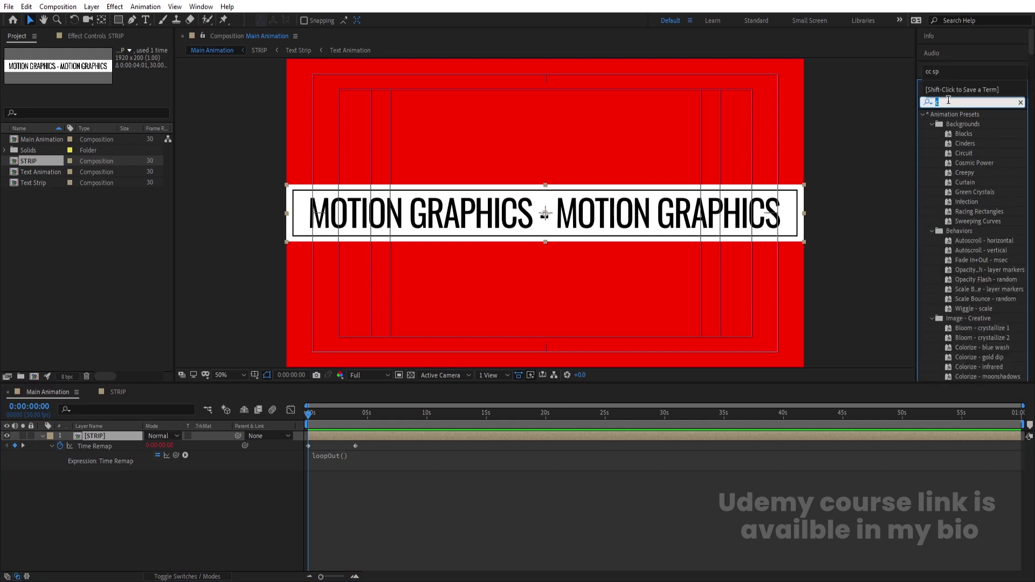
{"action": "type", "text": "mesh"}
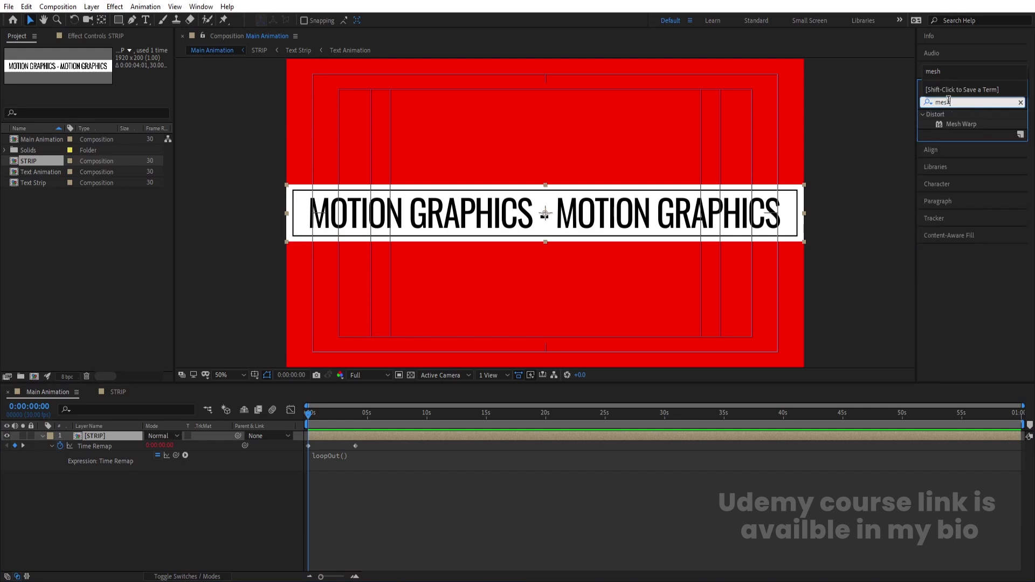
{"action": "double_click", "coordinate": [953, 125]}
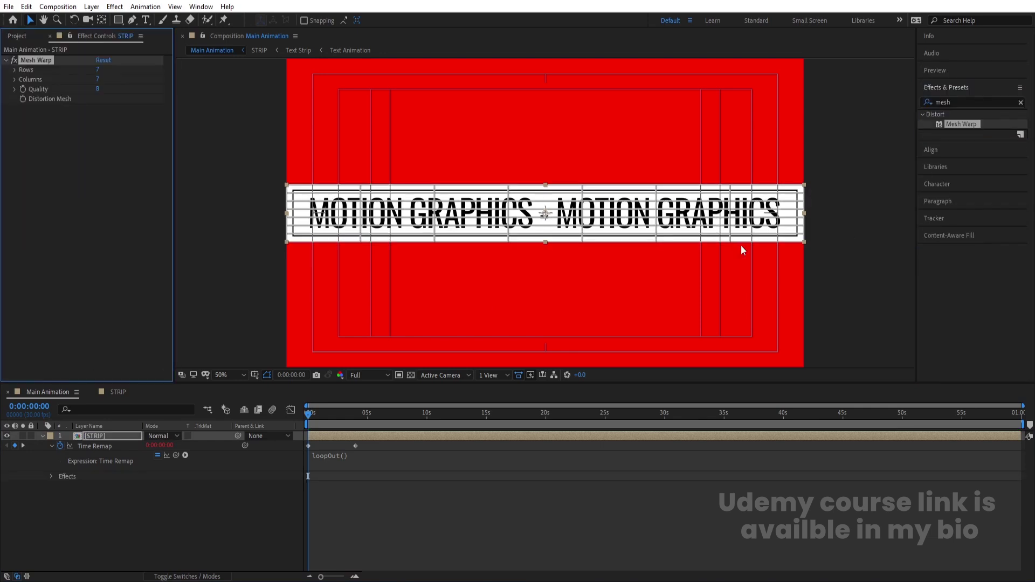
Set the Mesh Warp to 1 row and 4 columns.
{"action": "left_click", "coordinate": [95, 66]}
{"action": "left_click", "coordinate": [97, 68]}
{"action": "type", "text": "1"}
{"action": "key", "text": "Return"}
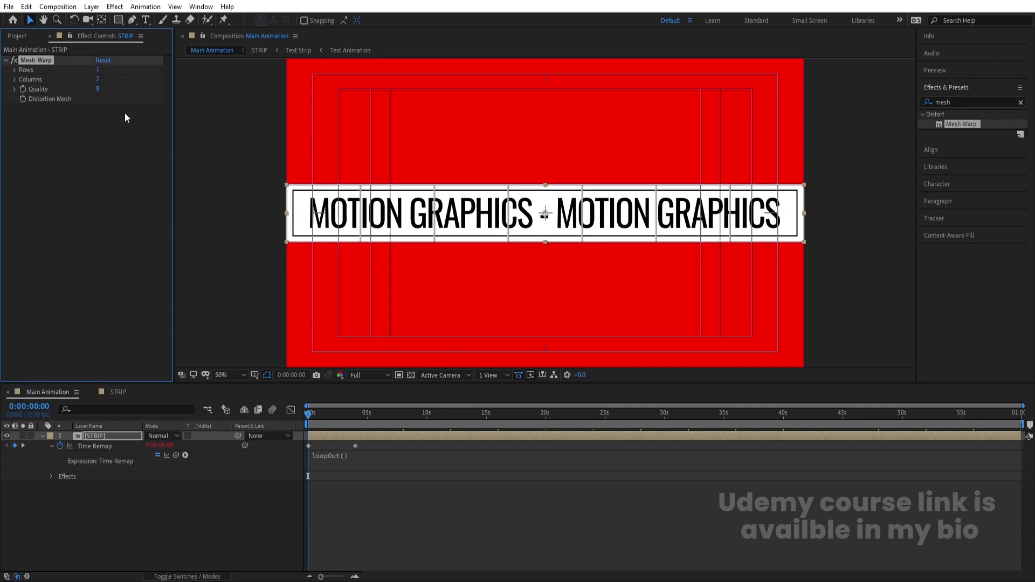
{"action": "left_click", "coordinate": [99, 80]}
{"action": "type", "text": "4"}
{"action": "key", "text": "Return"}
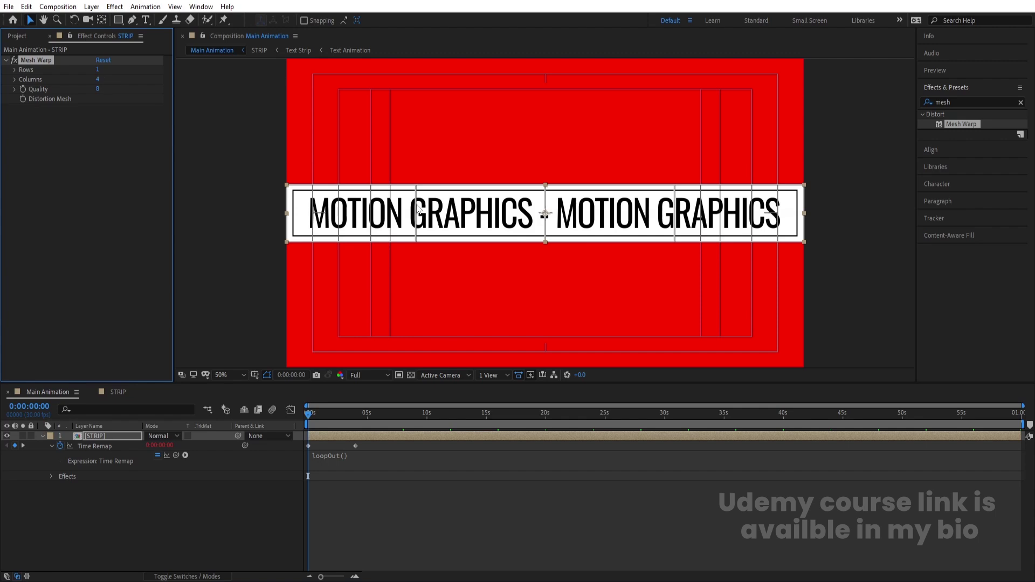
Bend the strip into a wave by raising its left-quarter mesh points and lowering its right-quarter mesh points.
{"action": "left_click", "coordinate": [416, 185]}
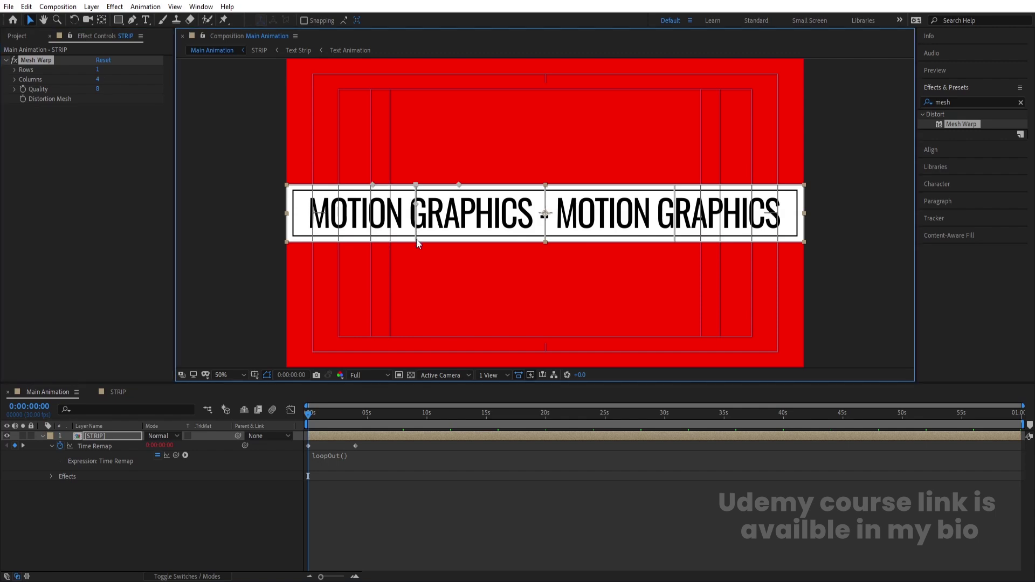
{"action": "left_click_drag", "start_coordinate": [417, 186], "coordinate": [416, 102]}
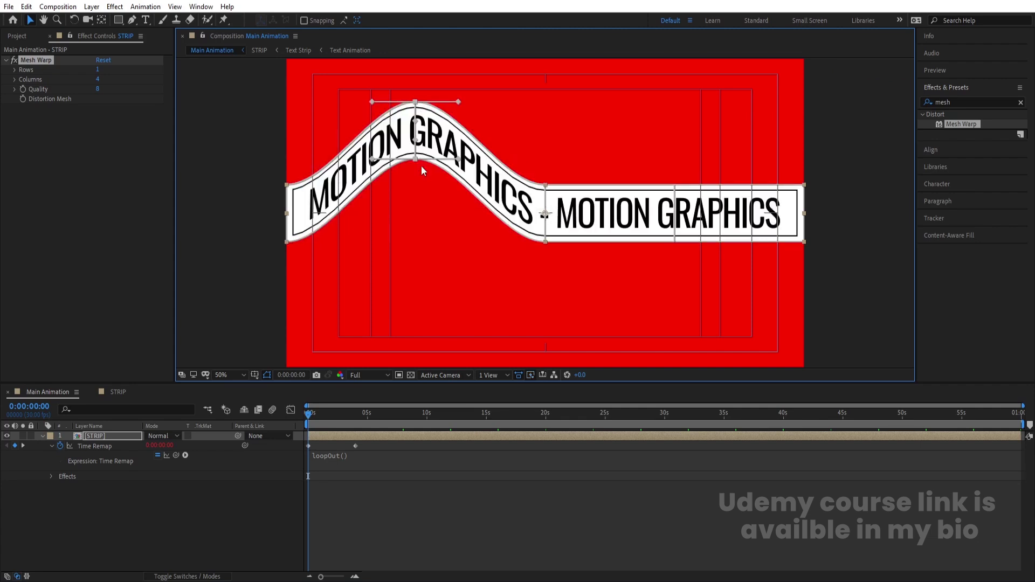
{"action": "left_click", "coordinate": [675, 185]}
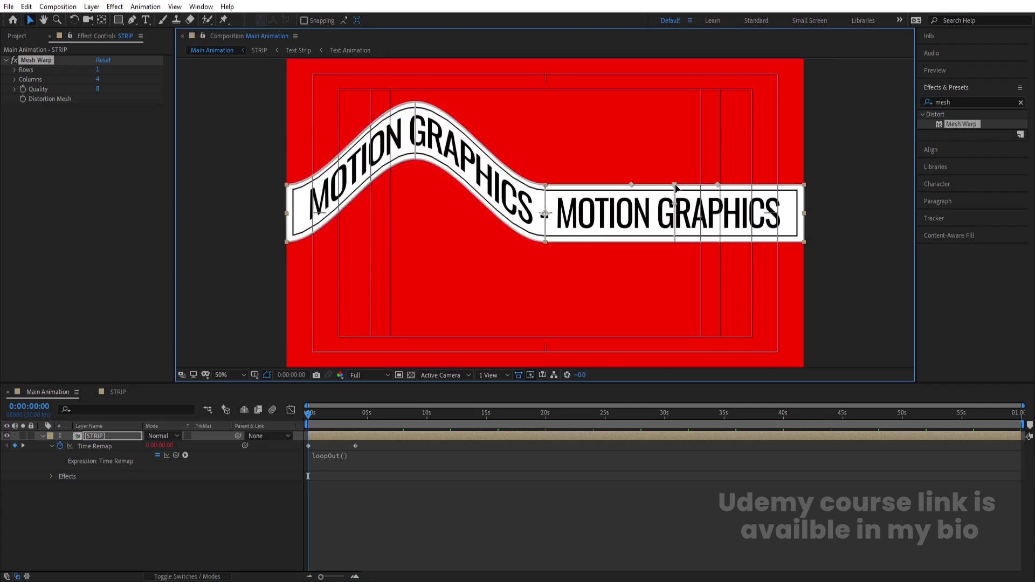
{"action": "left_click_drag", "start_coordinate": [675, 244], "coordinate": [678, 324]}
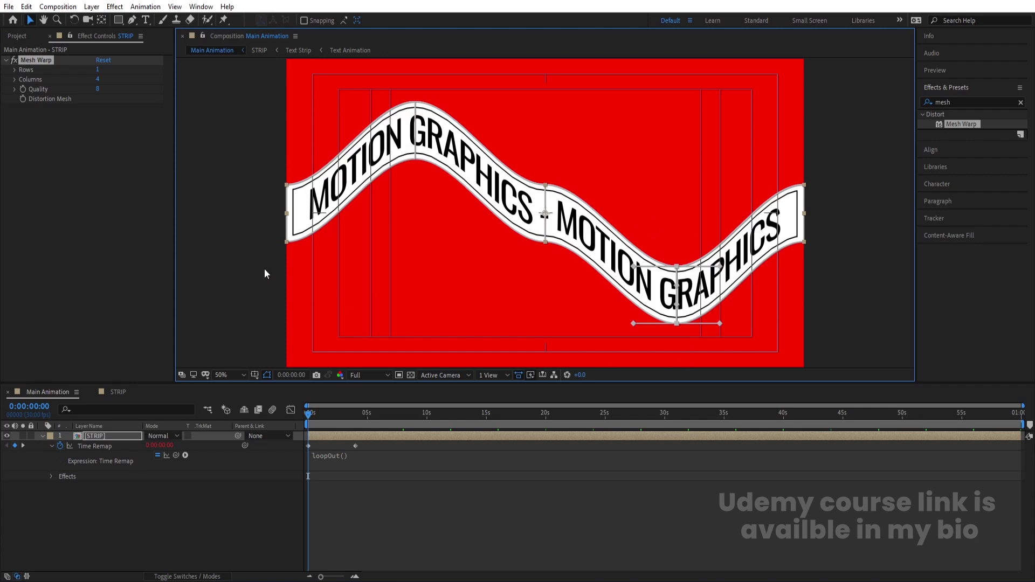
Angle the upper and lower mesh tangents at the strip's left end upward to follow the wave.
{"action": "left_click", "coordinate": [286, 185]}
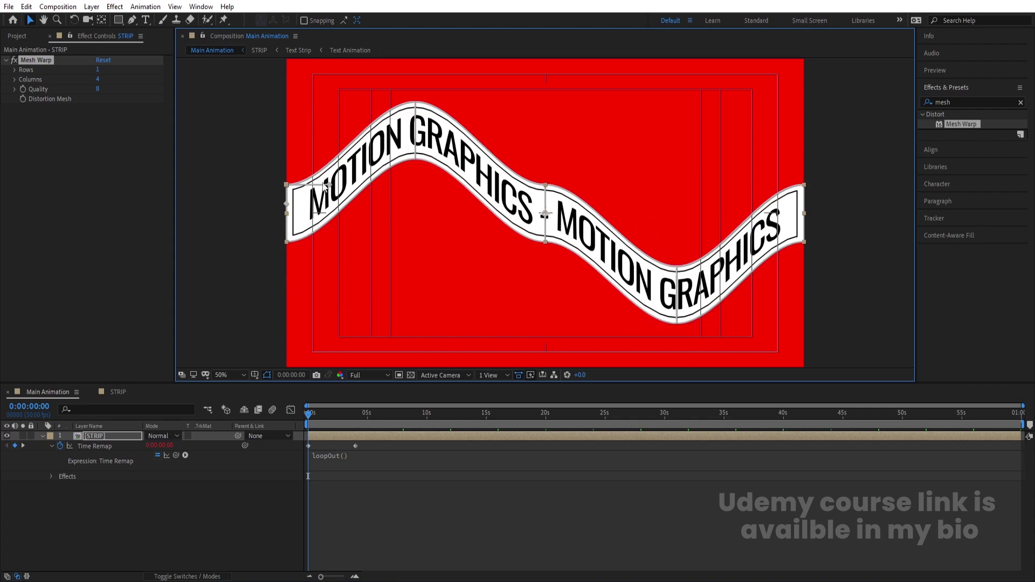
{"action": "left_click_drag", "start_coordinate": [331, 187], "coordinate": [312, 141]}
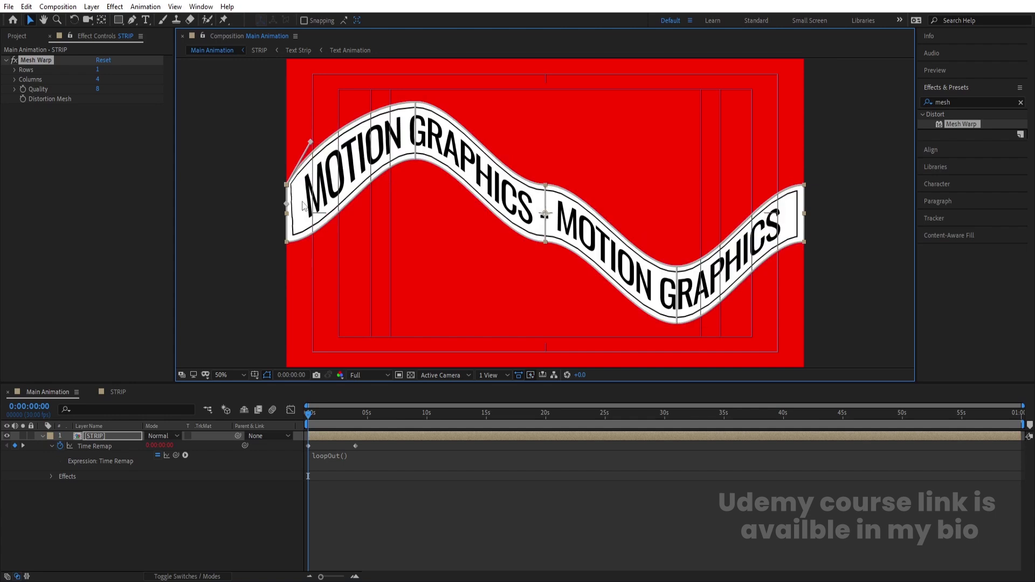
{"action": "left_click", "coordinate": [286, 241]}
{"action": "left_click_drag", "start_coordinate": [331, 244], "coordinate": [334, 186]}
Tilt the mesh tangents at the strip's centre and right end so both edges follow the wave smoothly.
{"action": "left_click", "coordinate": [546, 184]}
{"action": "left_click_drag", "start_coordinate": [502, 186], "coordinate": [509, 157]}
{"action": "left_click", "coordinate": [544, 242]}
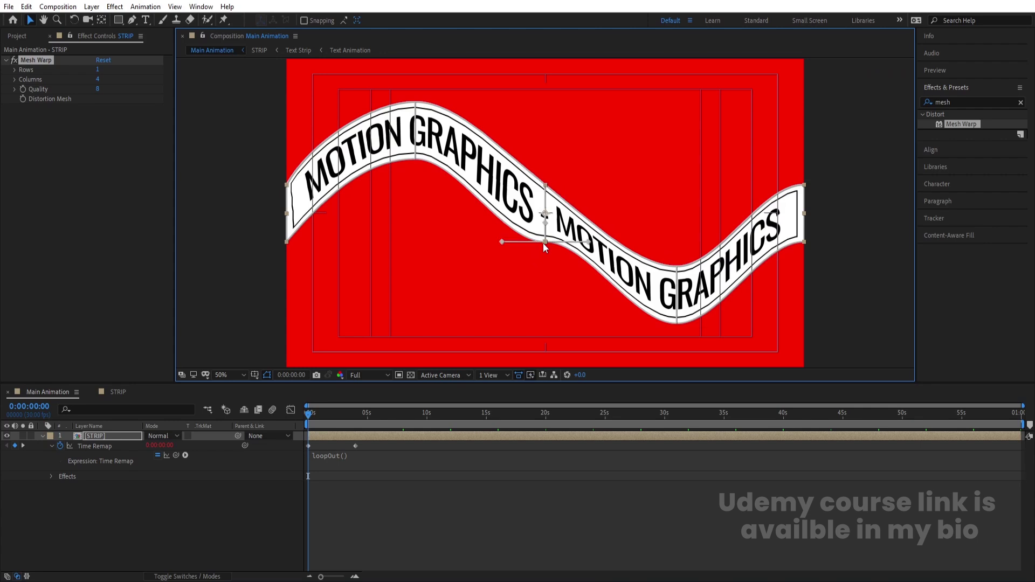
{"action": "left_click_drag", "start_coordinate": [501, 243], "coordinate": [508, 211]}
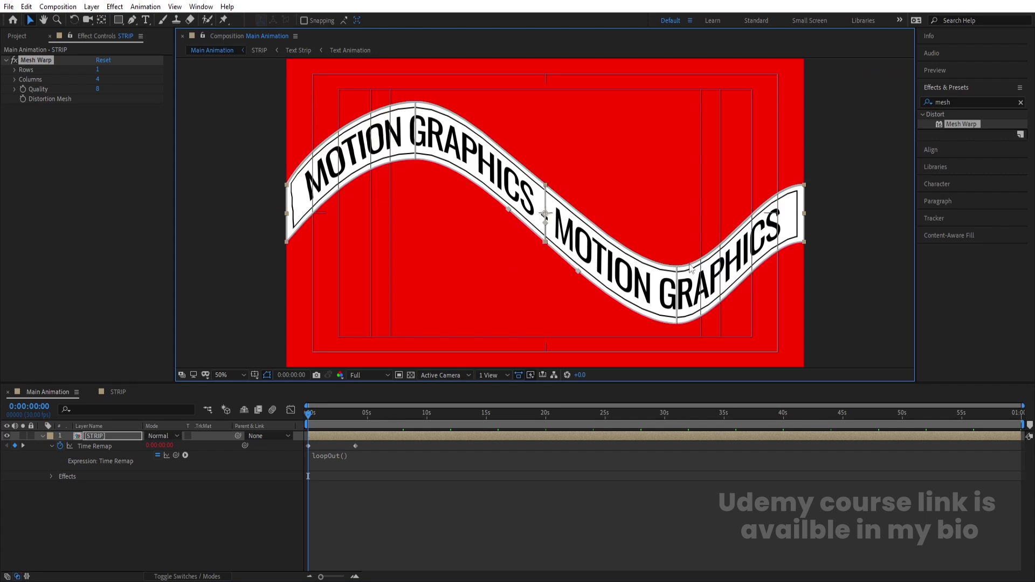
{"action": "left_click_drag", "start_coordinate": [805, 185], "coordinate": [779, 277]}
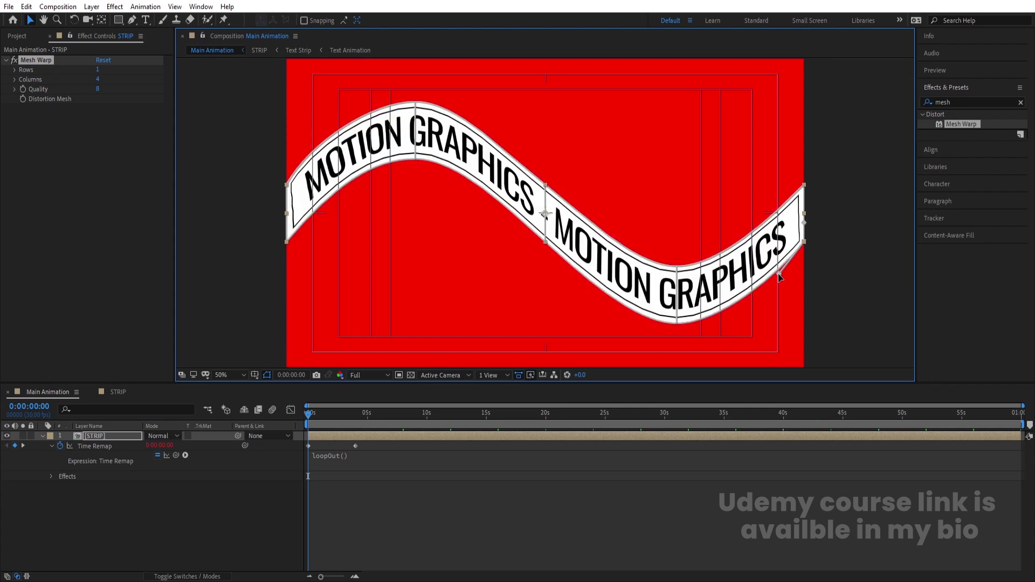
Preview the wave-shaped strip's animation in Main Animation.
{"action": "left_click", "coordinate": [214, 487]}
{"action": "key", "text": "space"}
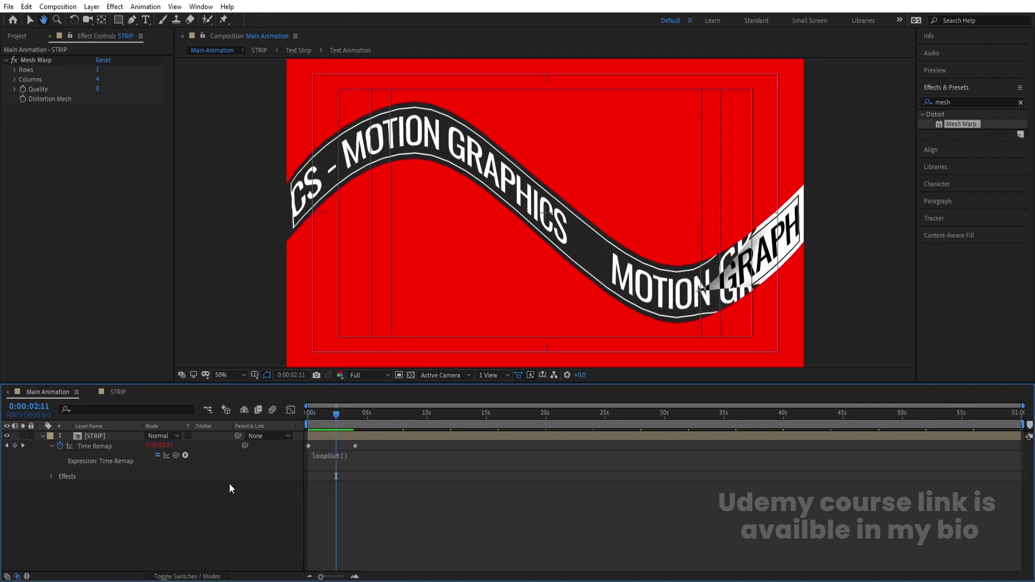
{"action": "key", "text": "space"}
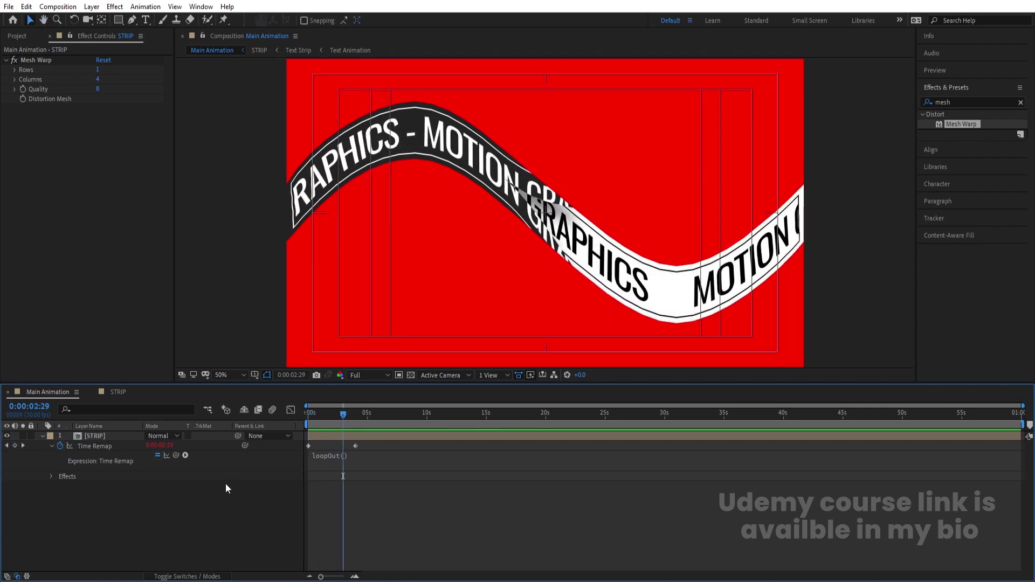
Set the STRIP layer's Mesh Warp quality to 10, preview the result, and reselect the layer.
{"action": "left_click", "coordinate": [103, 436]}
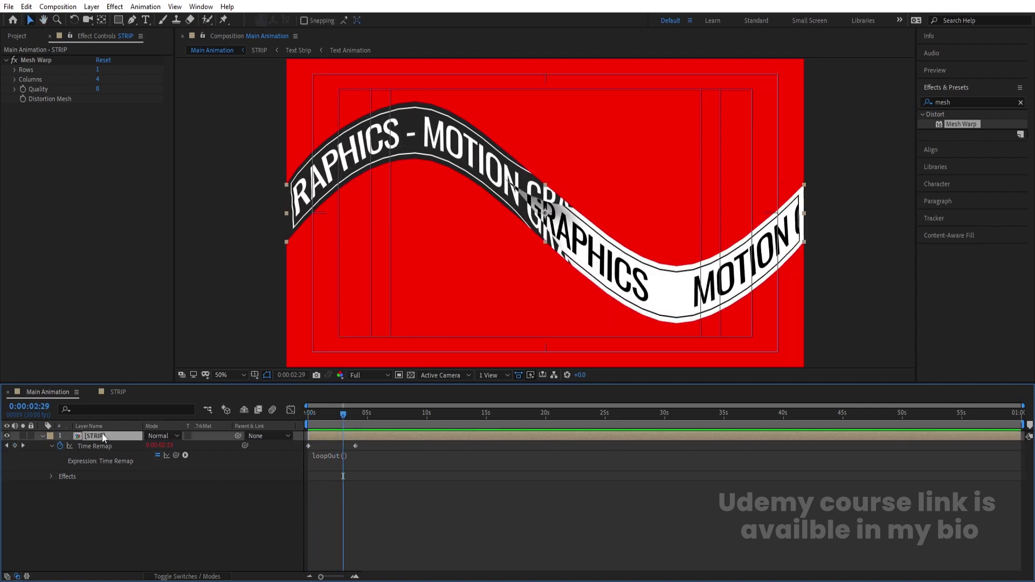
{"action": "left_click", "coordinate": [97, 89]}
{"action": "type", "text": "10"}
{"action": "key", "text": "Return"}
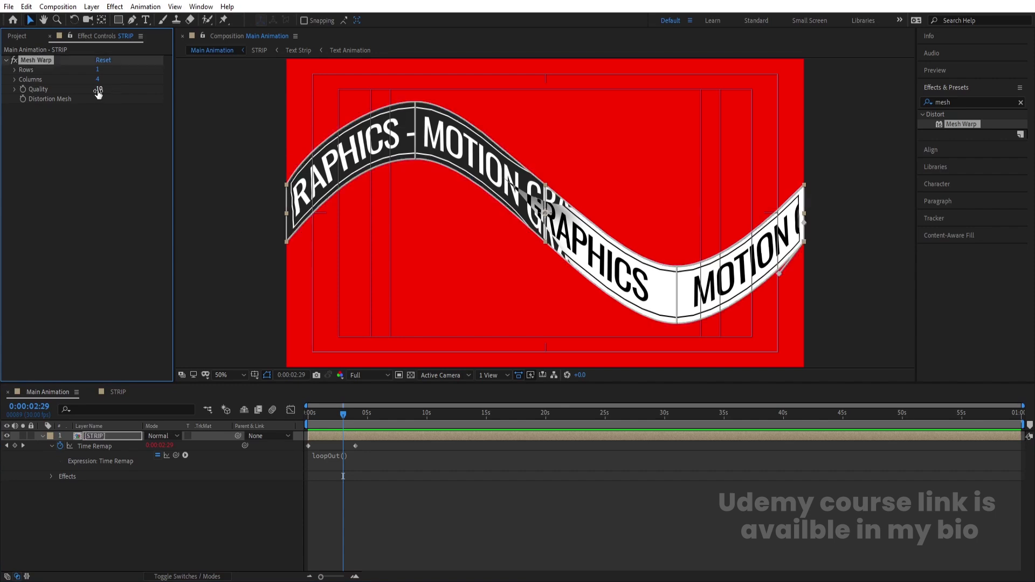
{"action": "left_click", "coordinate": [215, 487]}
{"action": "key", "text": "space"}
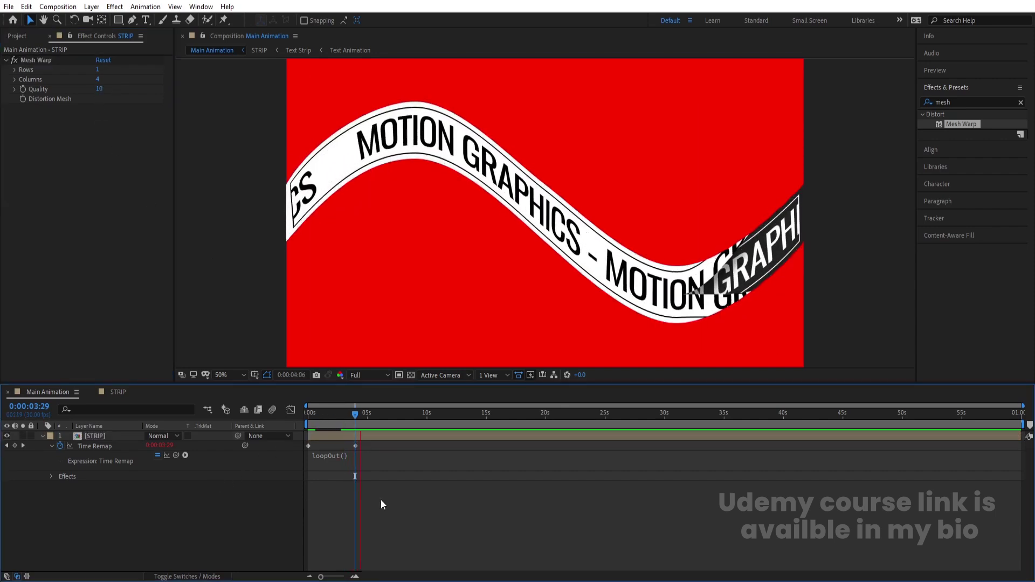
{"action": "left_click", "coordinate": [341, 435]}
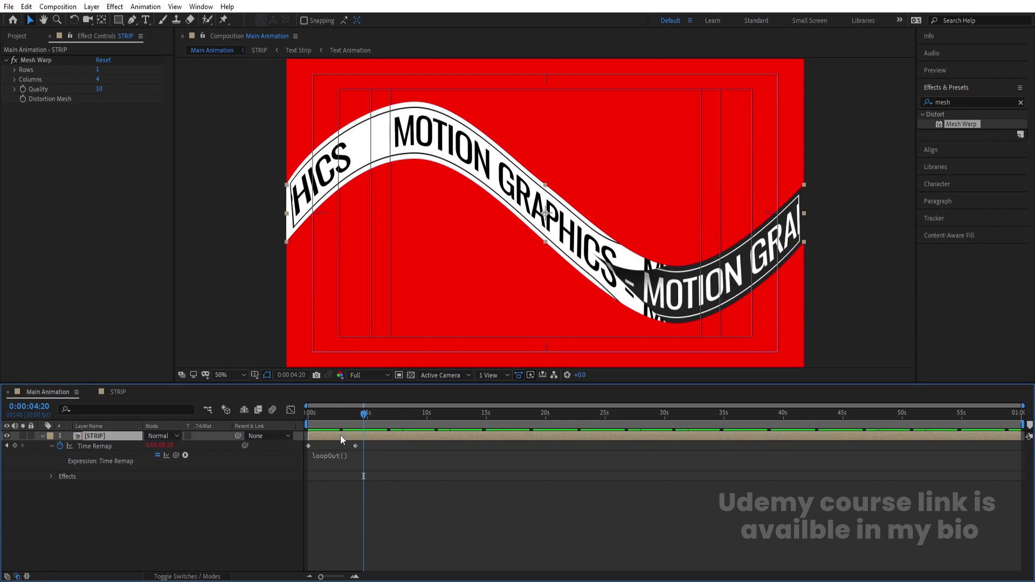
Duplicate the STRIP layer, mirror the copy horizontally with a Scale of -100, 100%, and preview both strips from the start.
{"action": "key", "text": "ctrl+d"}
{"action": "key", "text": "s"}
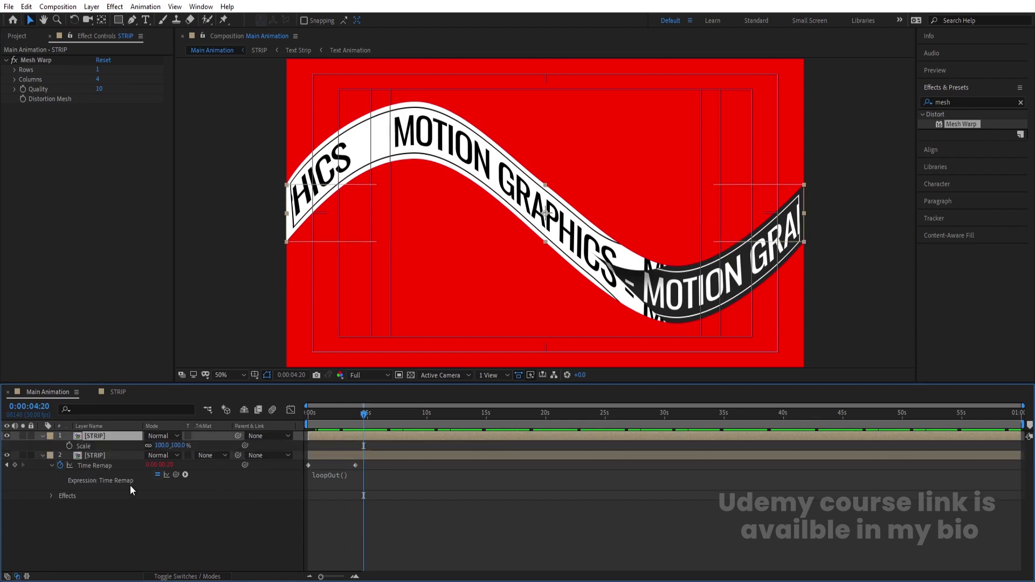
{"action": "left_click", "coordinate": [161, 445]}
{"action": "type", "text": "-100"}
{"action": "key", "text": "Return"}
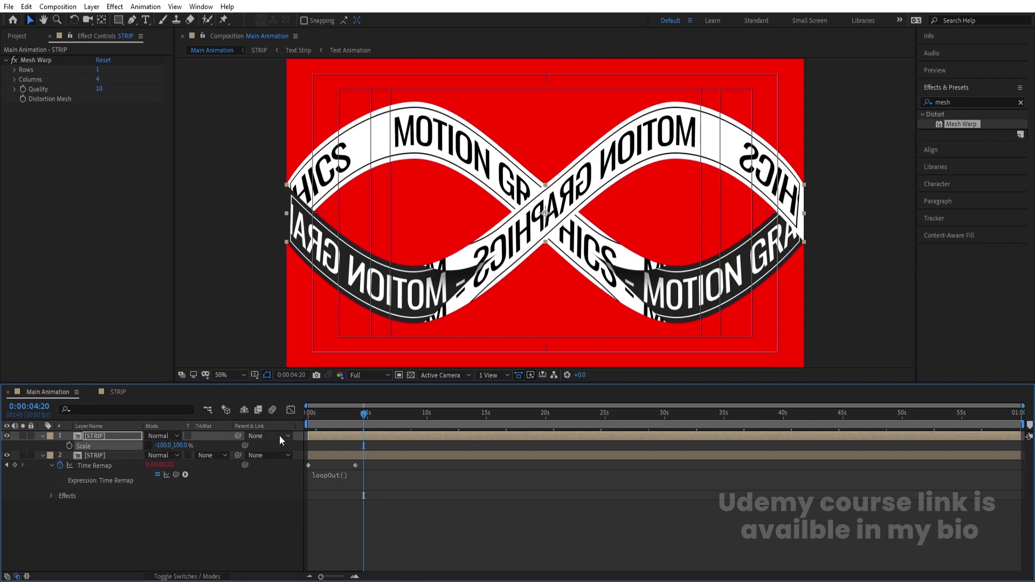
{"action": "key", "text": "Home"}
{"action": "key", "text": "space"}
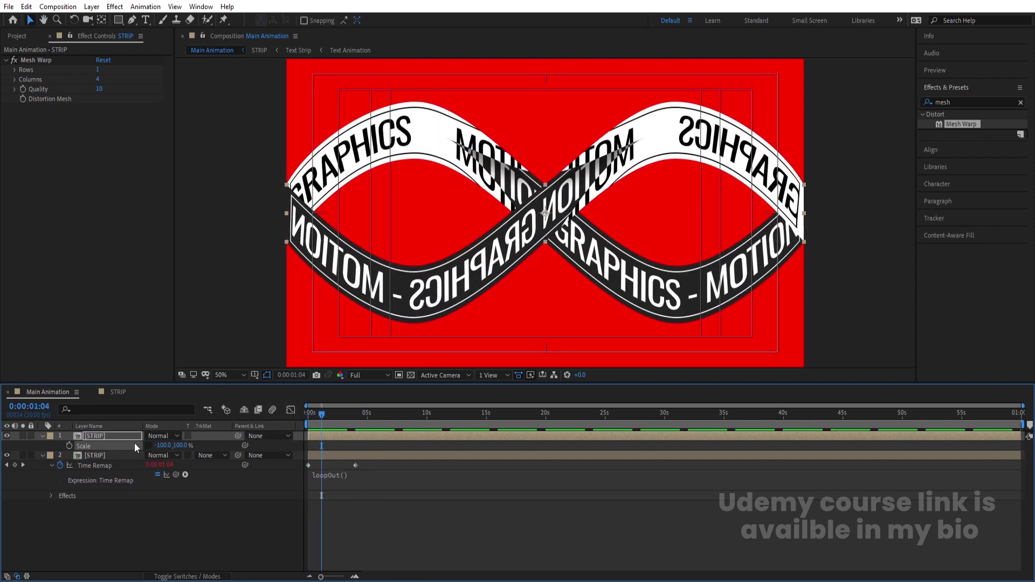
Duplicate the STRIP composition as STRIP 2 and replace the mirrored top layer's source with it.
{"action": "right_click", "coordinate": [114, 435]}
{"action": "mouse_move", "coordinate": [161, 343]}
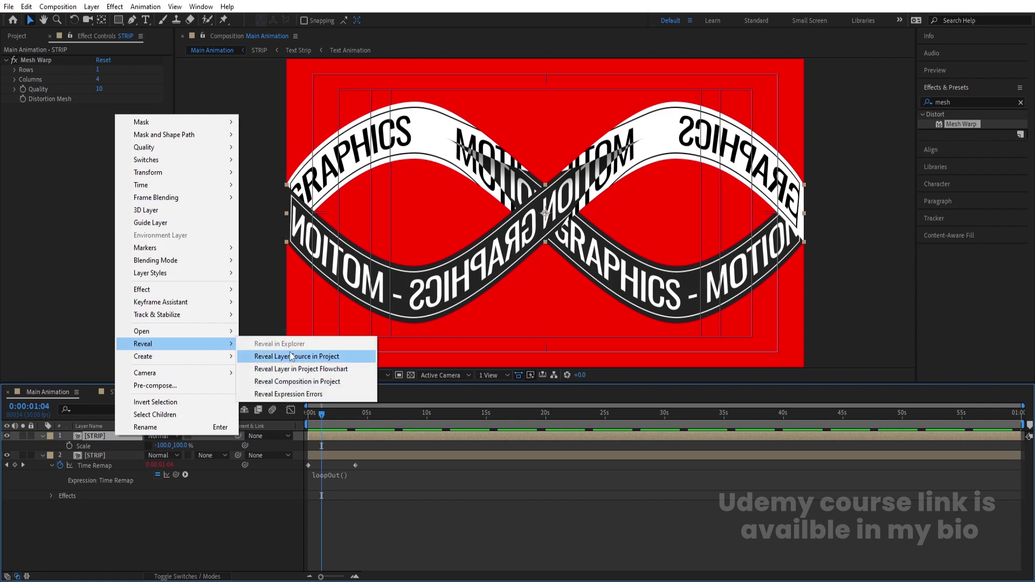
{"action": "left_click", "coordinate": [291, 357]}
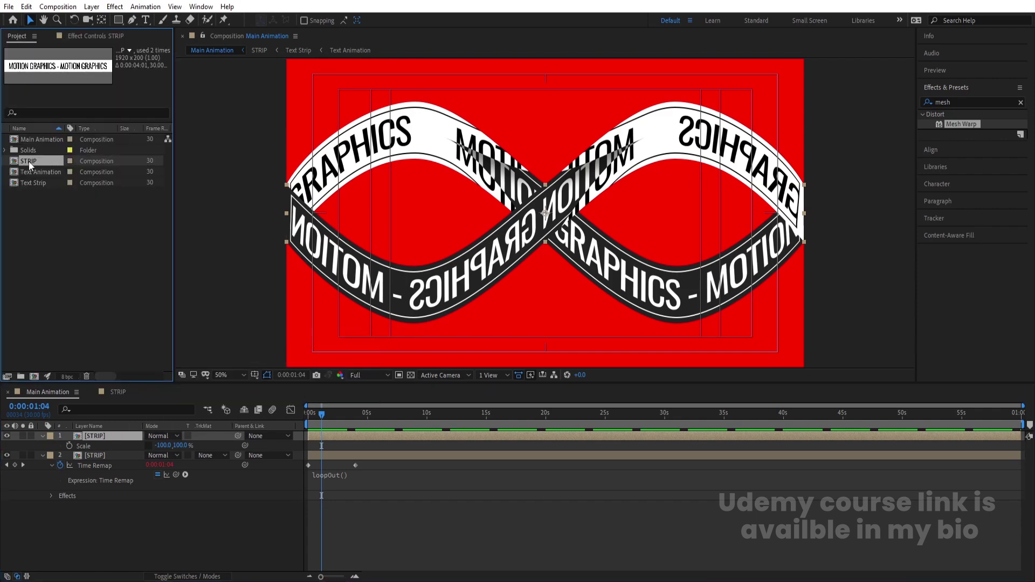
{"action": "key", "text": "ctrl+d"}
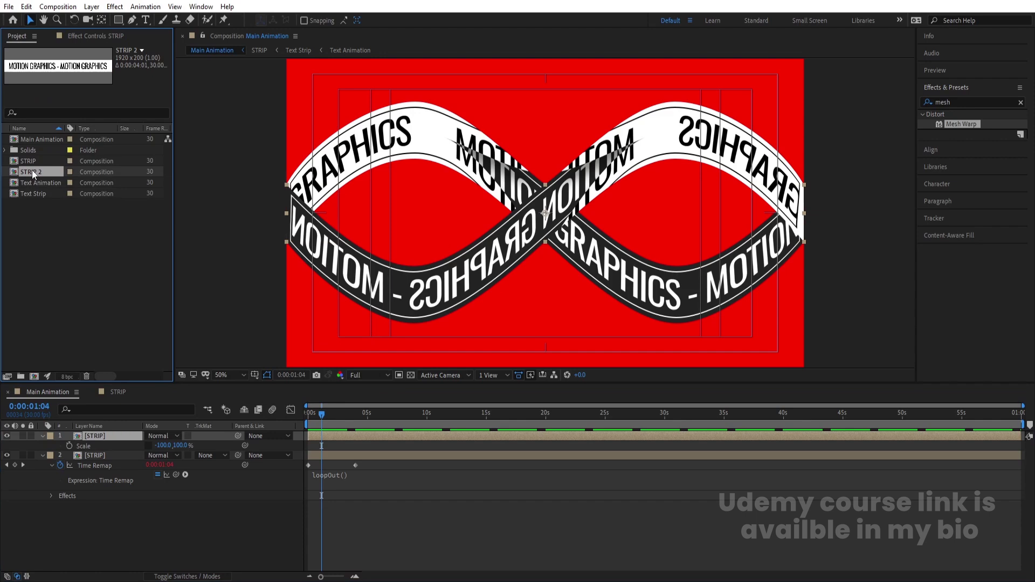
{"action": "left_click_drag", "start_coordinate": [110, 443], "coordinate": [111, 443]}
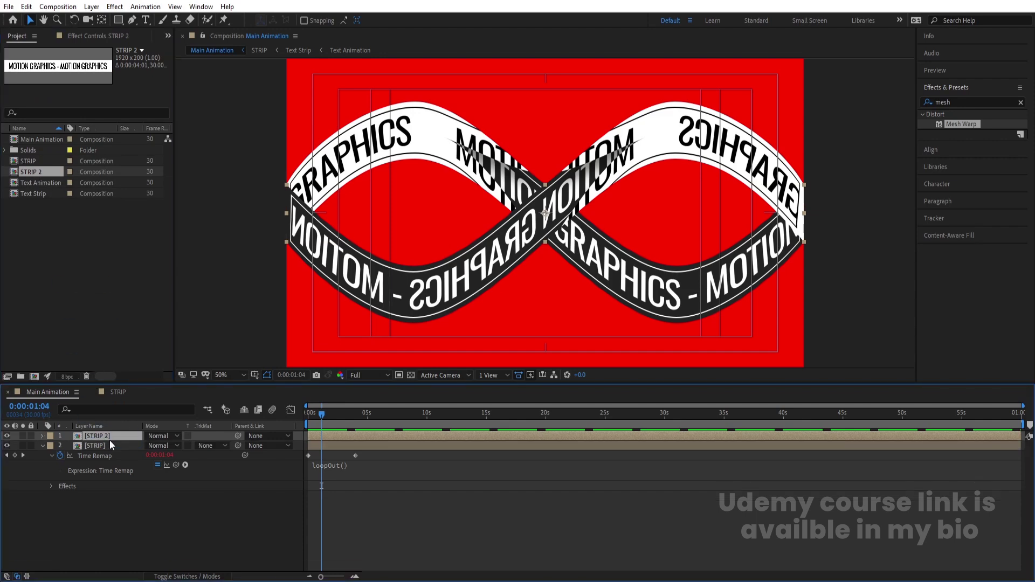
In STRIP 2, set the horizontal Scale of all three Text Strip layers to -100%.
{"action": "double_click", "coordinate": [103, 435]}
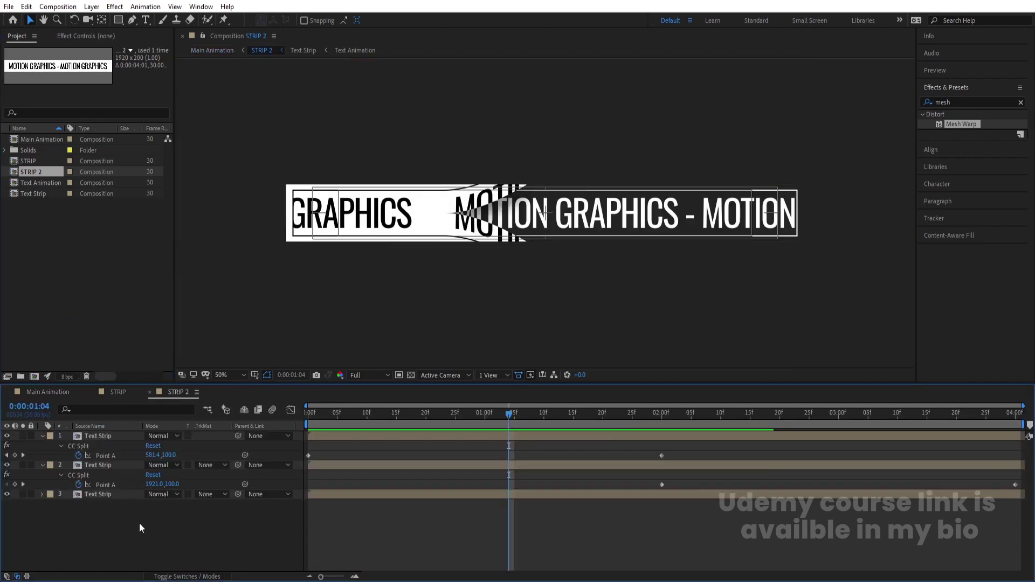
{"action": "key", "text": "u"}
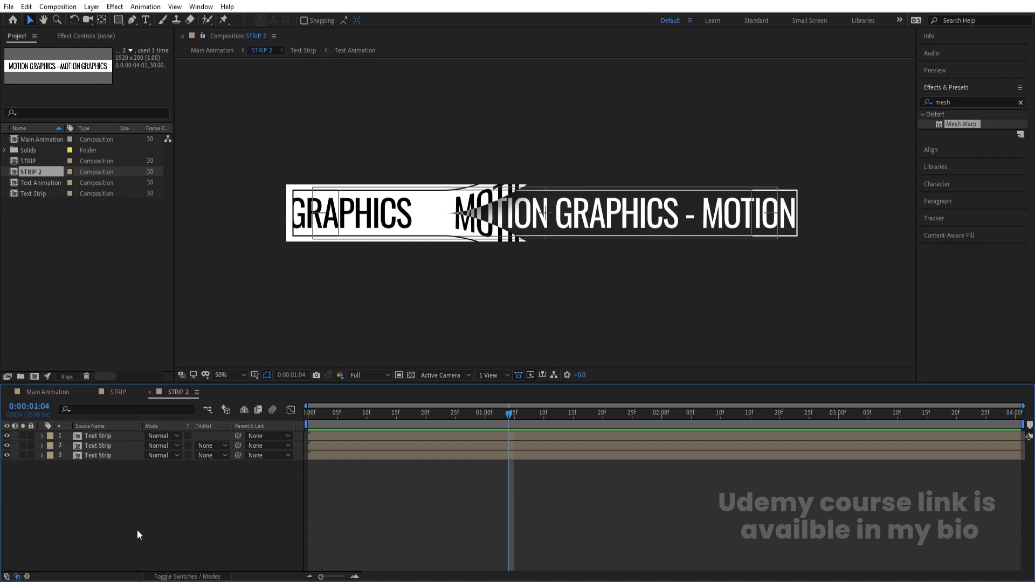
{"action": "key", "text": "s"}
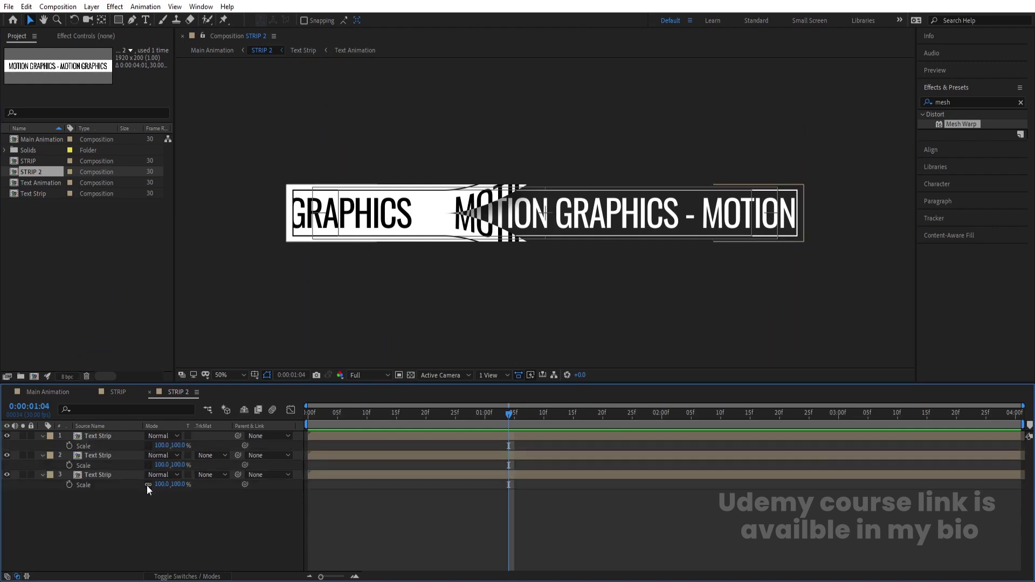
{"action": "left_click", "coordinate": [161, 446]}
{"action": "type", "text": "-100"}
{"action": "left_click", "coordinate": [157, 464]}
{"action": "type", "text": "-100"}
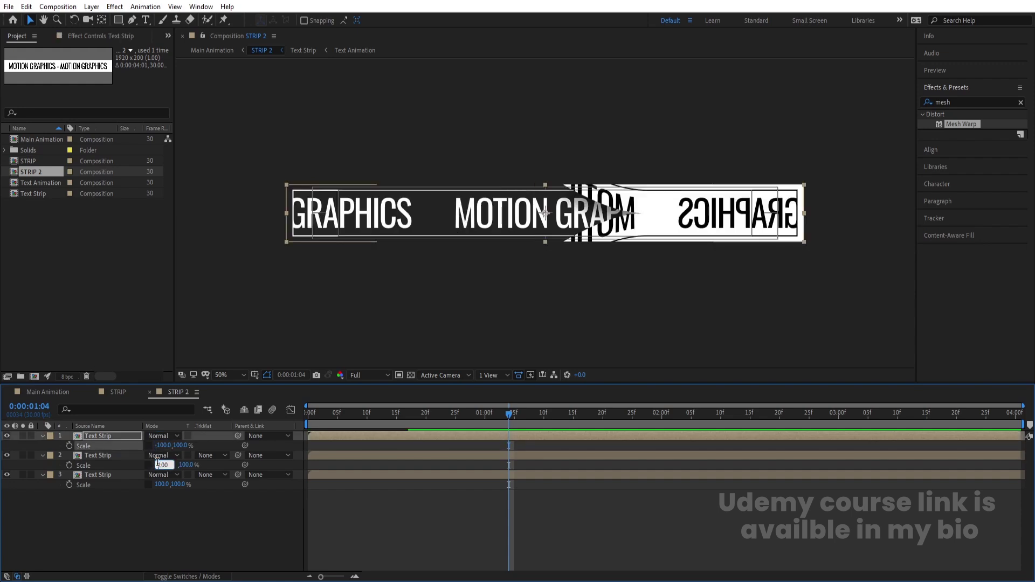
{"action": "left_click", "coordinate": [160, 484]}
{"action": "type", "text": "-100"}
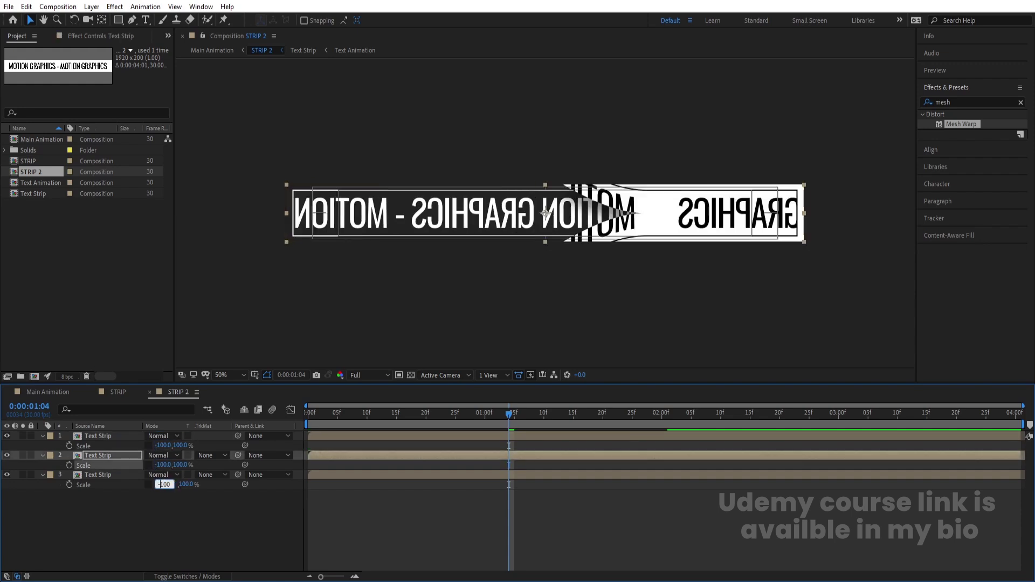
{"action": "left_click", "coordinate": [167, 515]}
Preview both crossing strips in Main Animation to examine the text orientation and direction of motion.
{"action": "left_click", "coordinate": [51, 393]}
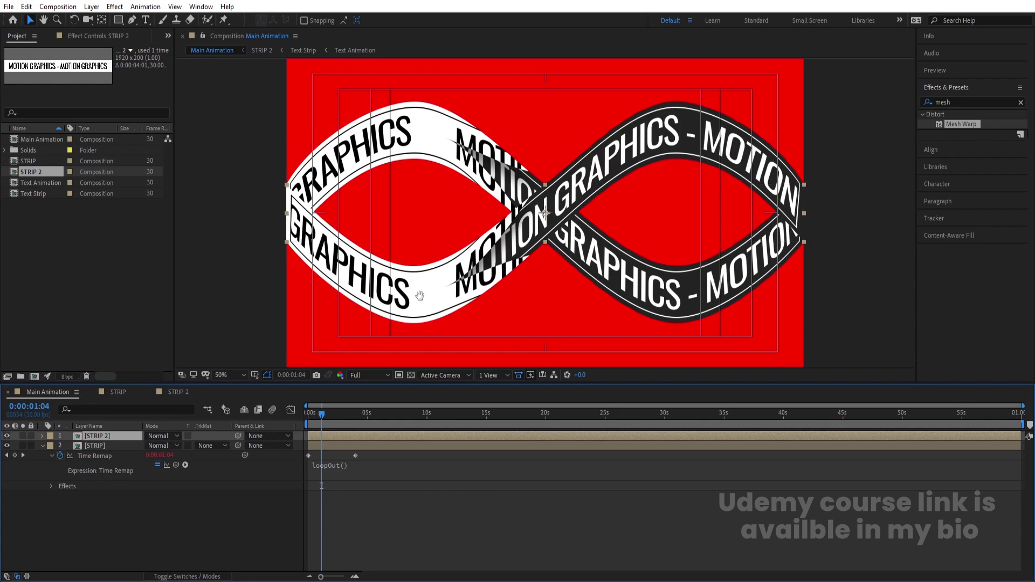
{"action": "key", "text": "space"}
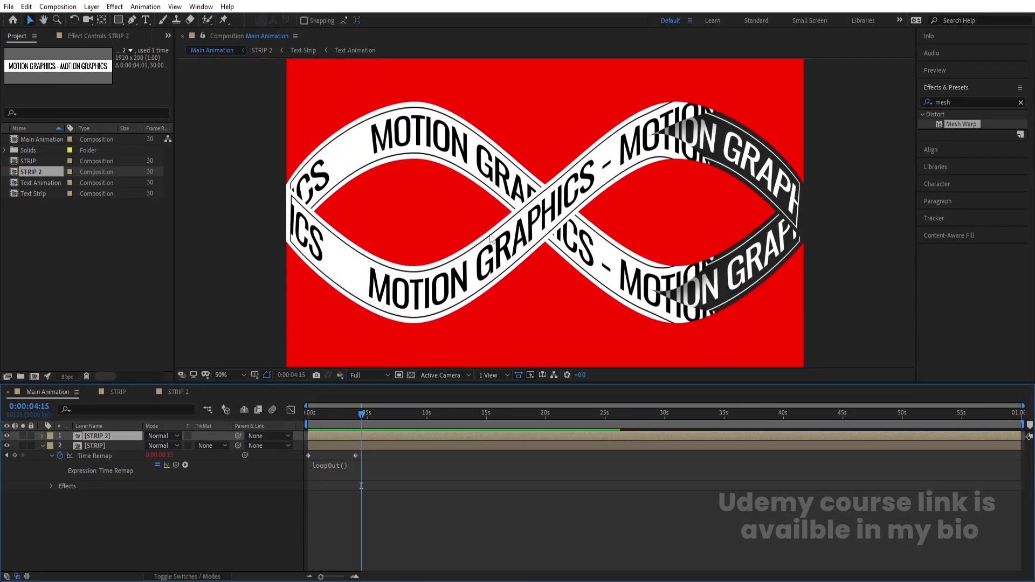
{"action": "key", "text": "space"}
Duplicate the Text Strip composition as Text Strip 2 and replace all three Text Strip layers in STRIP 2 with it.
{"action": "double_click", "coordinate": [108, 434]}
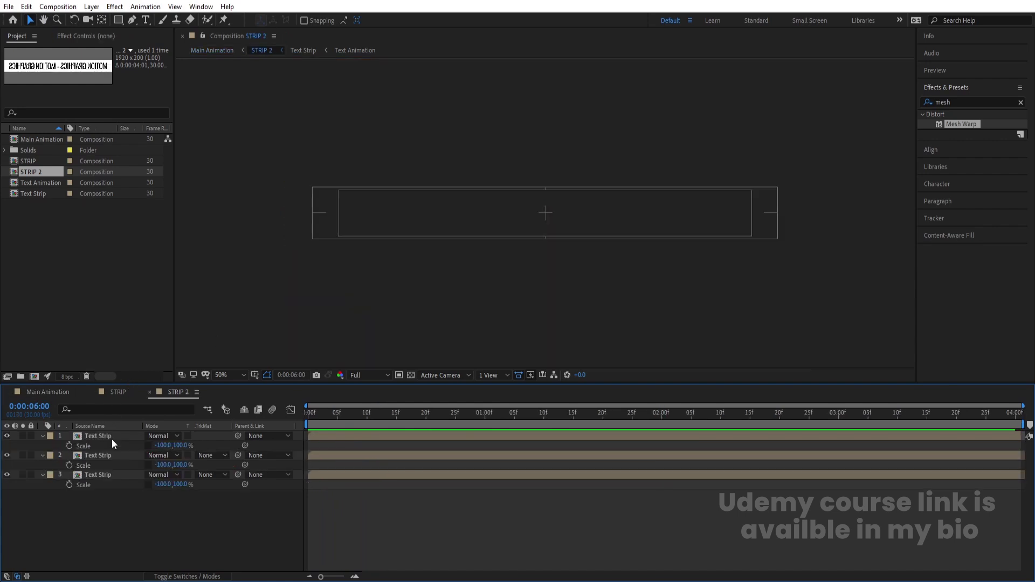
{"action": "left_click", "coordinate": [45, 195]}
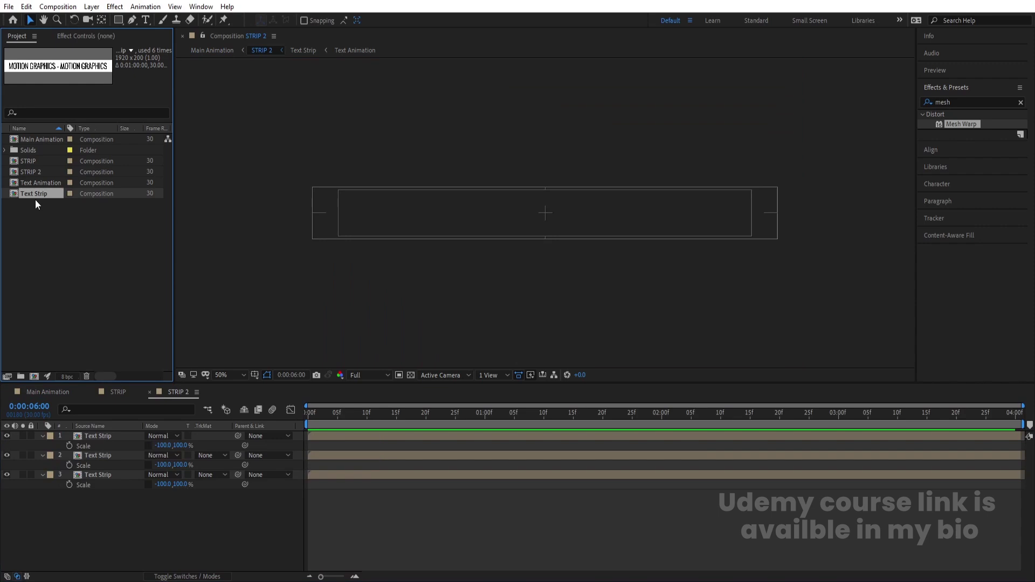
{"action": "key", "text": "ctrl+d"}
{"action": "left_click_drag", "start_coordinate": [326, 413], "coordinate": [221, 422]}
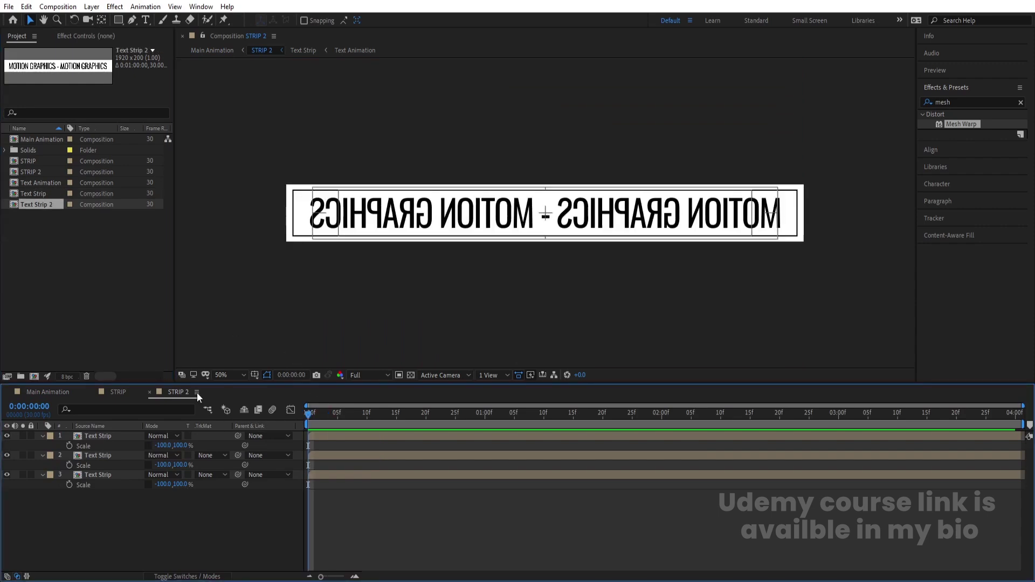
{"action": "left_click", "coordinate": [89, 438]}
{"action": "left_click", "coordinate": [90, 477], "text": "shift"}
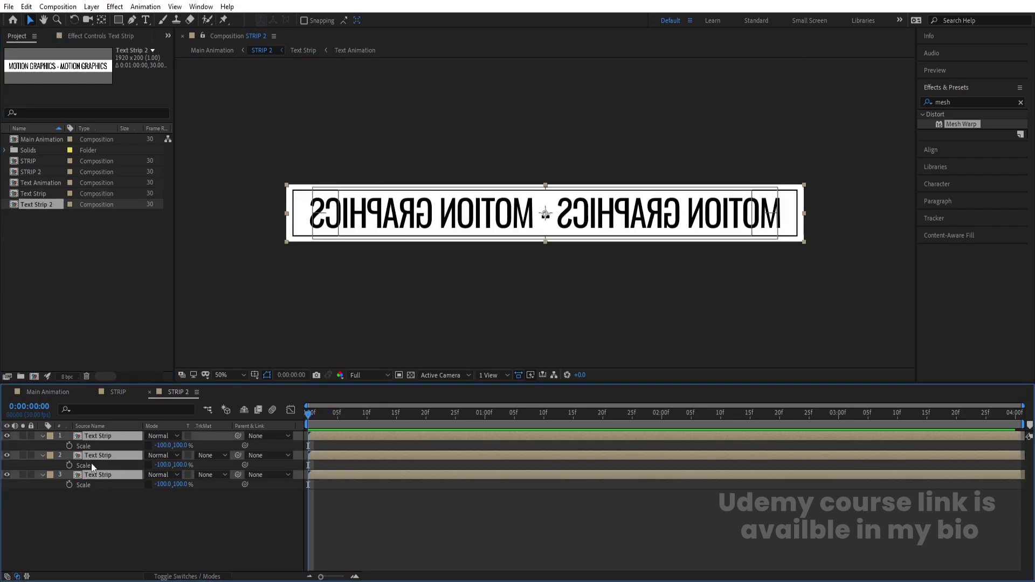
{"action": "left_click_drag", "start_coordinate": [42, 205], "coordinate": [119, 435]}
{"action": "left_click", "coordinate": [111, 467]}
Duplicate the Text Animation composition as Text Animation 2 and swap it in for the Text Animation layer inside Text Strip 2.
{"action": "double_click", "coordinate": [99, 437]}
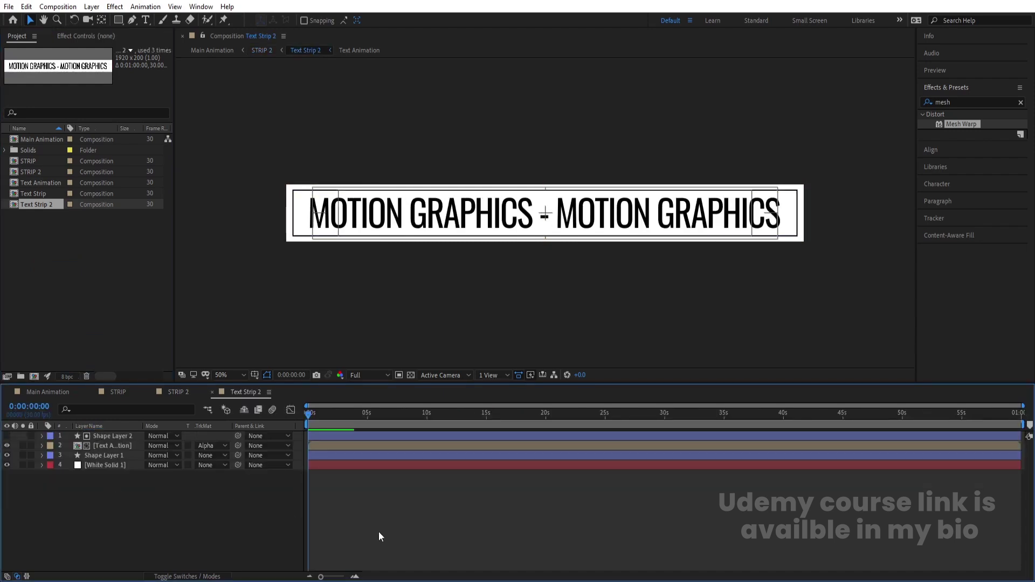
{"action": "left_click", "coordinate": [122, 447]}
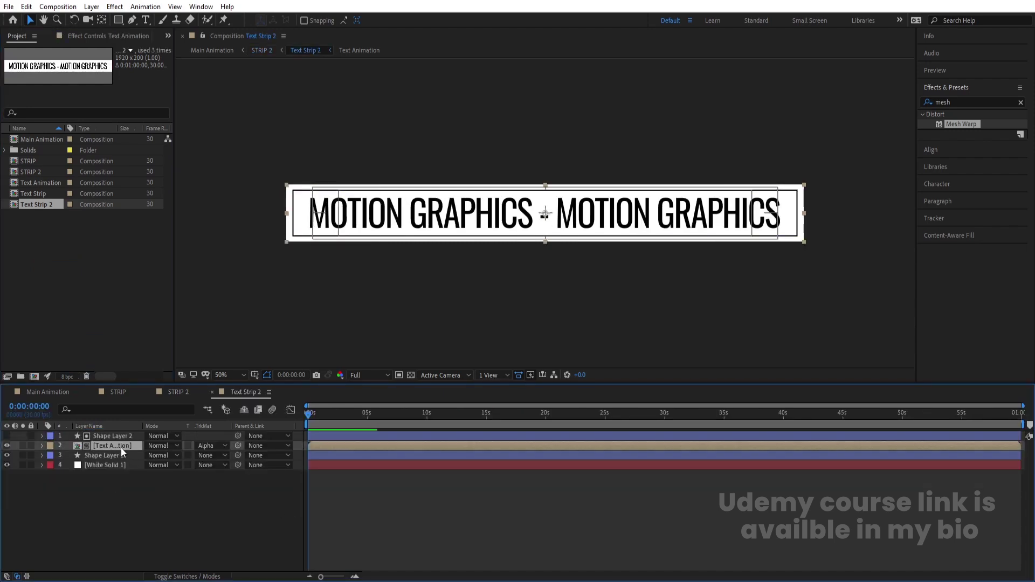
{"action": "left_click", "coordinate": [42, 183]}
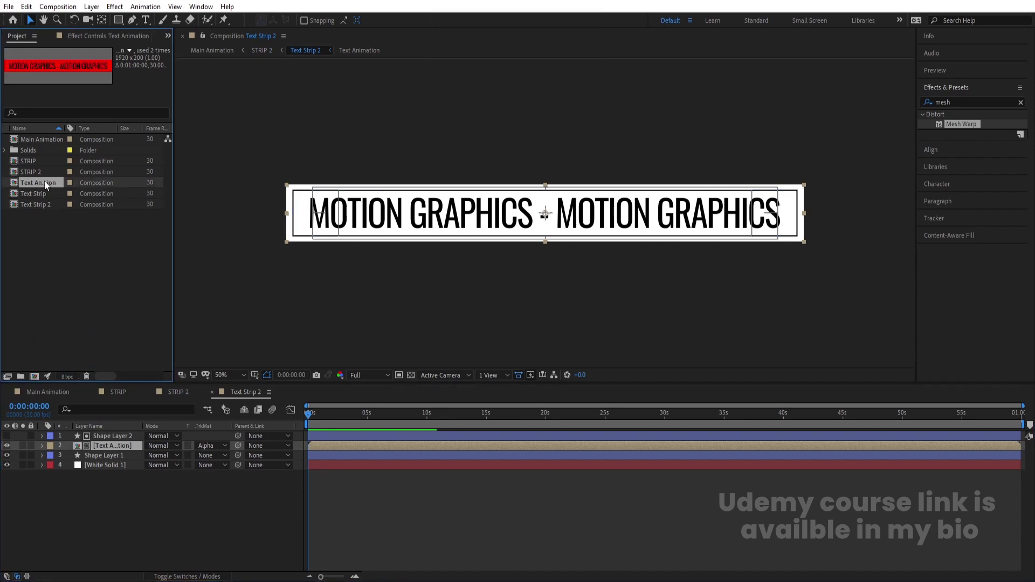
{"action": "key", "text": "ctrl+d"}
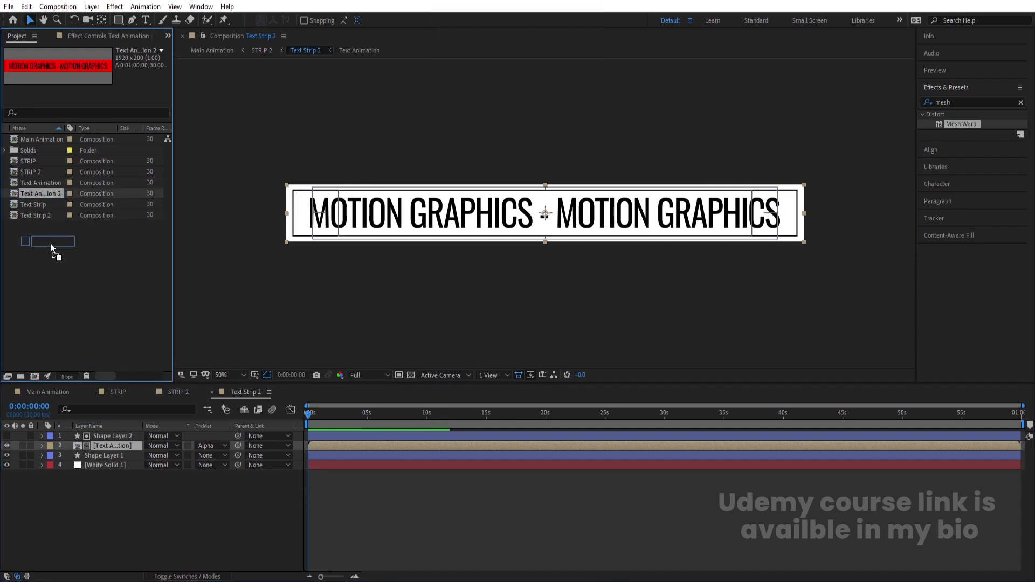
{"action": "left_click_drag", "start_coordinate": [118, 445], "coordinate": [118, 445]}
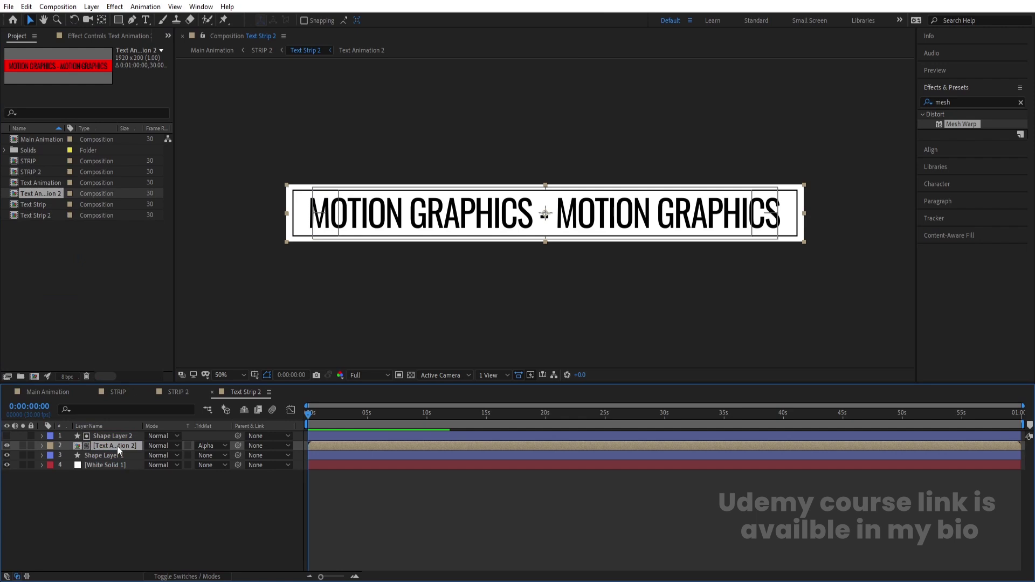
In Text Animation 2, time-reverse the MOTION GRAPHICS layer's two Position keyframes.
{"action": "double_click", "coordinate": [117, 445]}
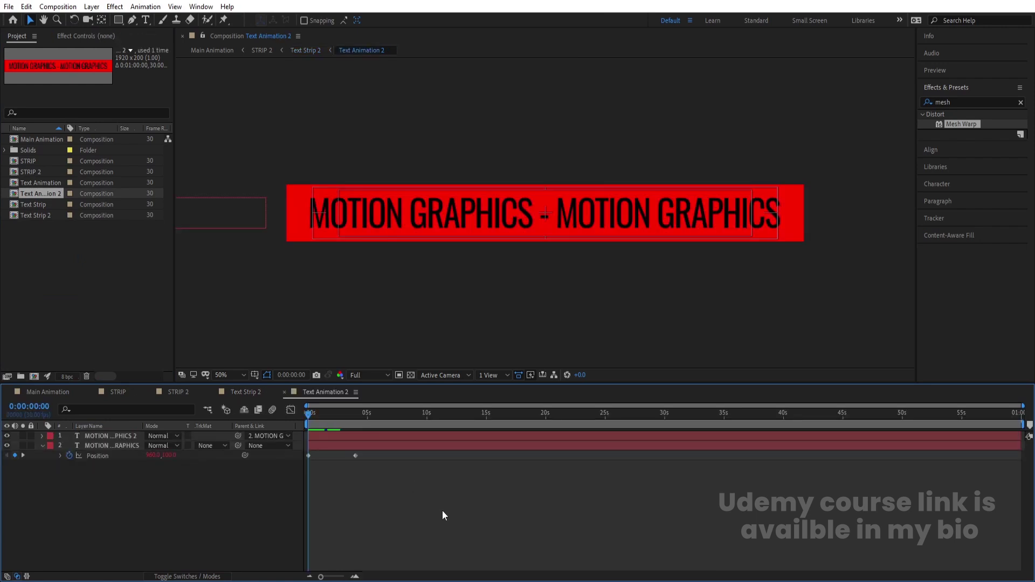
{"action": "left_click_drag", "start_coordinate": [442, 510], "coordinate": [303, 435]}
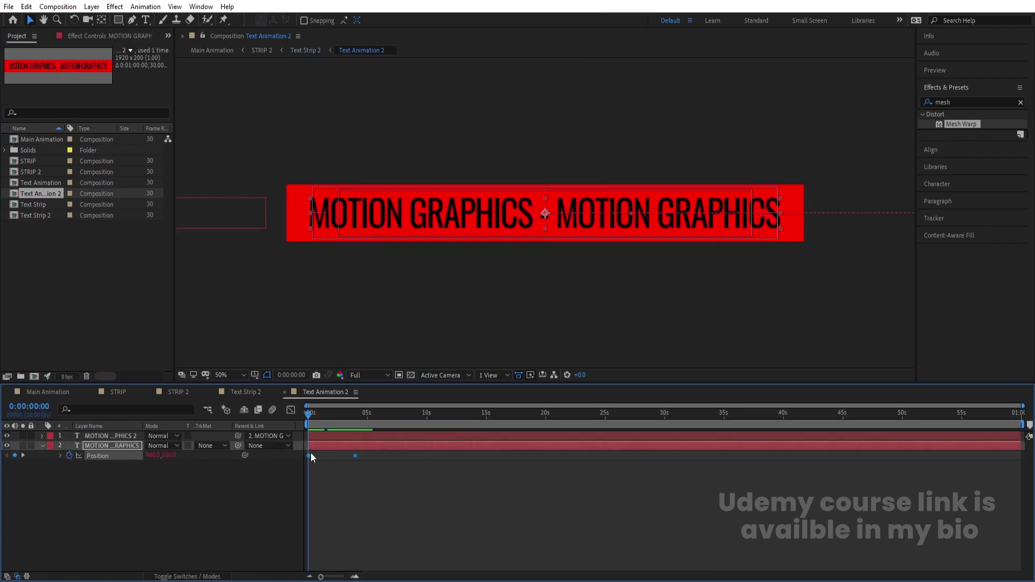
{"action": "right_click", "coordinate": [311, 456]}
{"action": "mouse_move", "coordinate": [319, 447]}
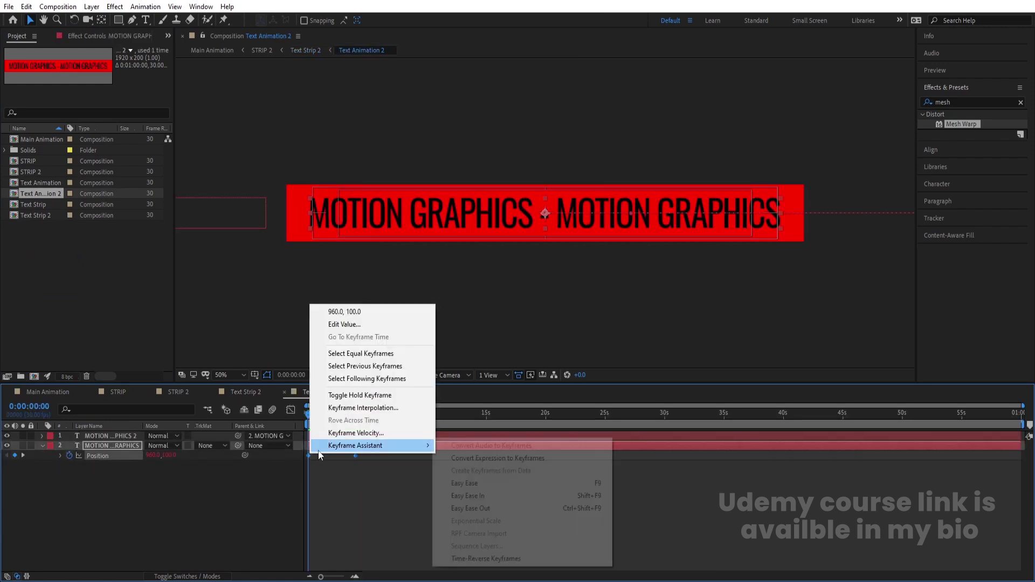
{"action": "left_click", "coordinate": [497, 559]}
Preview Main Animation repeatedly to examine how the text and colour changes move along both strips, and return to the start.
{"action": "left_click", "coordinate": [42, 392]}
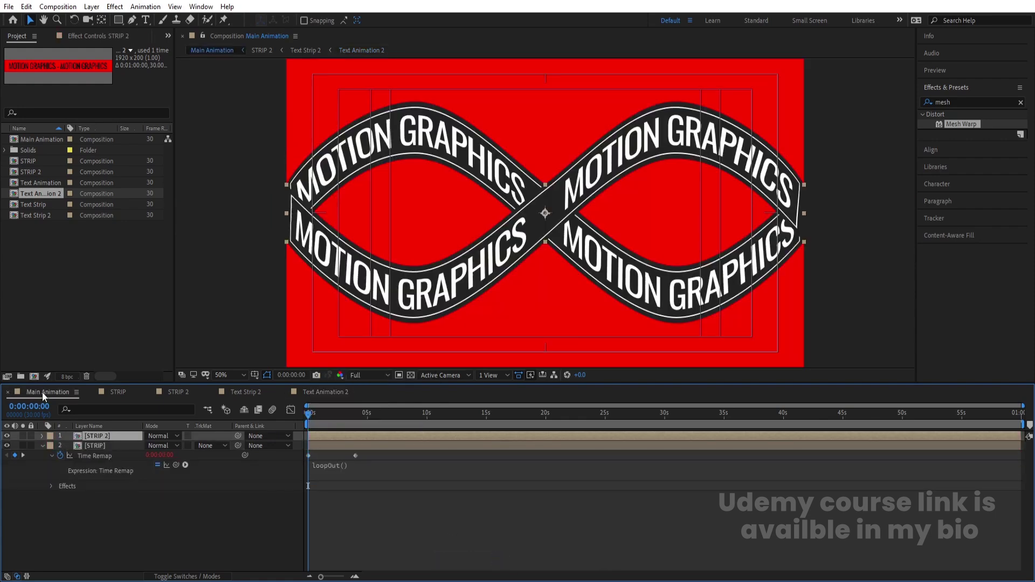
{"action": "key", "text": "space"}
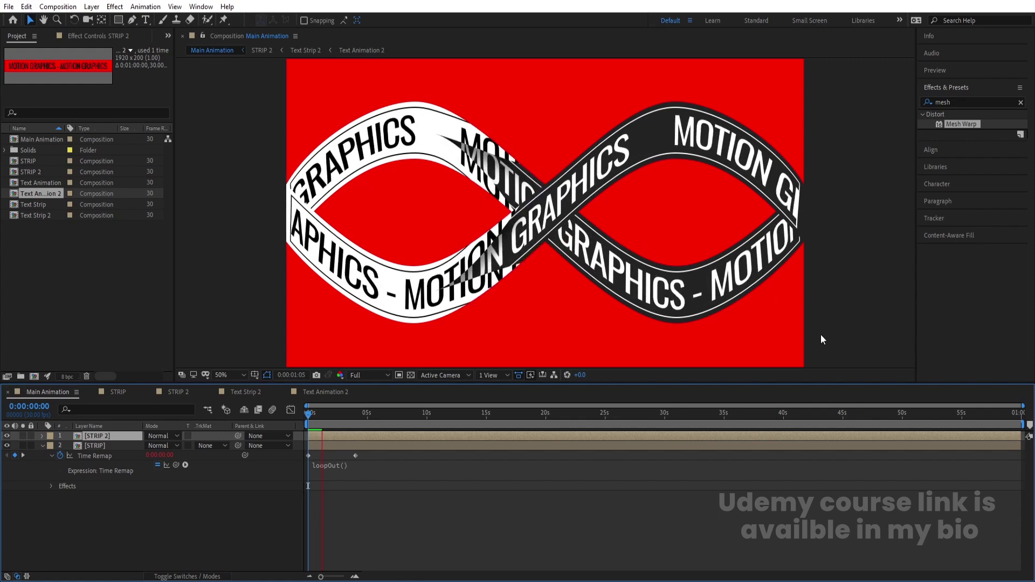
{"action": "key", "text": "space"}
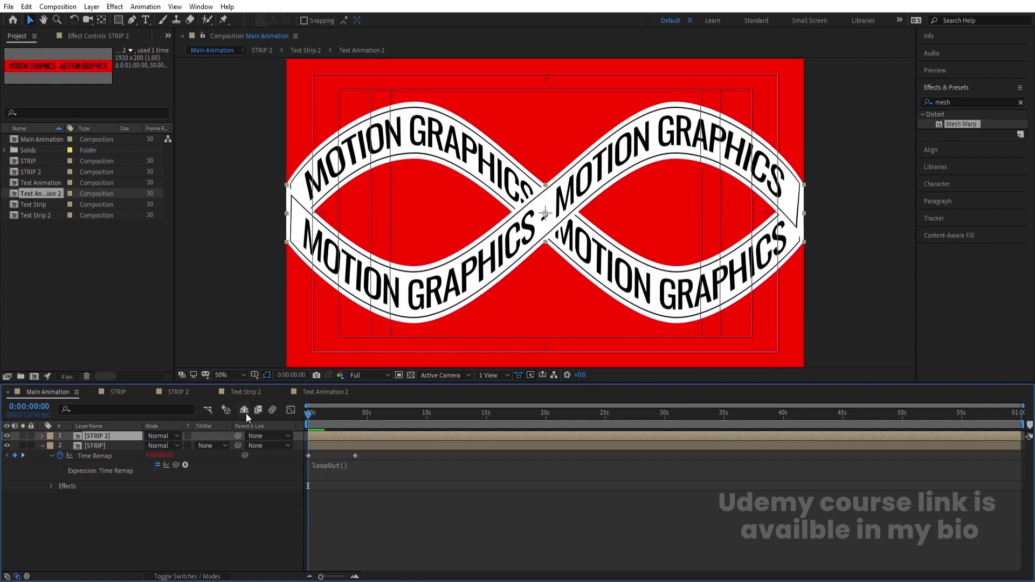
{"action": "key", "text": "space"}
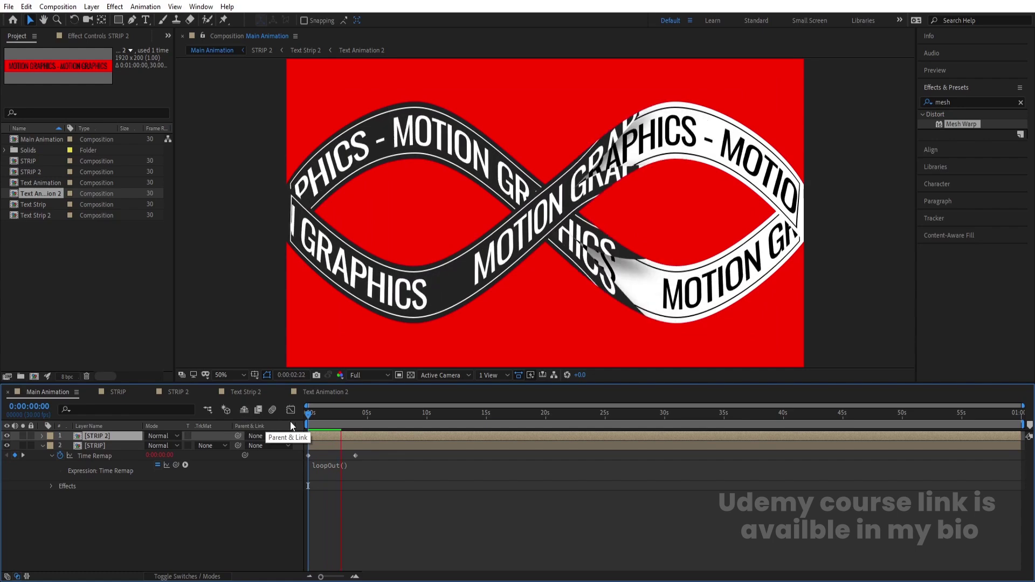
{"action": "key", "text": "space"}
{"action": "key", "text": "space"}
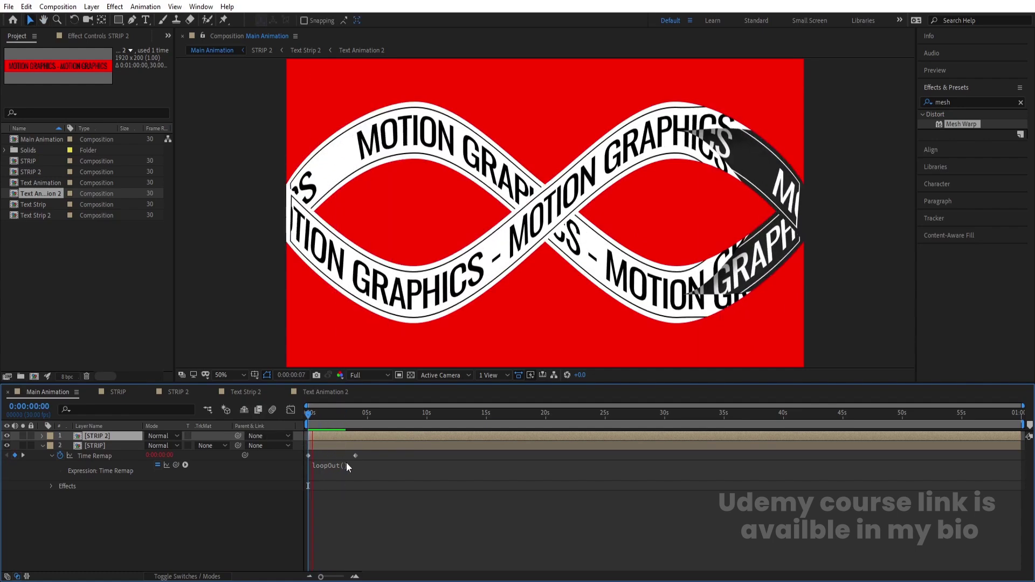
{"action": "key", "text": "space"}
{"action": "key", "text": "Home"}
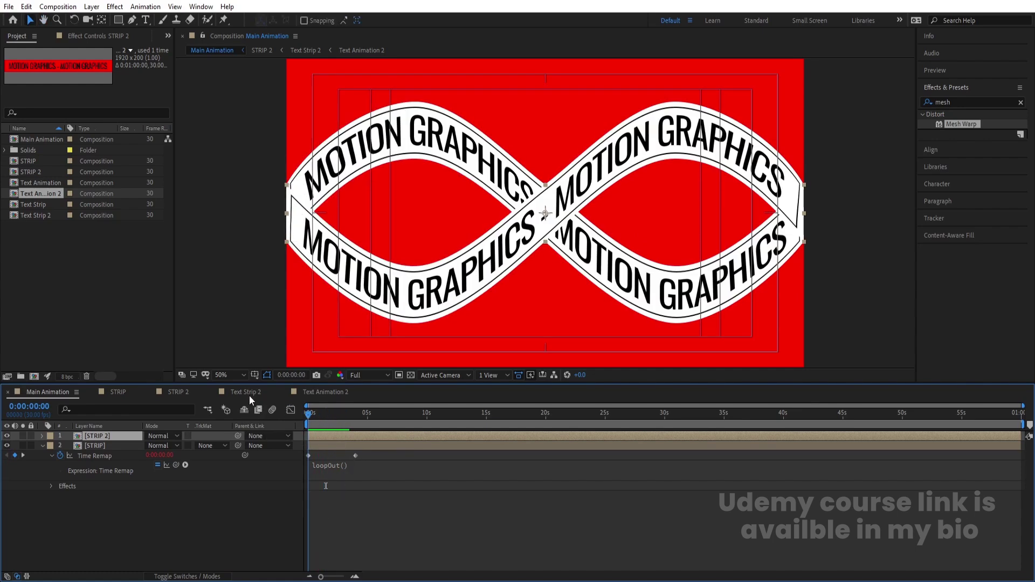
Shift the STRIP 2 layer about 1 second earlier in Main Animation, preview the offset colour changes, and deselect the layer.
{"action": "key", "text": "equal"}
{"action": "key", "text": "equal"}
{"action": "left_click_drag", "start_coordinate": [425, 437], "coordinate": [378, 434]}
{"action": "key", "text": "space"}
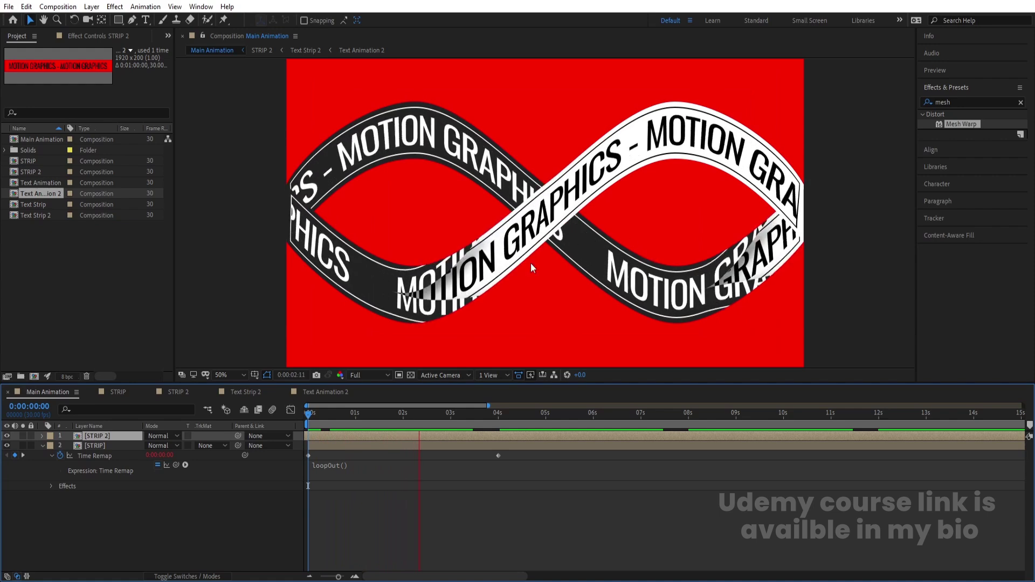
{"action": "key", "text": "space"}
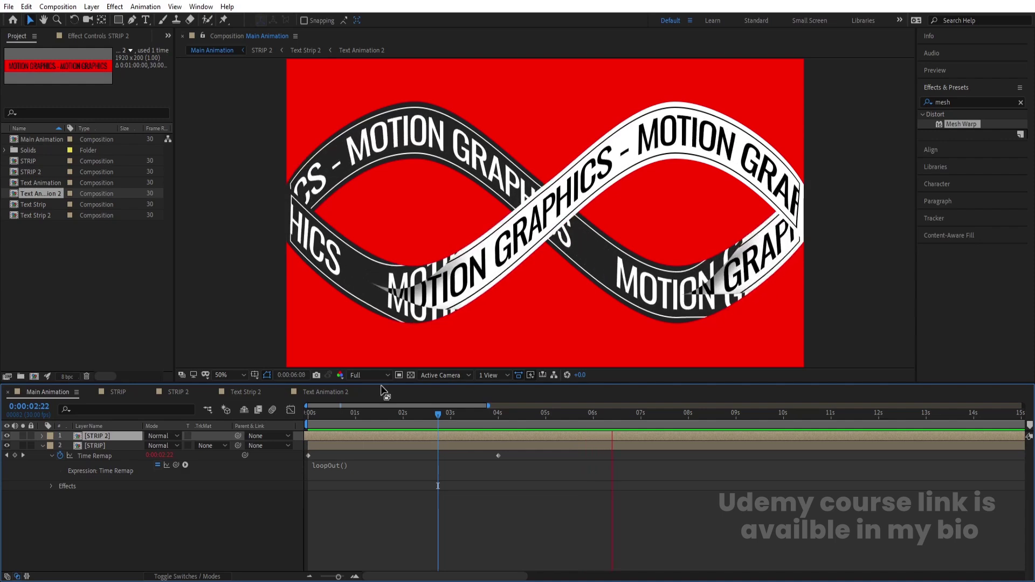
{"action": "key", "text": "space"}
{"action": "left_click", "coordinate": [171, 520]}
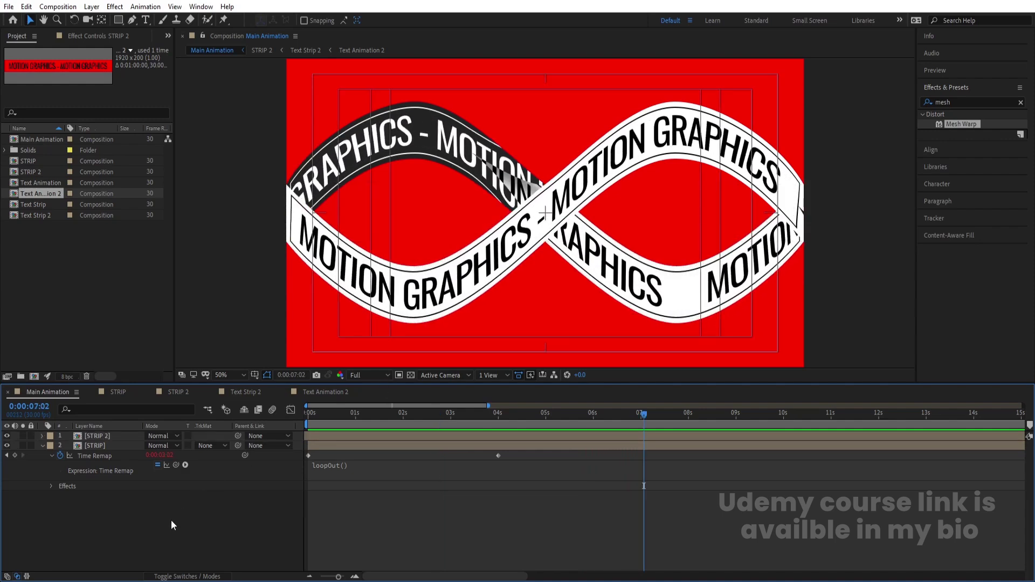
Add a white solid to Main Animation, place it beneath both strip layers, preview the background, and collapse the layer properties.
{"action": "key", "text": "ctrl+y"}
{"action": "left_click", "coordinate": [399, 392]}
{"action": "left_click_drag", "start_coordinate": [102, 436], "coordinate": [98, 506]}
{"action": "key", "text": "space"}
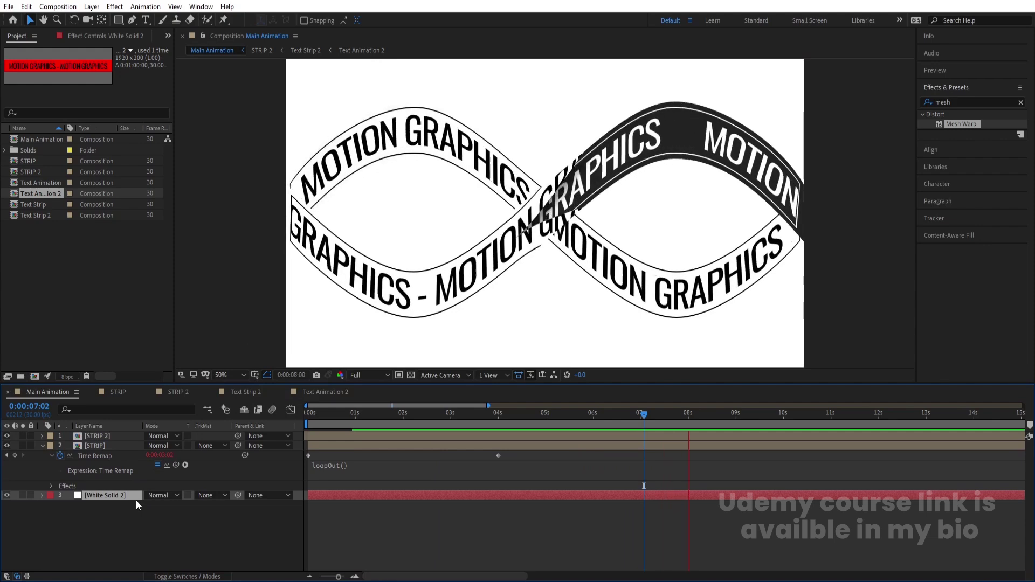
{"action": "key", "text": "space"}
{"action": "left_click", "coordinate": [97, 531]}
{"action": "key", "text": "u"}
Apply a Drop Shadow to the STRIP 2 layer with distance 100, softness 100 and opacity 20%.
{"action": "left_click", "coordinate": [108, 435]}
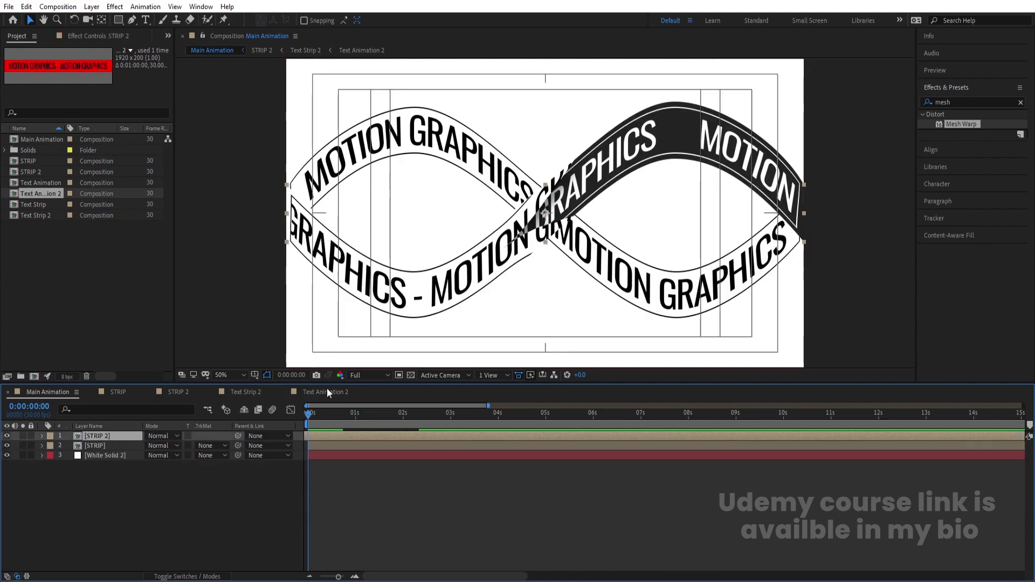
{"action": "left_click", "coordinate": [949, 102]}
{"action": "type", "text": "drop"}
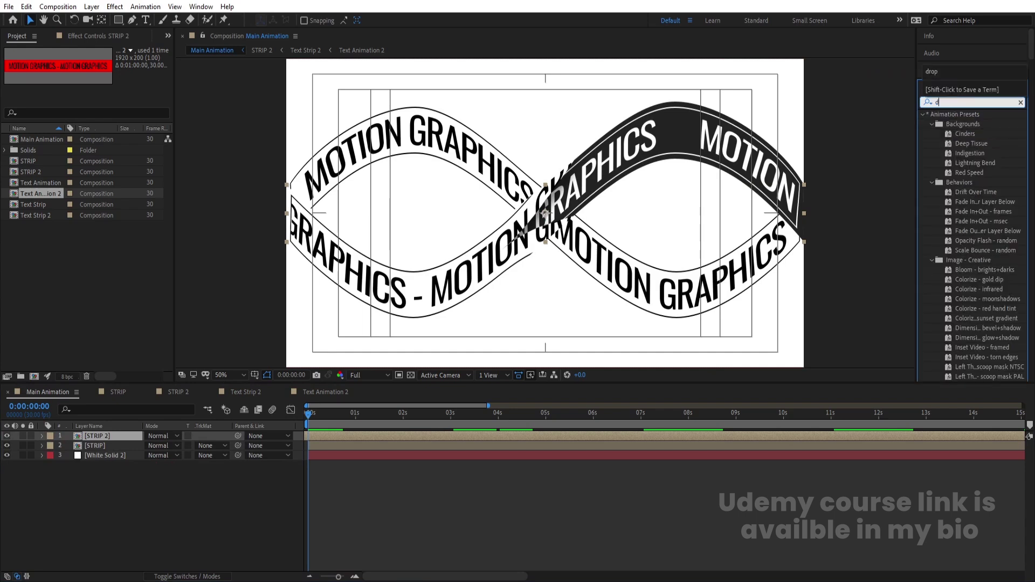
{"action": "double_click", "coordinate": [973, 241]}
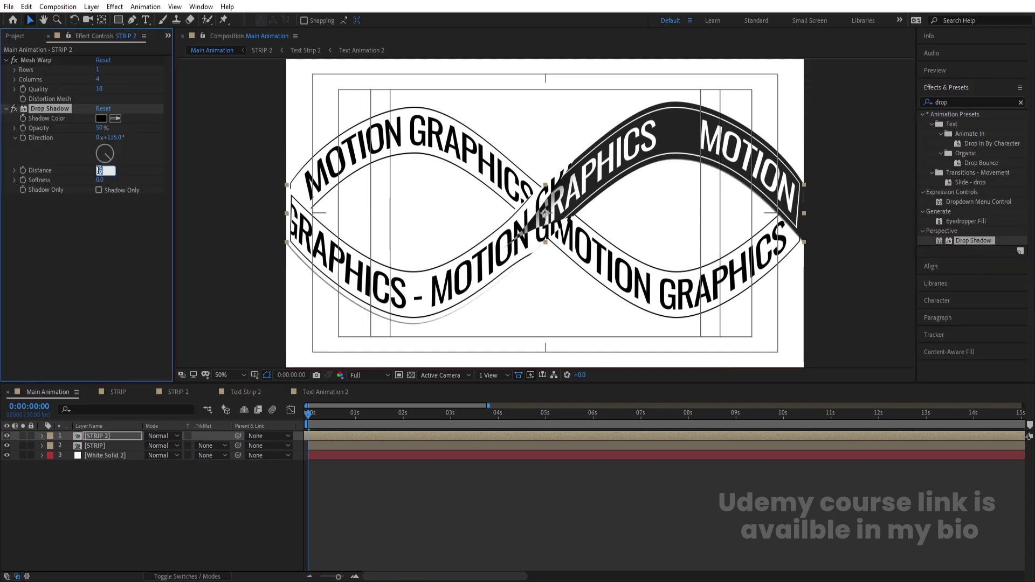
{"action": "type", "text": "20"}
{"action": "key", "text": "Return"}
{"action": "type", "text": "100"}
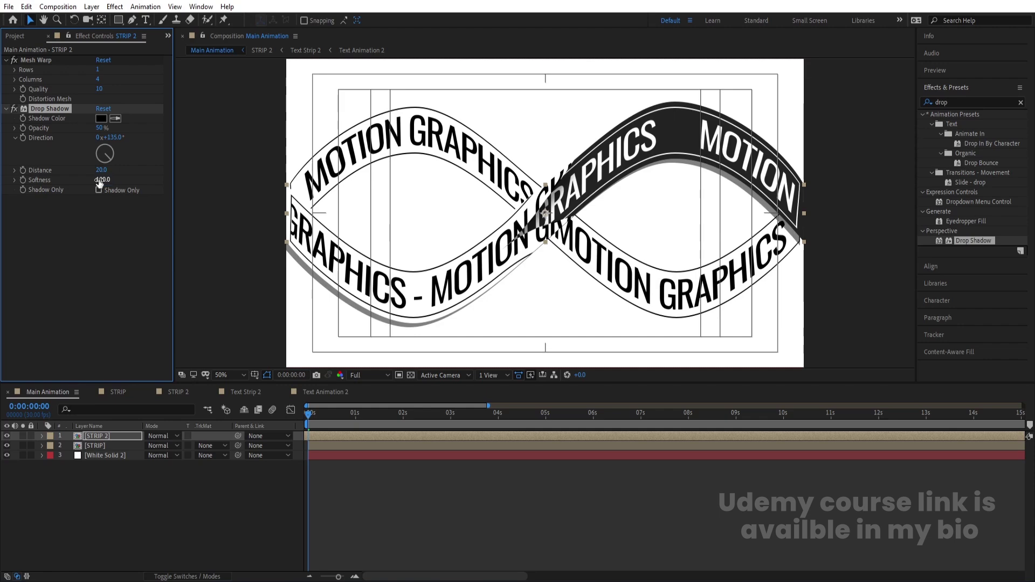
{"action": "key", "text": "Return"}
{"action": "left_click_drag", "start_coordinate": [102, 170], "coordinate": [121, 178]}
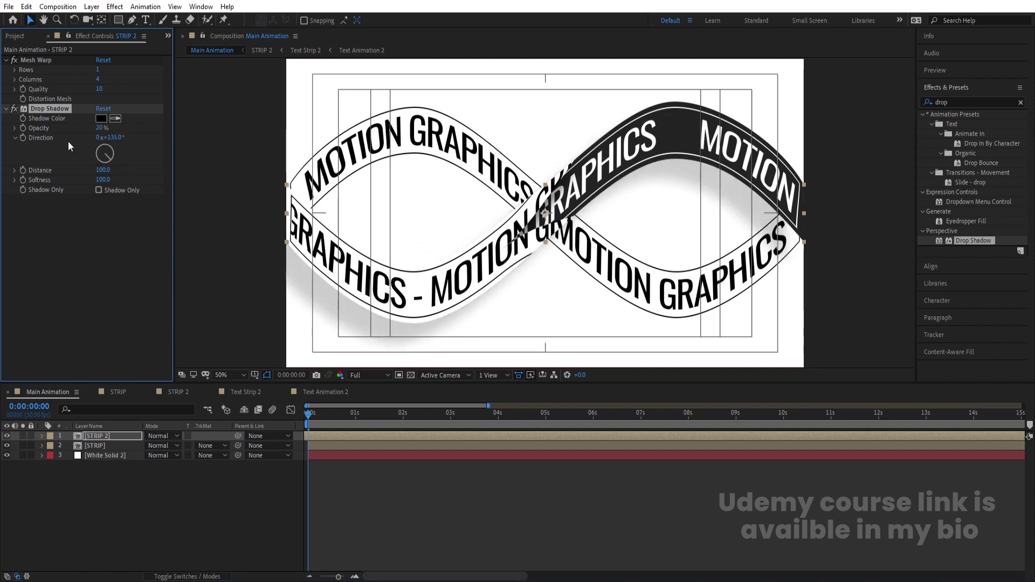
Copy the Drop Shadow from STRIP 2 onto the STRIP layer and preview the shadows on both strips.
{"action": "left_click", "coordinate": [112, 447]}
{"action": "key", "text": "space"}
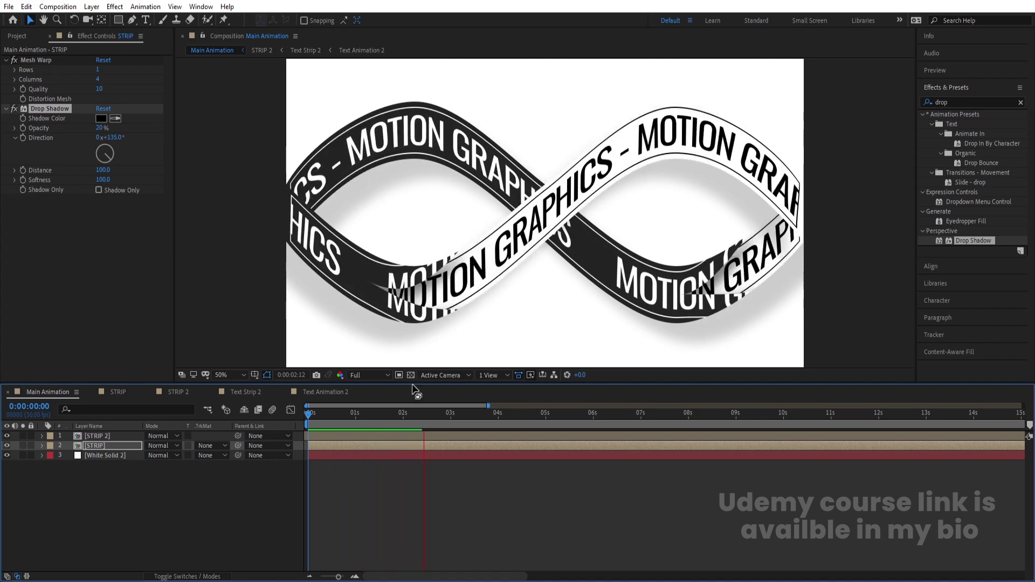
{"action": "key", "text": "space"}
{"action": "key", "text": "space"}
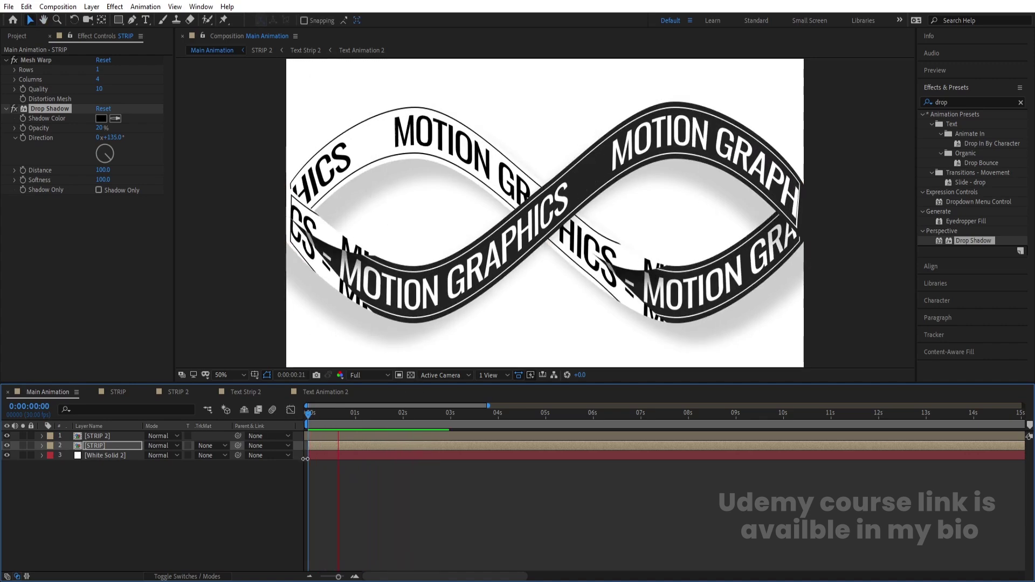
{"action": "key", "text": "space"}
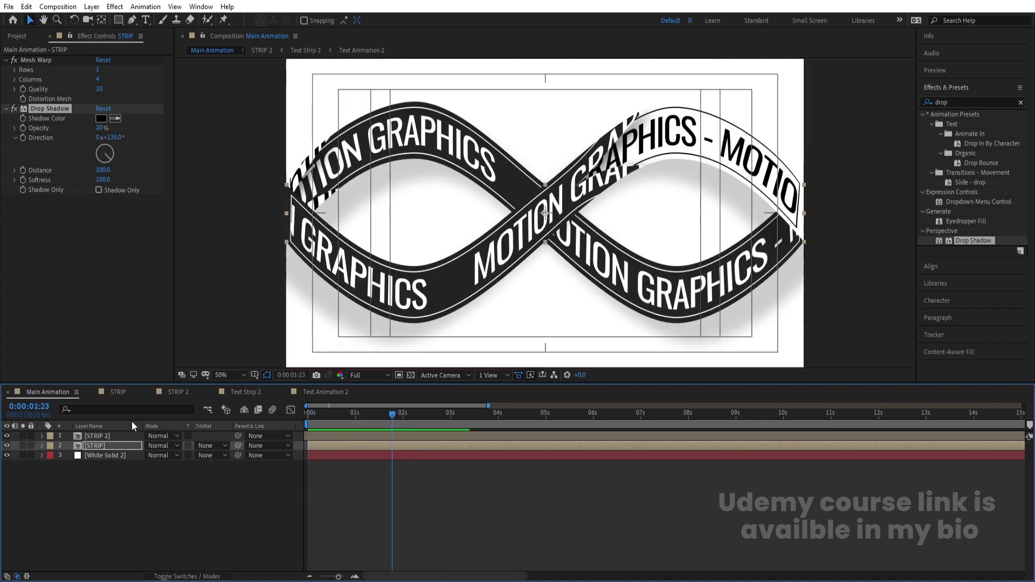
Close the open STRIP, STRIP 2, Text Strip 2 and Text Animation 2 timelines, keeping only Main Animation open.
{"action": "left_click", "coordinate": [93, 391]}
{"action": "left_click", "coordinate": [93, 390]}
{"action": "left_click", "coordinate": [93, 391]}
{"action": "left_click", "coordinate": [92, 390]}
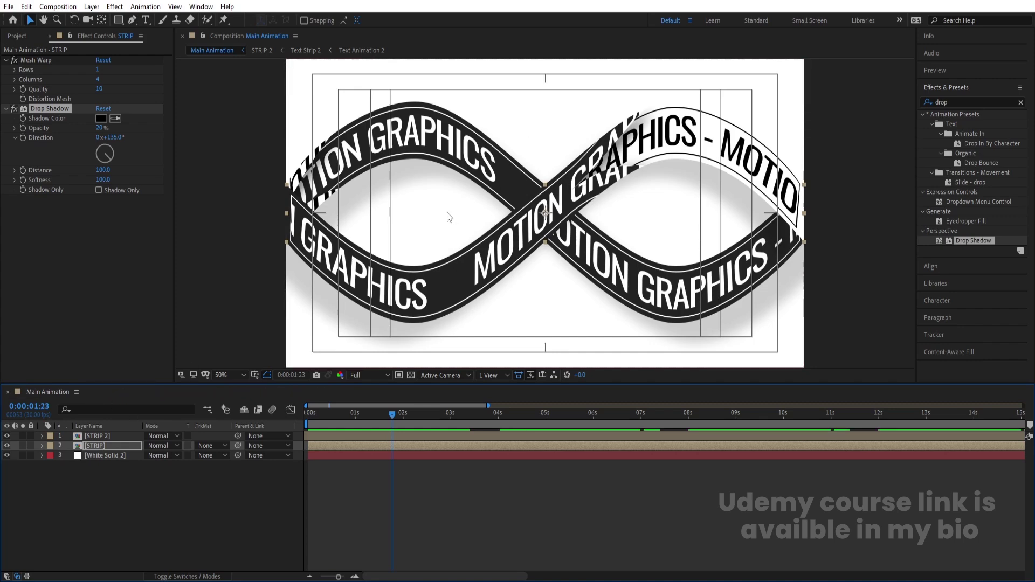
Create a new composition named eye with a width and height of 1080 px.
{"action": "left_click", "coordinate": [203, 502]}
{"action": "key", "text": "ctrl+n"}
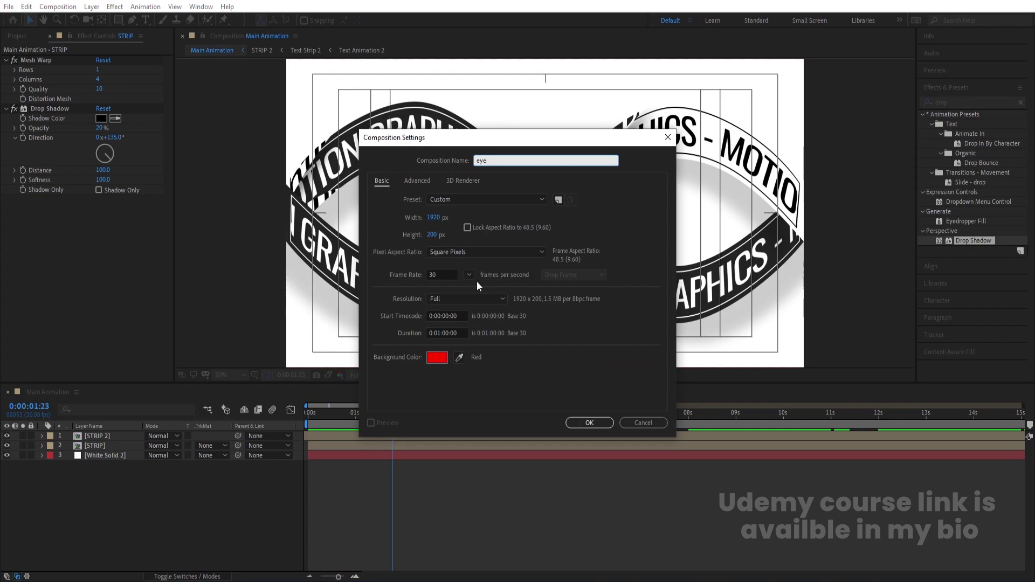
{"action": "left_click", "coordinate": [440, 218]}
{"action": "type", "text": "1080"}
{"action": "key", "text": "Tab"}
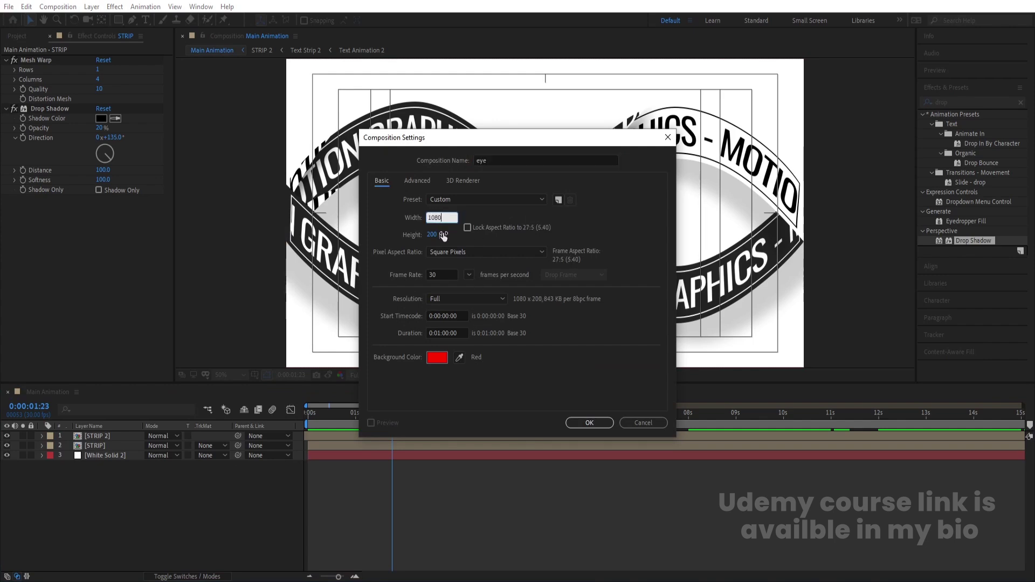
{"action": "type", "text": "1080"}
{"action": "key", "text": "Return"}
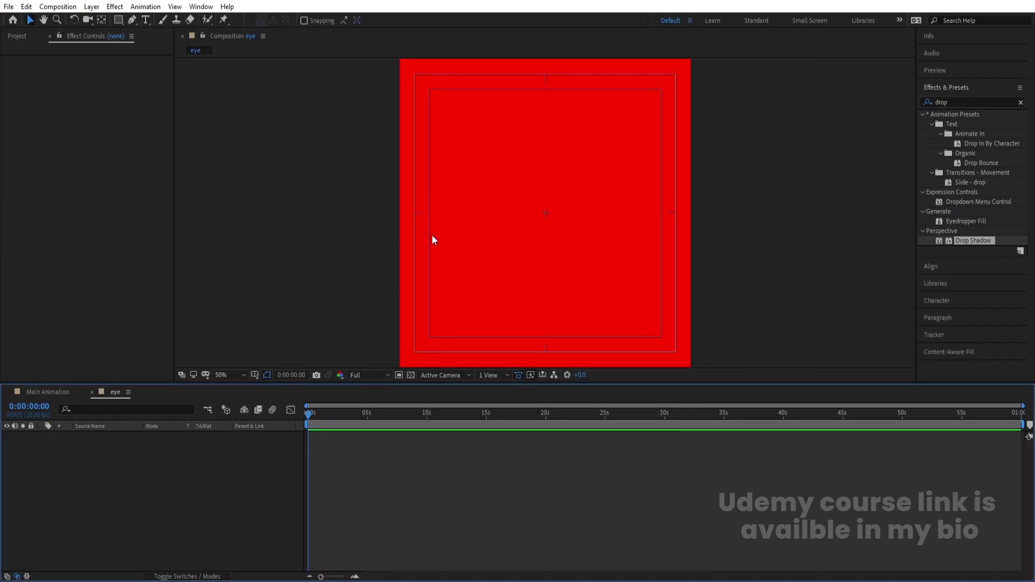
Add a full-frame ellipse to the eye composition with a white FFFFFF fill and no stroke.
{"action": "left_click_drag", "start_coordinate": [119, 21], "coordinate": [152, 41]}
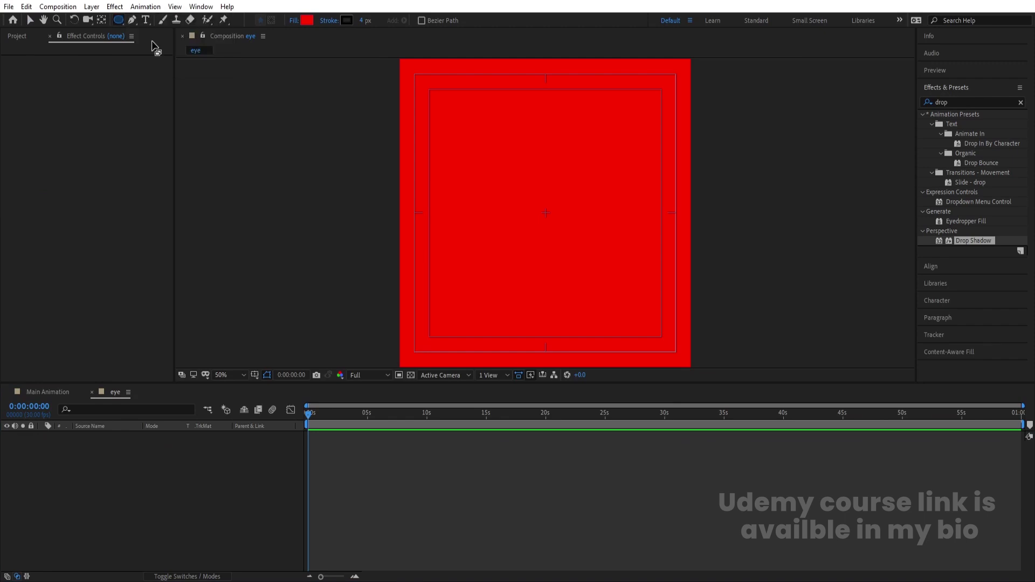
{"action": "left_click", "coordinate": [329, 21]}
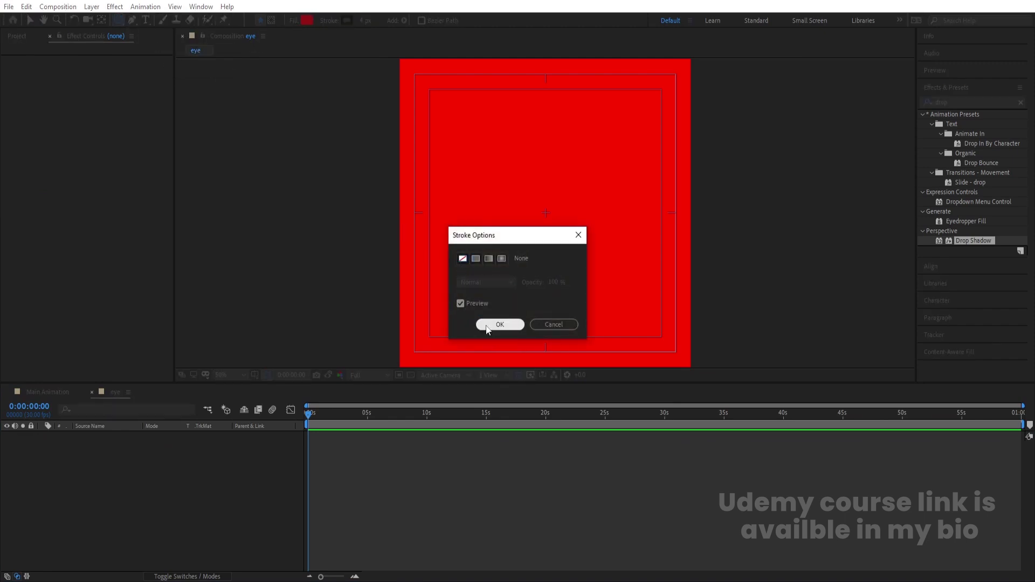
{"action": "left_click", "coordinate": [499, 325]}
{"action": "left_click", "coordinate": [306, 21]}
{"action": "type", "text": "FFFFFF"}
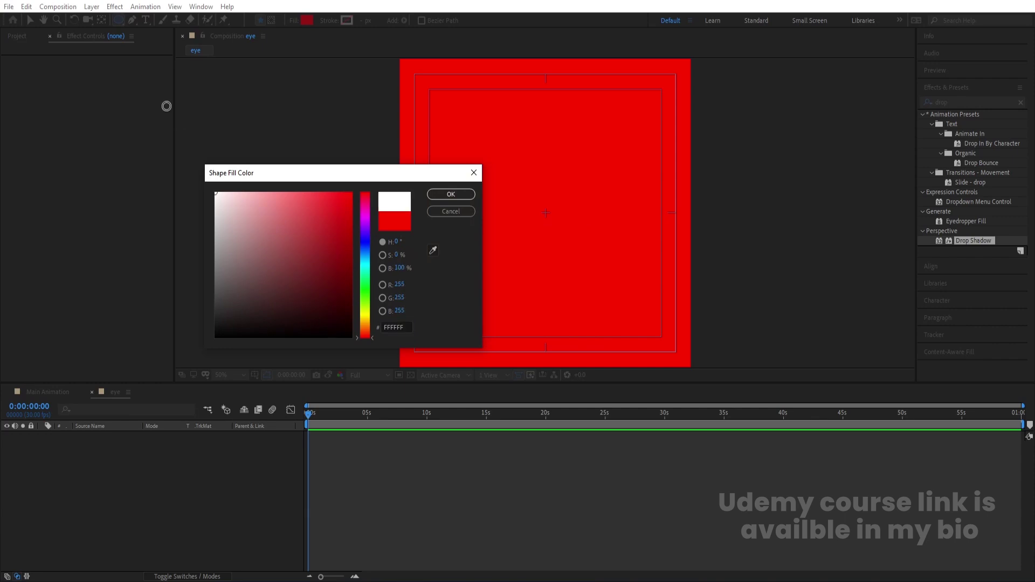
{"action": "key", "text": "Return"}
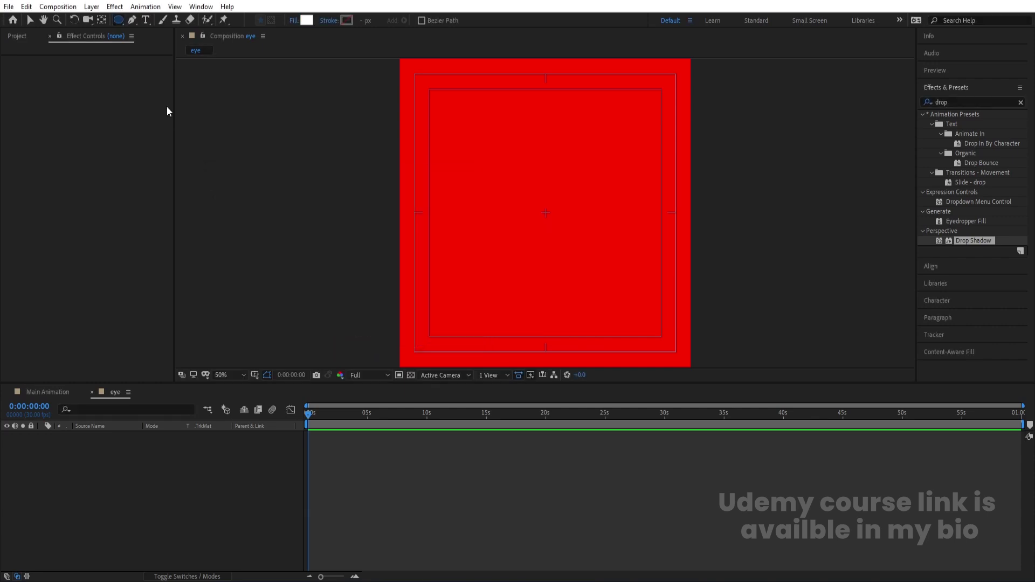
{"action": "double_click", "coordinate": [118, 20]}
{"action": "key", "text": "v"}
{"action": "left_click", "coordinate": [95, 511]}
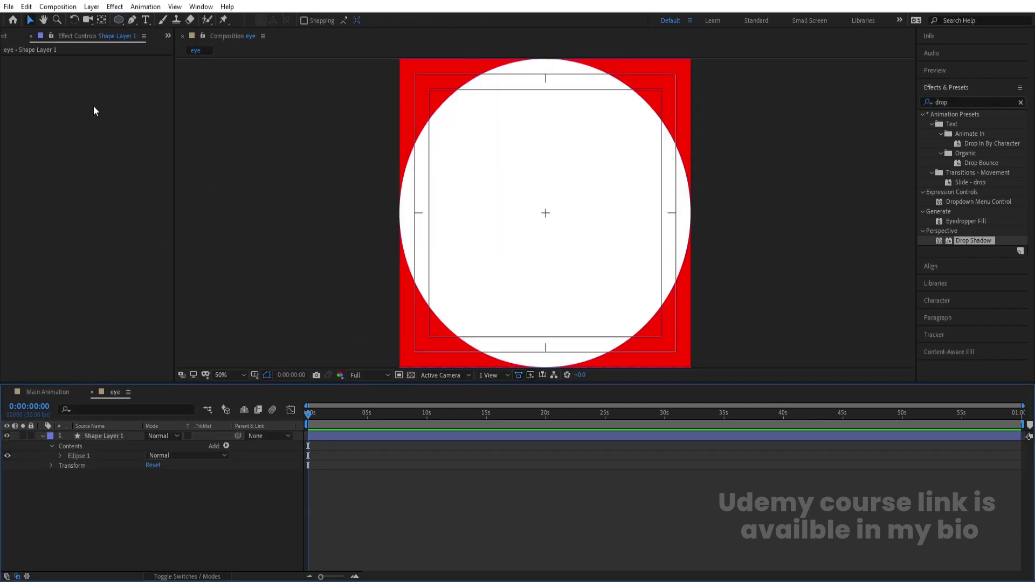
Add a full-frame rectangle with a dark red fill as a separate shape layer above the white ellipse.
{"action": "left_click", "coordinate": [118, 22]}
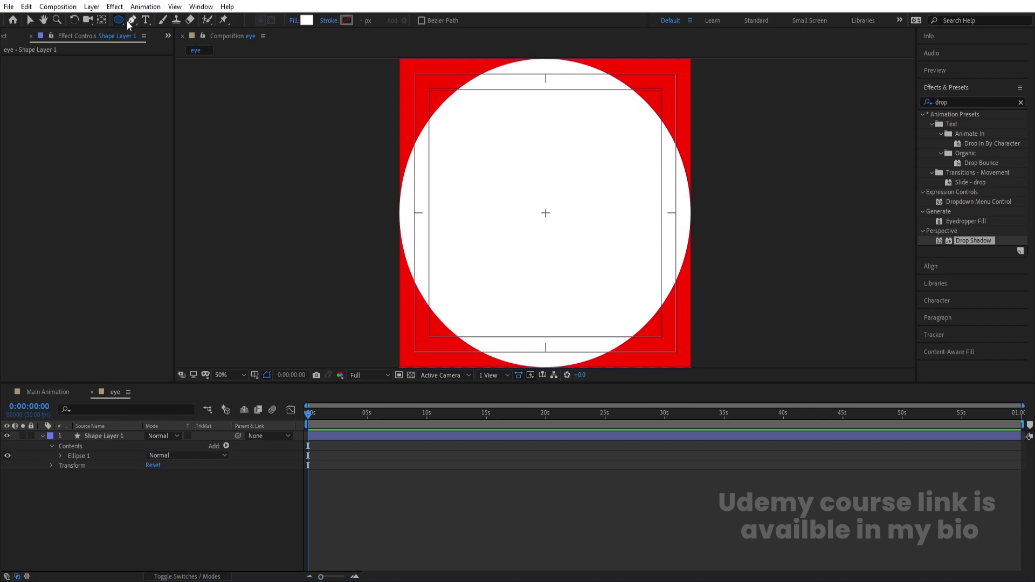
{"action": "left_click_drag", "start_coordinate": [121, 22], "coordinate": [139, 22]}
{"action": "left_click", "coordinate": [306, 21]}
{"action": "left_click", "coordinate": [353, 251]}
{"action": "left_click", "coordinate": [459, 194]}
{"action": "double_click", "coordinate": [118, 20]}
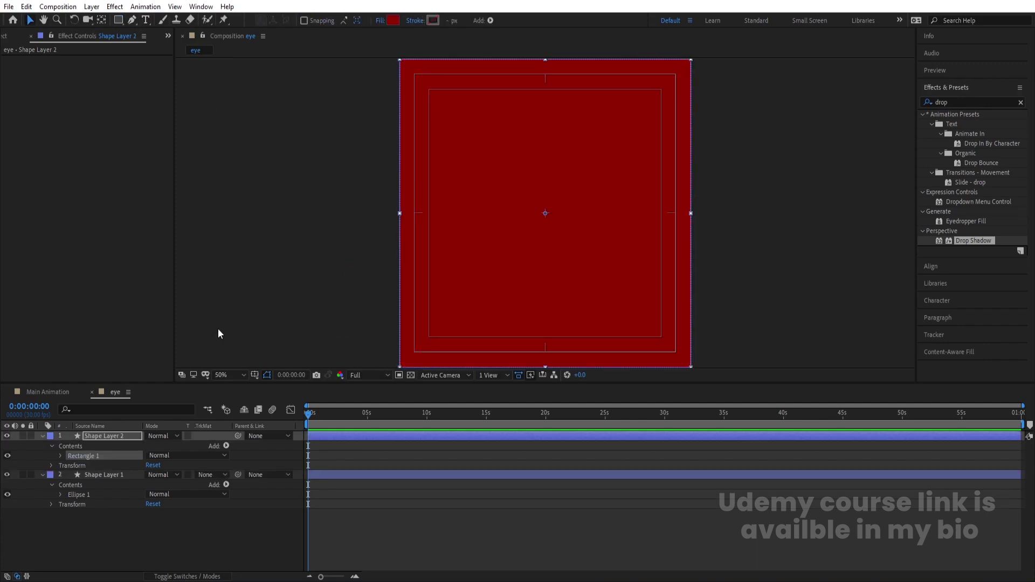
Move the dark red rectangle straight down until its upper edge crosses the centre of the composition.
{"action": "left_click", "coordinate": [115, 437]}
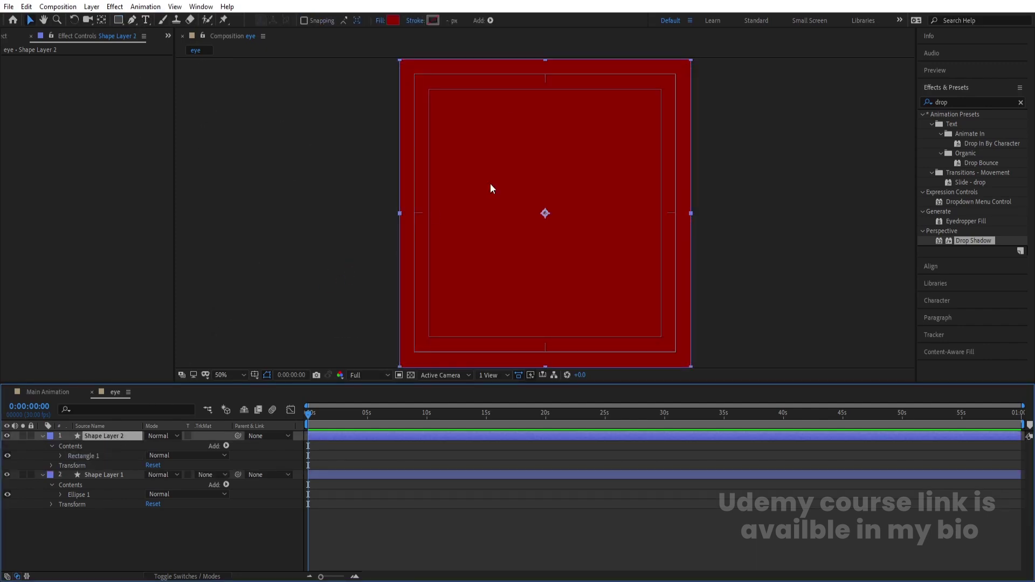
{"action": "left_click", "coordinate": [315, 450]}
{"action": "left_click", "coordinate": [316, 431]}
{"action": "left_click_drag", "start_coordinate": [602, 143], "coordinate": [659, 288]}
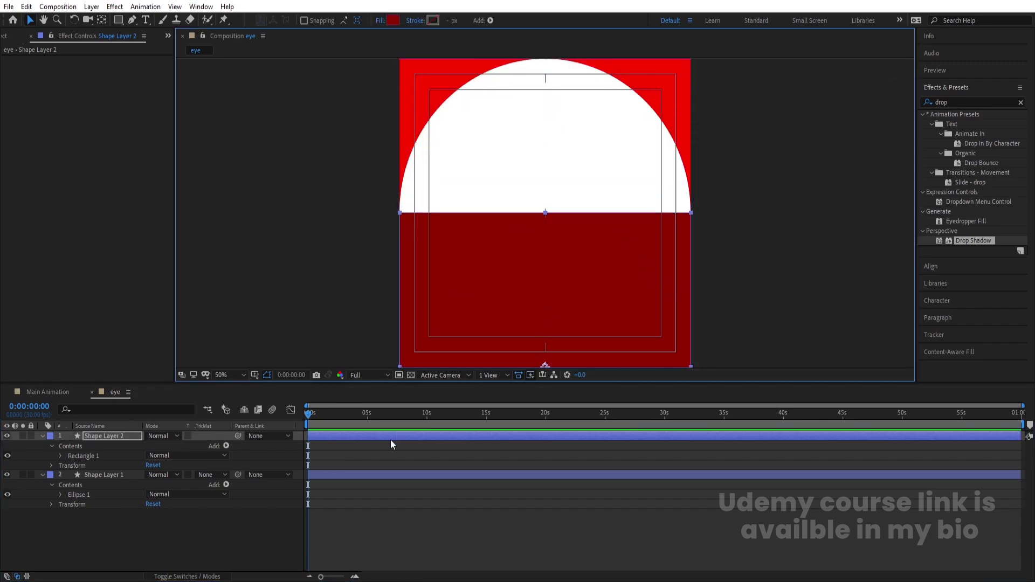
Collapse the layer properties and set Shape Layer 1's track matte to Alpha Matte using Shape Layer 2.
{"action": "left_click", "coordinate": [352, 459]}
{"action": "key", "text": "u"}
{"action": "left_click", "coordinate": [108, 446]}
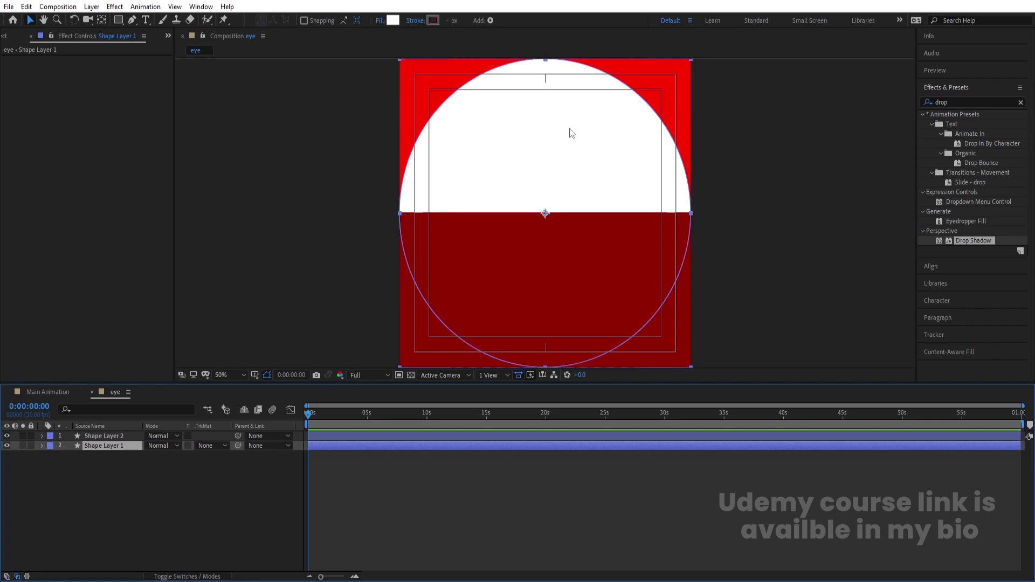
{"action": "left_click", "coordinate": [211, 446]}
{"action": "left_click", "coordinate": [254, 471]}
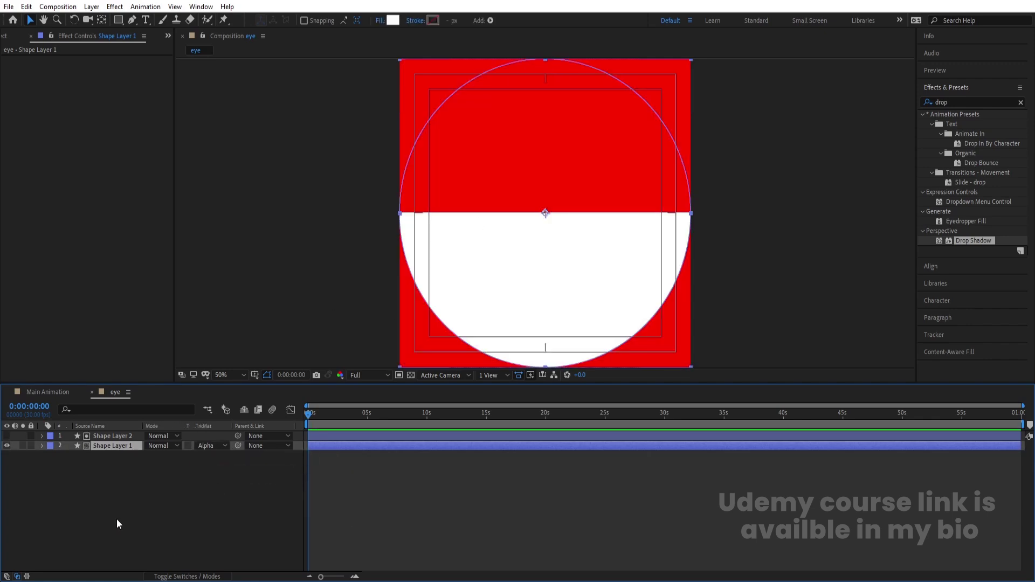
Duplicate both shape layers and set Shape Layer 3's track matte to Alpha Inverted Matte "Shape Layer 4".
{"action": "left_click_drag", "start_coordinate": [138, 499], "coordinate": [102, 431]}
{"action": "key", "text": "ctrl+d"}
{"action": "left_click", "coordinate": [126, 502]}
{"action": "left_click", "coordinate": [110, 446]}
{"action": "left_click", "coordinate": [208, 446]}
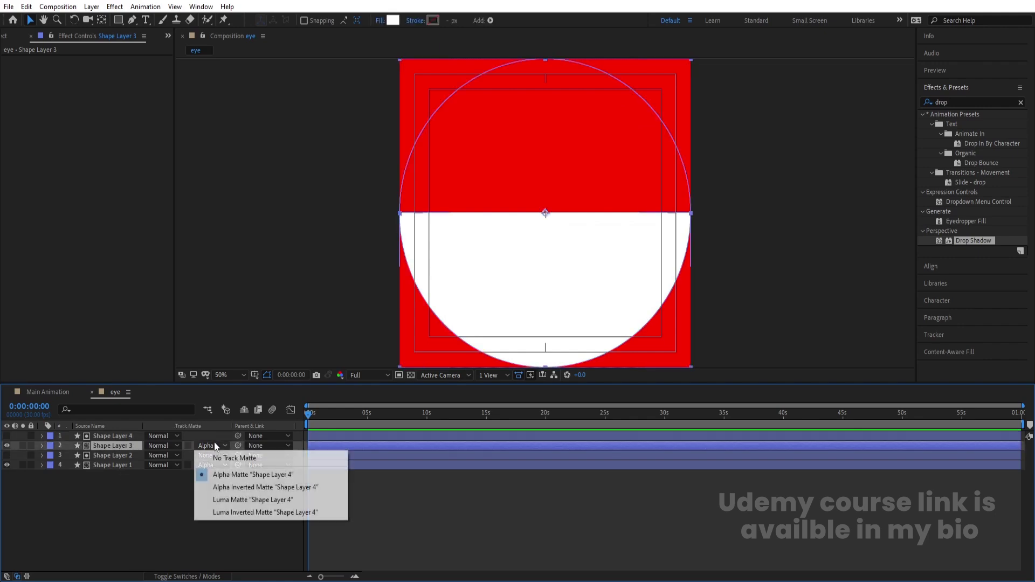
{"action": "left_click", "coordinate": [230, 487]}
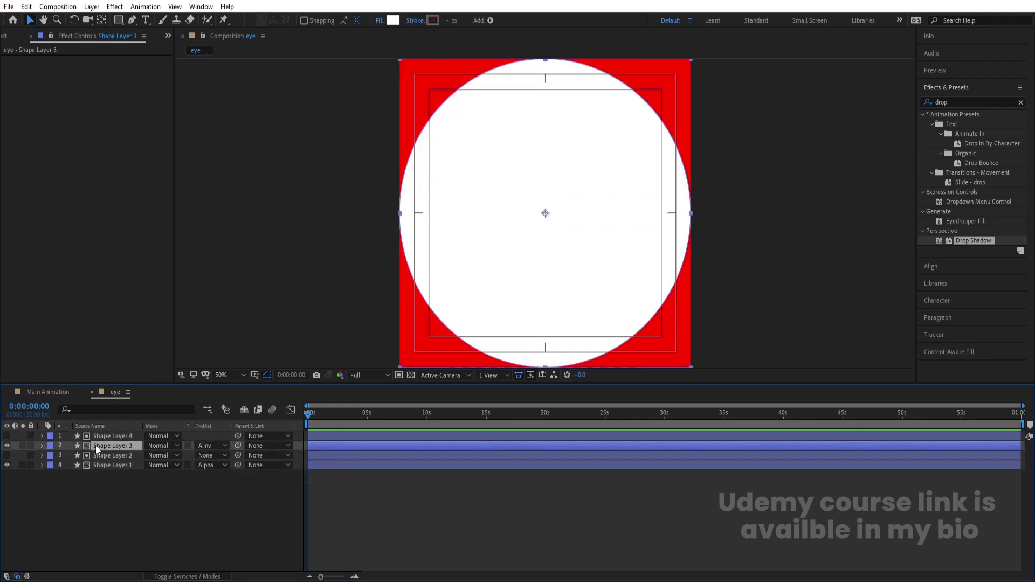
Move the Shape Layer 3 ellipse down and the Shape Layer 1 ellipse up to form a pointed eye outline.
{"action": "left_click_drag", "start_coordinate": [593, 129], "coordinate": [599, 203]}
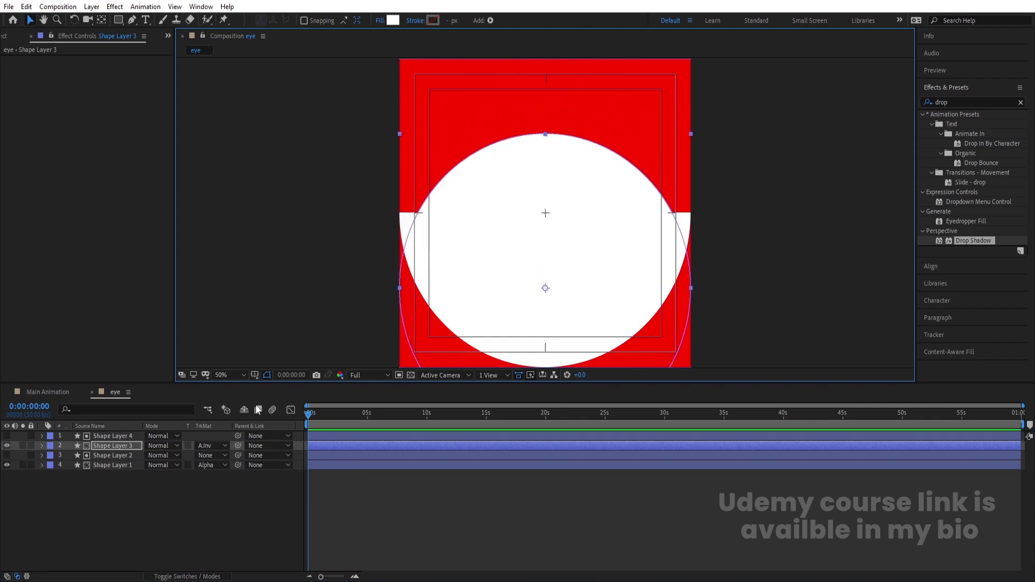
{"action": "left_click", "coordinate": [125, 466]}
{"action": "left_click_drag", "start_coordinate": [511, 283], "coordinate": [526, 210]}
{"action": "left_click", "coordinate": [106, 539]}
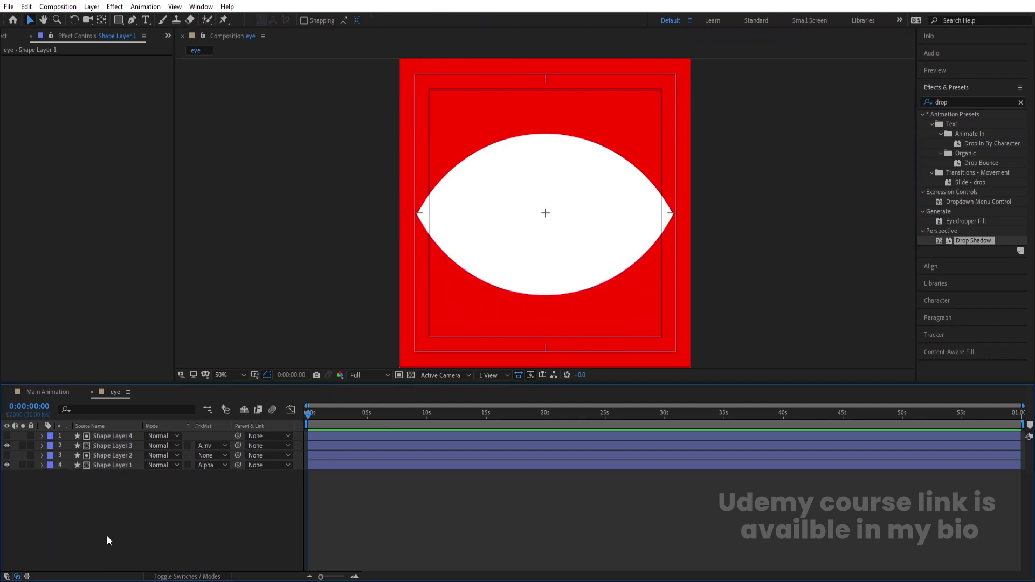
Add a black 000000 ellipse on a new shape layer and scale it to 40% at the centre of the eye.
{"action": "left_click_drag", "start_coordinate": [121, 19], "coordinate": [150, 41]}
{"action": "left_click", "coordinate": [310, 20]}
{"action": "left_click", "coordinate": [213, 351]}
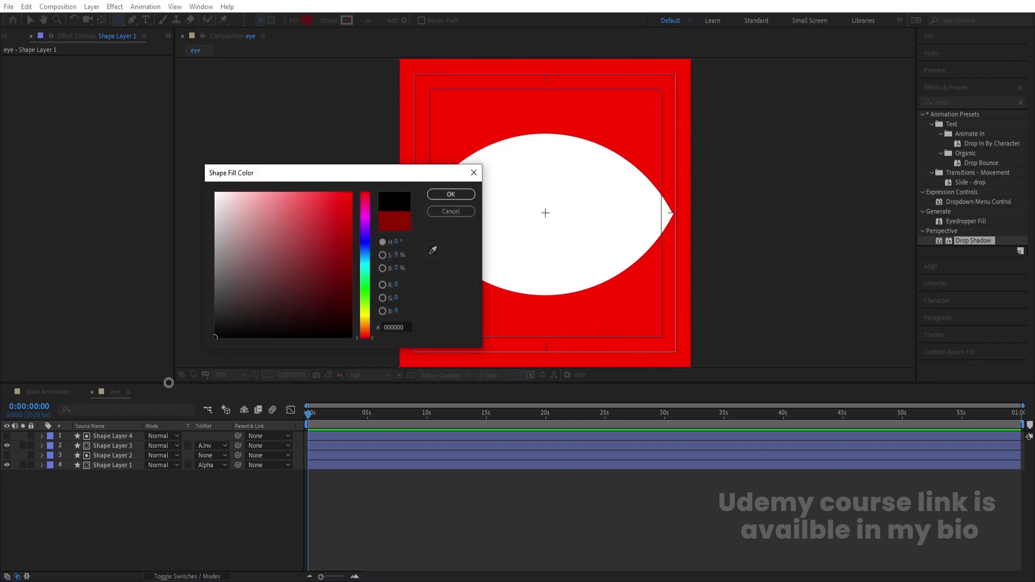
{"action": "key", "text": "Return"}
{"action": "double_click", "coordinate": [119, 21]}
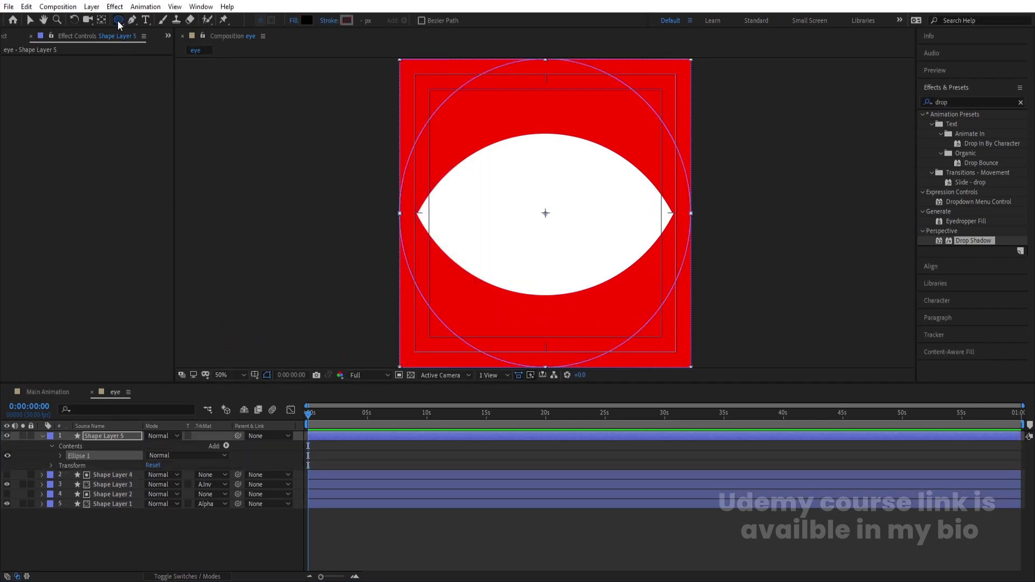
{"action": "key", "text": "s"}
{"action": "left_click_drag", "start_coordinate": [168, 446], "coordinate": [125, 437]}
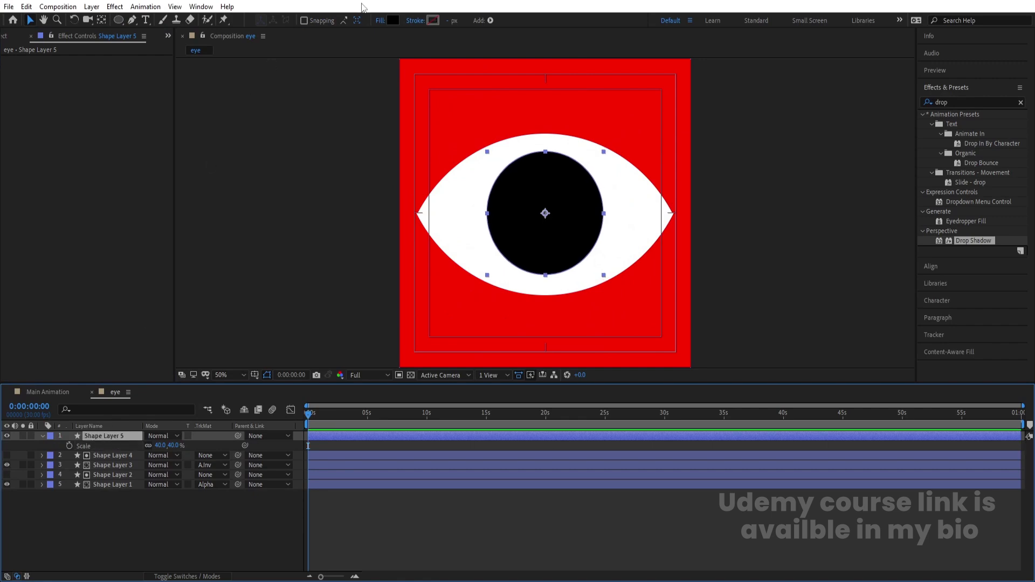
Duplicate the black circle layer, scale the copy to 29%, and give it a dark grey fill.
{"action": "key", "text": "ctrl+d"}
{"action": "left_click_drag", "start_coordinate": [160, 445], "coordinate": [155, 446]}
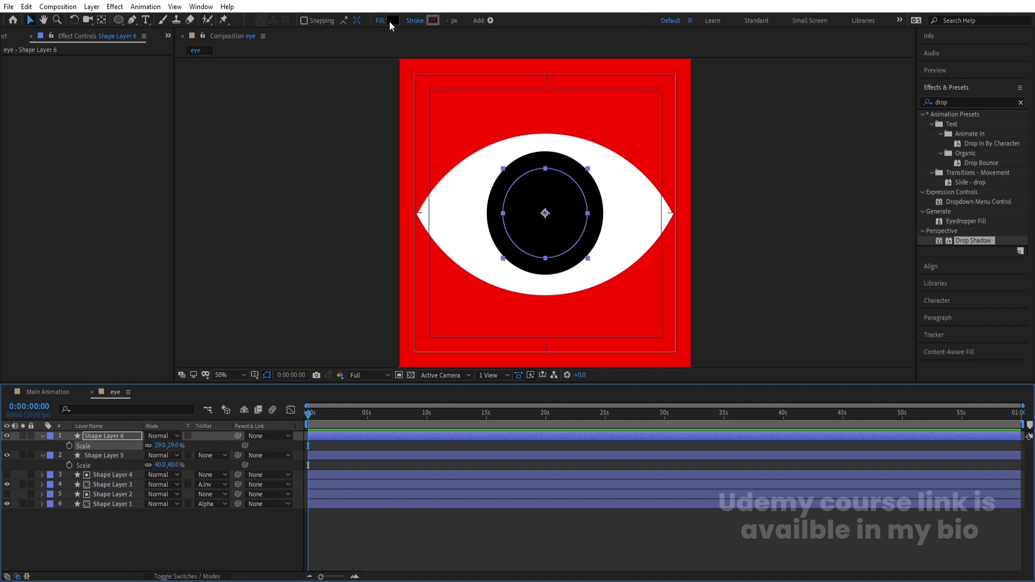
{"action": "left_click", "coordinate": [393, 20]}
{"action": "left_click_drag", "start_coordinate": [294, 284], "coordinate": [205, 301]}
{"action": "left_click", "coordinate": [453, 192]}
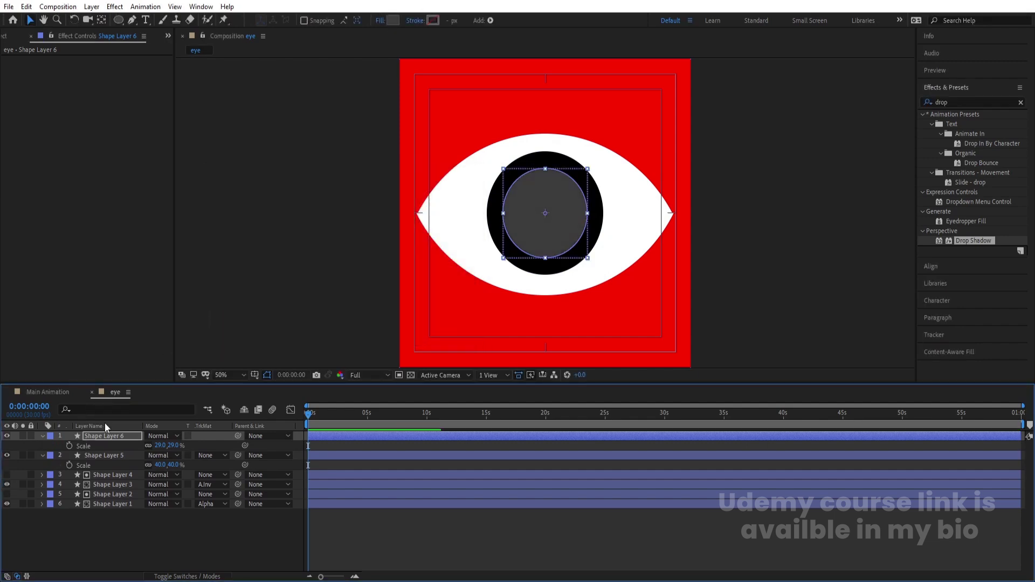
Duplicate the grey circle layer, scale the copy to 14%, and fill it black for the pupil.
{"action": "left_click", "coordinate": [97, 440]}
{"action": "key", "text": "ctrl+d"}
{"action": "left_click_drag", "start_coordinate": [164, 448], "coordinate": [141, 448]}
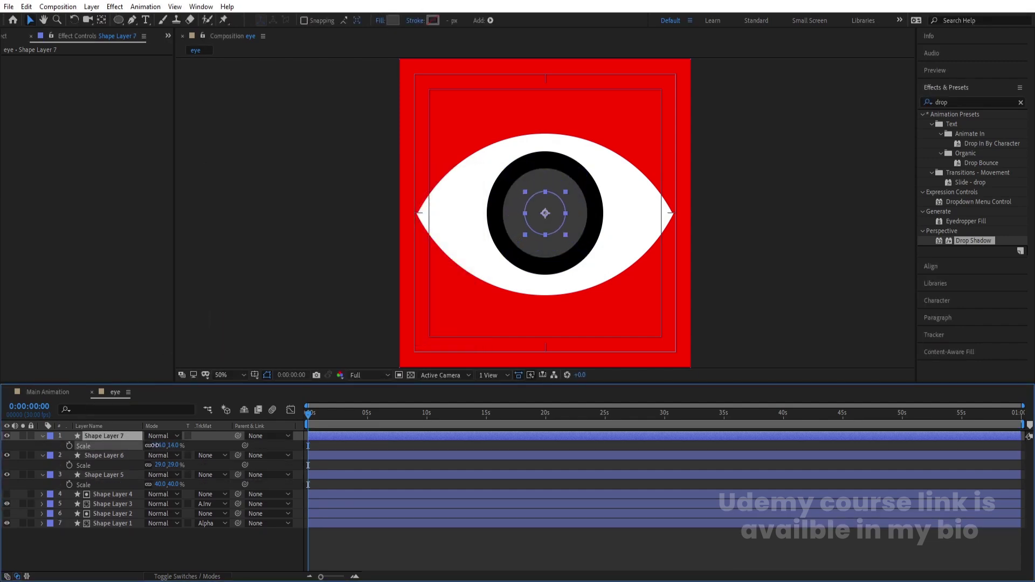
{"action": "left_click", "coordinate": [390, 22]}
{"action": "left_click", "coordinate": [226, 340]}
{"action": "left_click", "coordinate": [453, 191]}
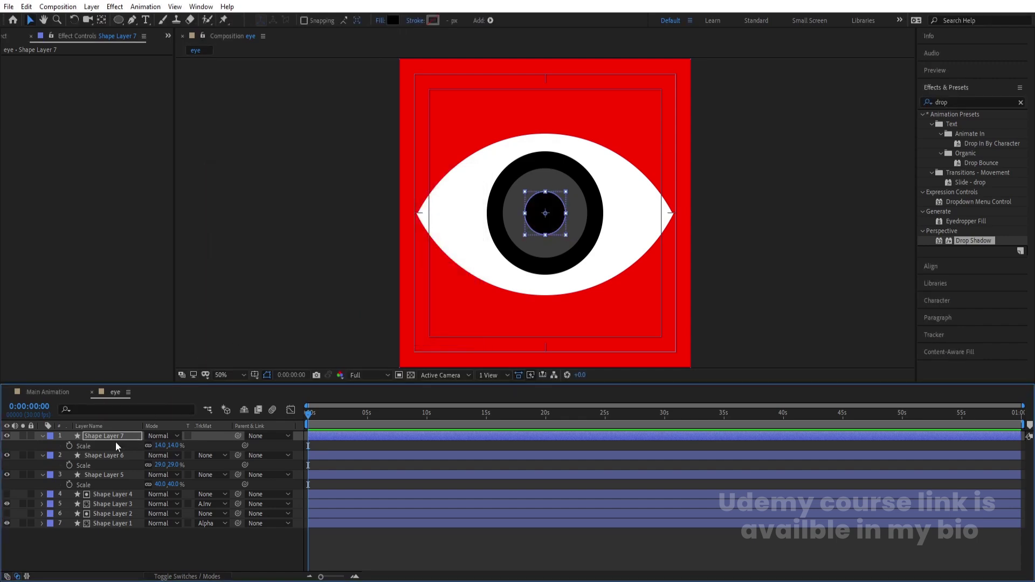
Duplicate the black pupil circle layer, scale the copy to 6%, and fill it white.
{"action": "key", "text": "ctrl+d"}
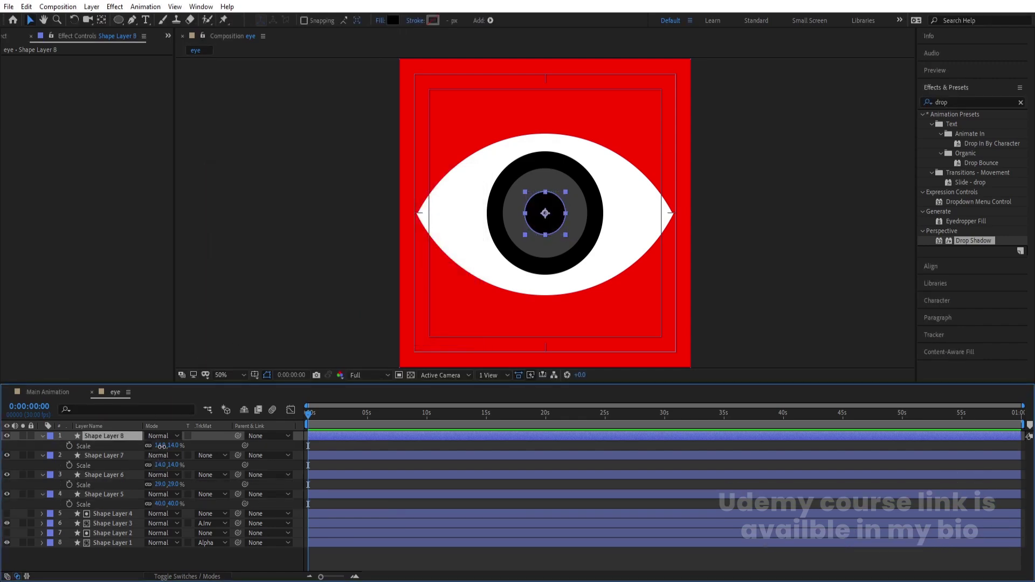
{"action": "left_click_drag", "start_coordinate": [162, 447], "coordinate": [147, 447]}
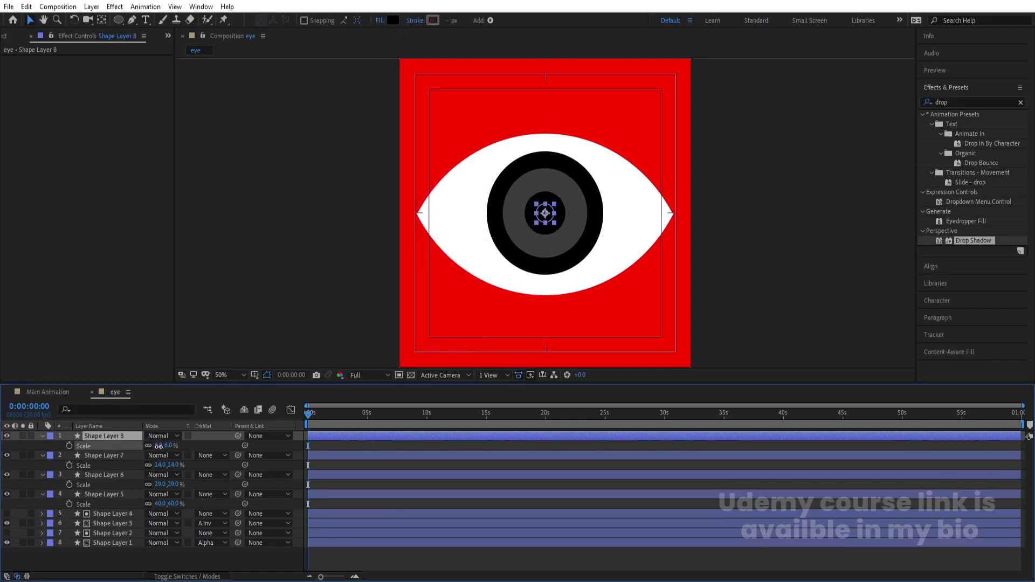
{"action": "left_click", "coordinate": [393, 21]}
{"action": "left_click", "coordinate": [216, 193]}
{"action": "left_click", "coordinate": [454, 193]}
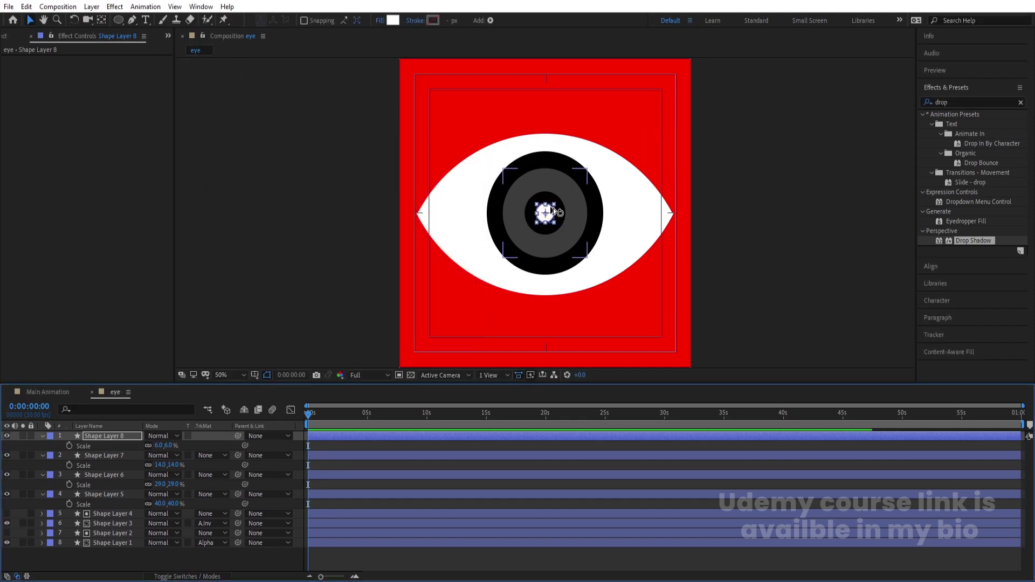
Move the small white circle to the upper-right part of the iris as a highlight and collapse the layers' Scale properties.
{"action": "scroll", "coordinate": [554, 212], "scroll_direction": "up", "scroll_amount": 2}
{"action": "left_click_drag", "start_coordinate": [555, 268], "coordinate": [606, 208]}
{"action": "left_click", "coordinate": [325, 445]}
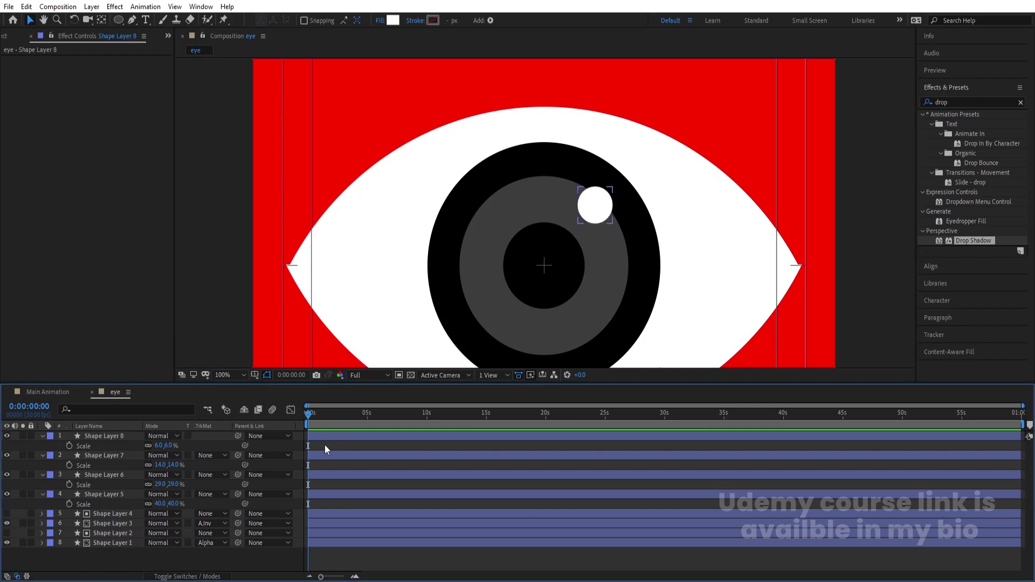
{"action": "key", "text": "u"}
Add a null object to the eye composition and parent all eight shape layers to it.
{"action": "left_click", "coordinate": [231, 374]}
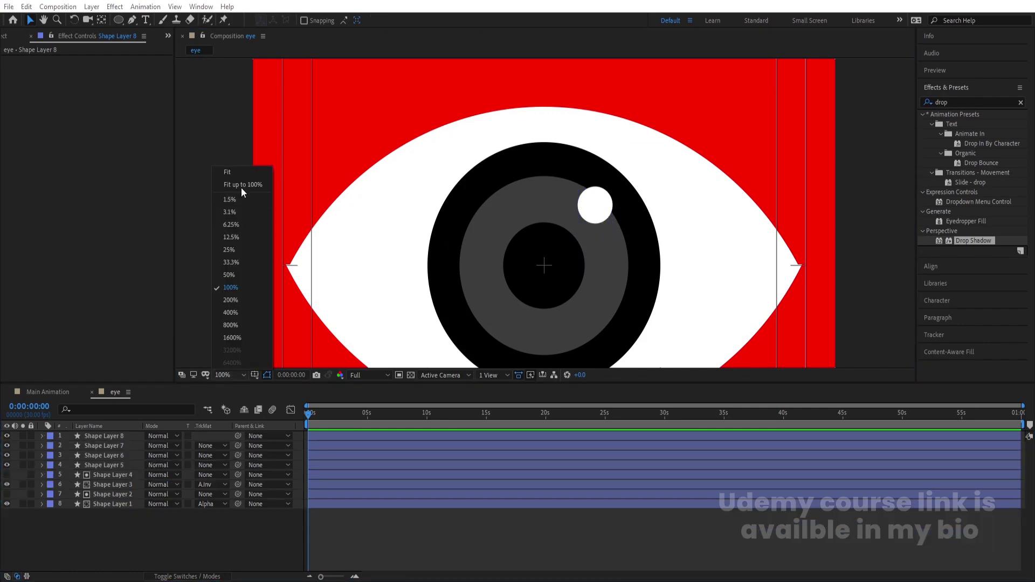
{"action": "left_click", "coordinate": [234, 171]}
{"action": "right_click", "coordinate": [138, 384]}
{"action": "mouse_move", "coordinate": [174, 389]}
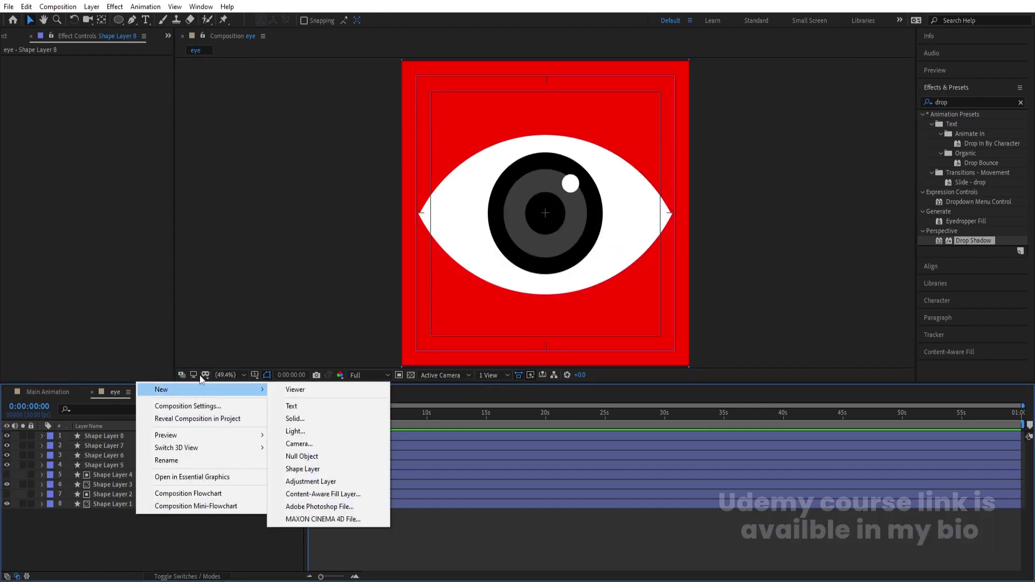
{"action": "left_click", "coordinate": [333, 461]}
{"action": "left_click", "coordinate": [122, 449]}
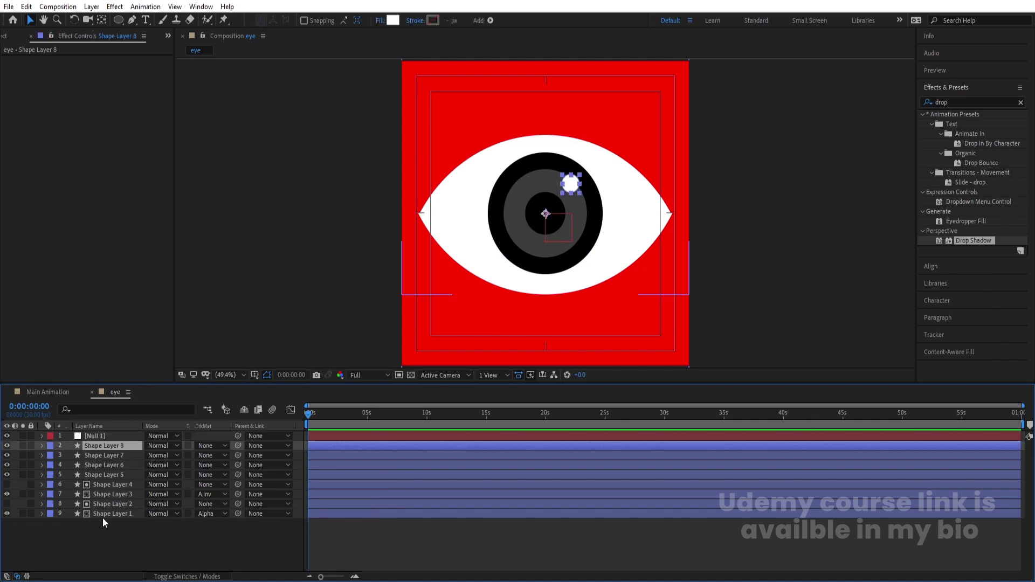
{"action": "left_click", "coordinate": [102, 516], "text": "shift"}
{"action": "left_click_drag", "start_coordinate": [239, 446], "coordinate": [168, 446]}
Enlarge the whole eye by scaling Null 1 to 115%, and delete the null.
{"action": "left_click", "coordinate": [111, 530]}
{"action": "left_click", "coordinate": [104, 435]}
{"action": "key", "text": "s"}
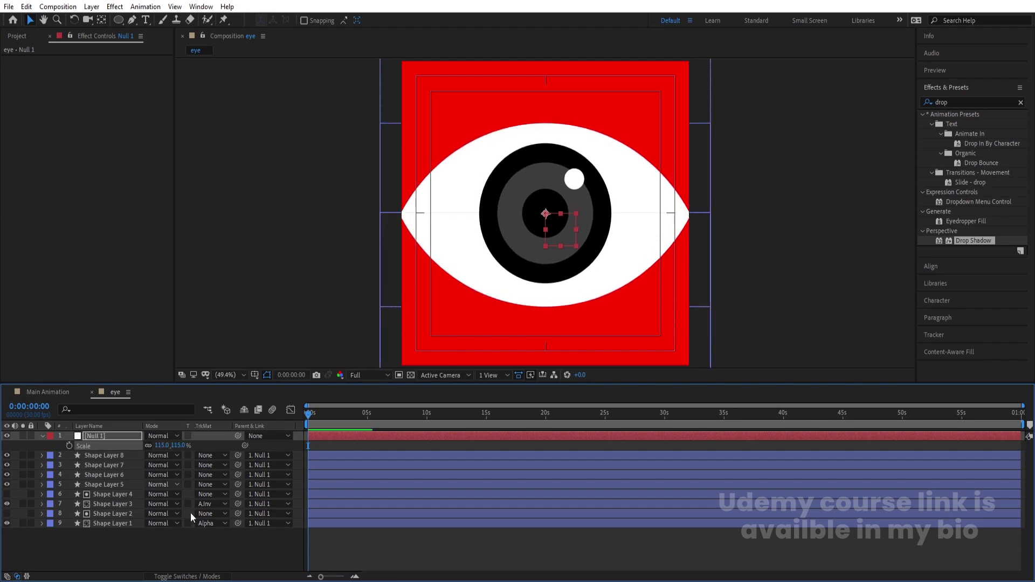
{"action": "left_click", "coordinate": [151, 542]}
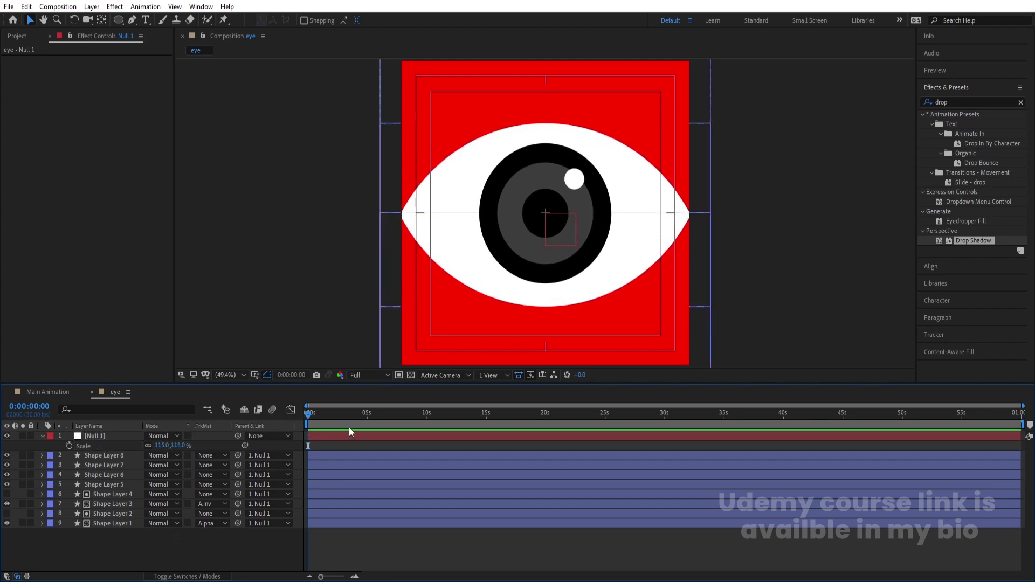
{"action": "key", "text": "s"}
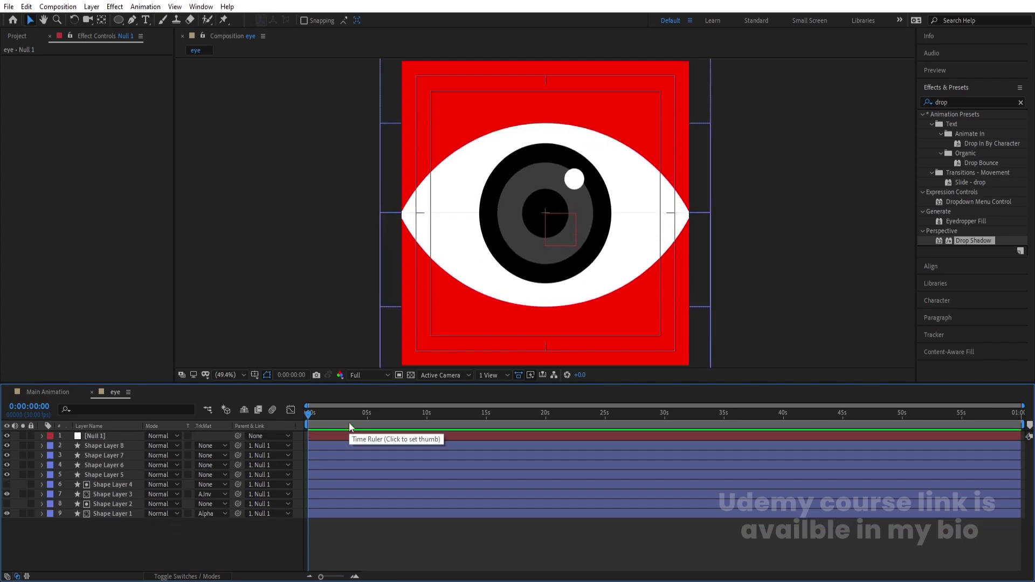
{"action": "left_click", "coordinate": [99, 438]}
{"action": "key", "text": "Delete"}
Pre-compose Shape Layers 1 to 4 into a new composition named BG EYE.
{"action": "left_click", "coordinate": [100, 475]}
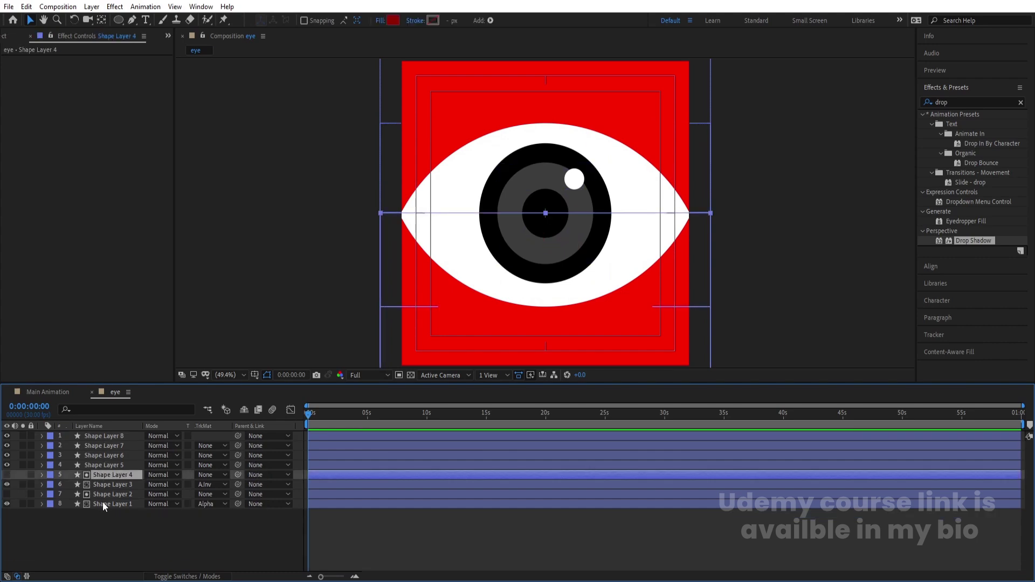
{"action": "left_click", "coordinate": [102, 504], "text": "shift"}
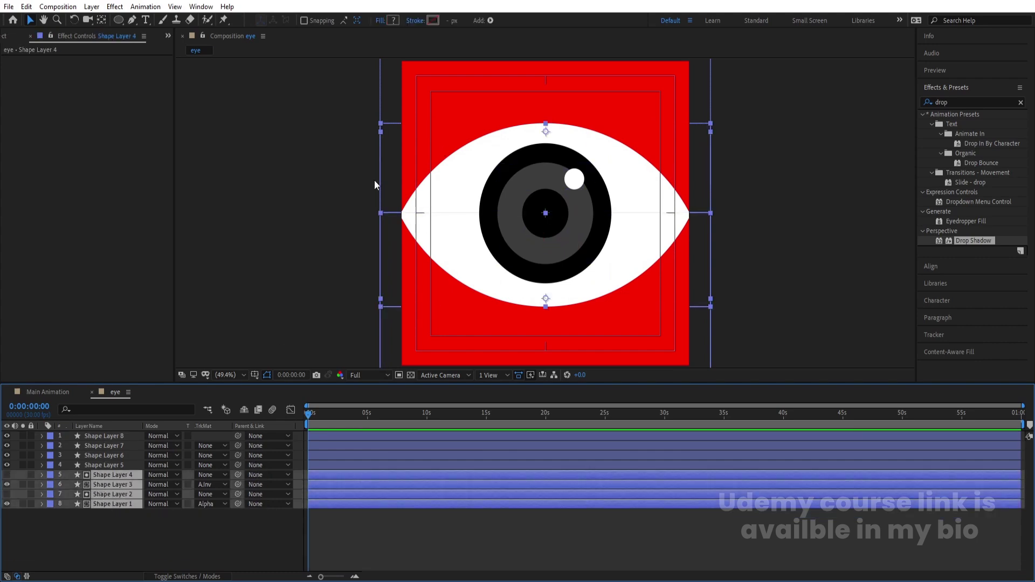
{"action": "key", "text": "ctrl+shift+c"}
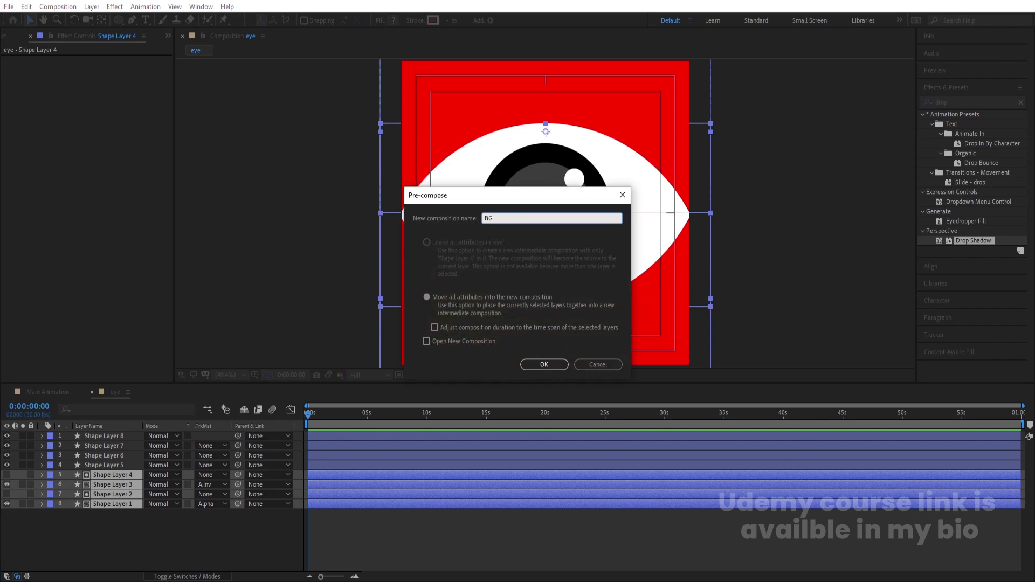
{"action": "type", "text": "BG EYE"}
{"action": "key", "text": "Return"}
Add Scale keyframes of 100% on the BG EYE layer at 0:00 and 1:00.
{"action": "key", "text": "s"}
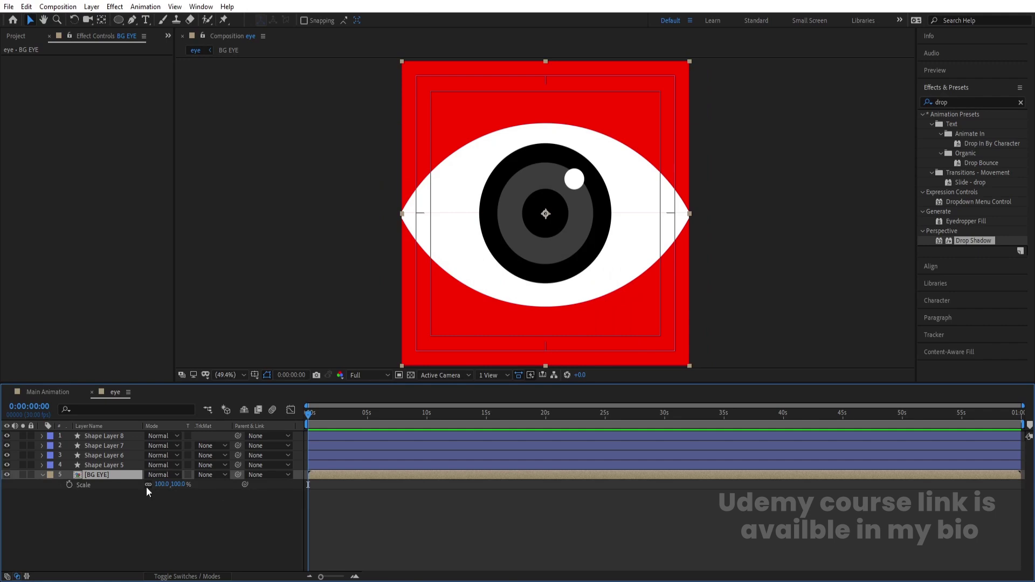
{"action": "left_click", "coordinate": [68, 485]}
{"action": "key", "text": "equal"}
{"action": "key", "text": "equal"}
{"action": "key", "text": "equal"}
{"action": "left_click", "coordinate": [403, 417]}
{"action": "left_click", "coordinate": [14, 485]}
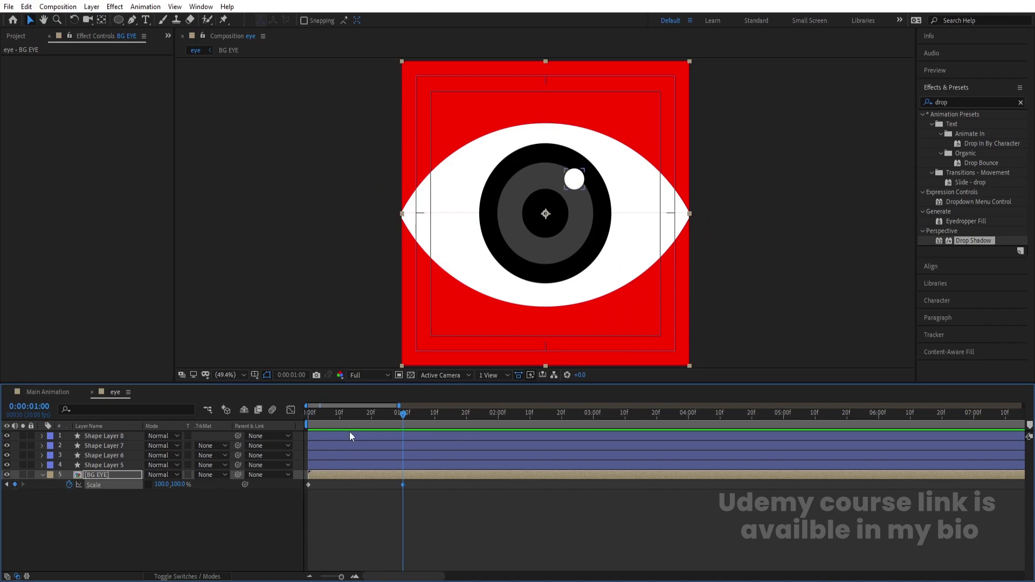
Set the BG EYE layer's vertical scale to 0% at frame 14 and apply Easy Ease to its Scale keyframes.
{"action": "left_click", "coordinate": [353, 416]}
{"action": "left_click", "coordinate": [177, 484]}
{"action": "type", "text": "0"}
{"action": "key", "text": "Return"}
{"action": "key", "text": "F9"}
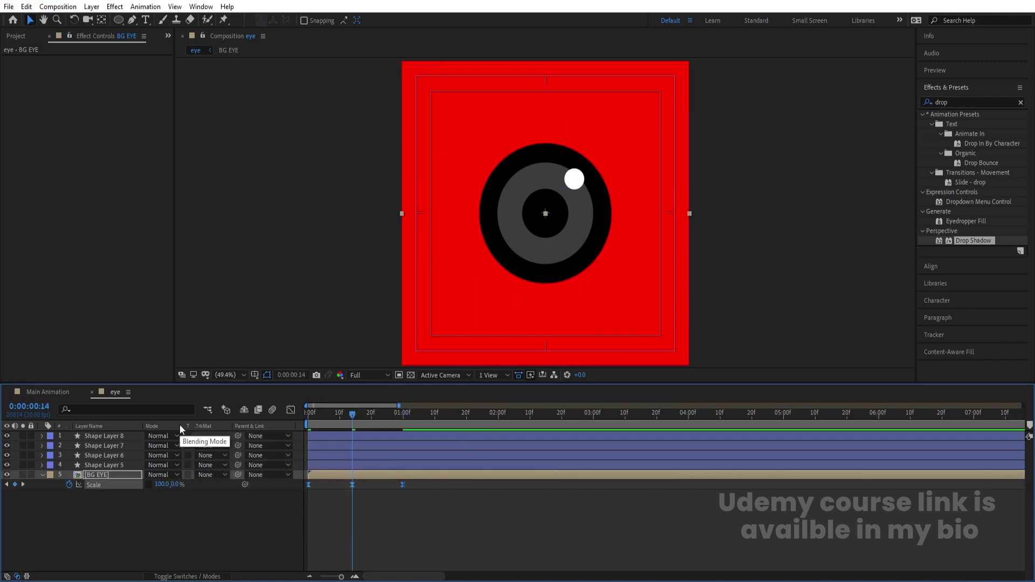
Speed up the blink by moving the closed-eye Scale keyframe to about frame 10 and the last one to about frame 20.
{"action": "key", "text": "space"}
{"action": "key", "text": "space"}
{"action": "left_click_drag", "start_coordinate": [403, 485], "coordinate": [375, 484]}
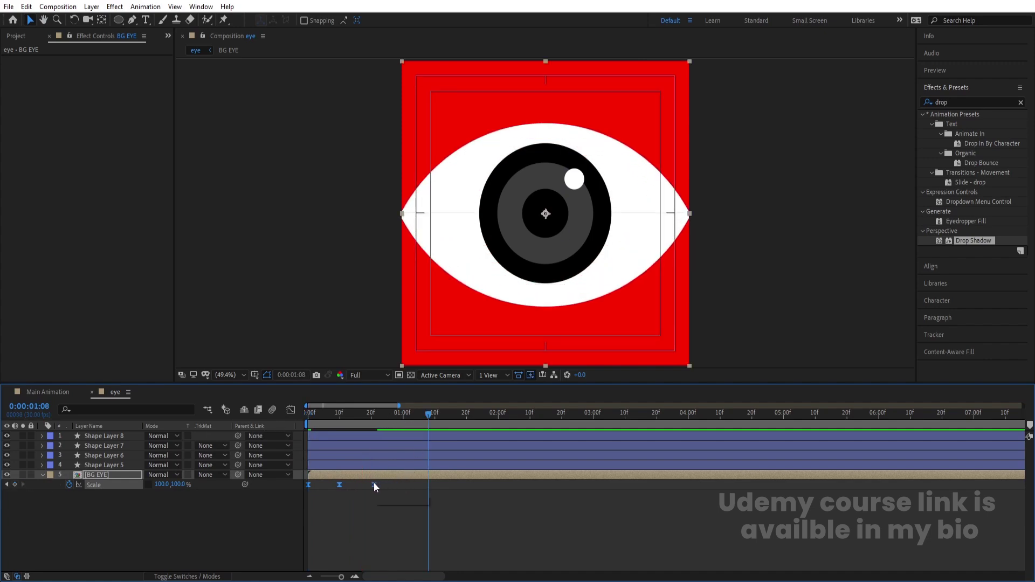
{"action": "key", "text": "Home"}
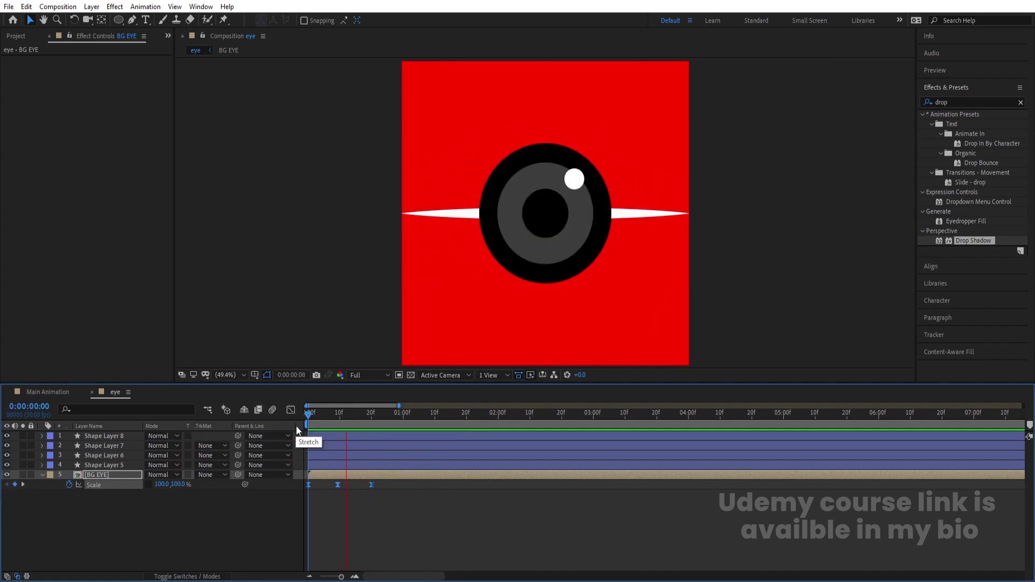
{"action": "key", "text": "space"}
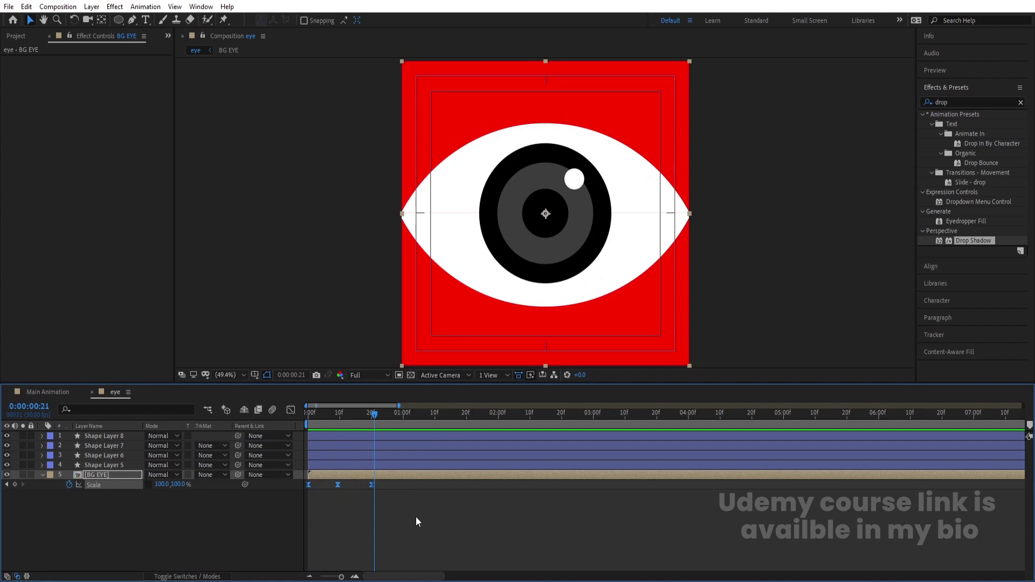
Paste a copy of the three blink Scale keyframes at 2:00 and add another Scale keyframe at 4:00.
{"action": "key", "text": "space"}
{"action": "left_click", "coordinate": [499, 416]}
{"action": "left_click_drag", "start_coordinate": [419, 519], "coordinate": [302, 483]}
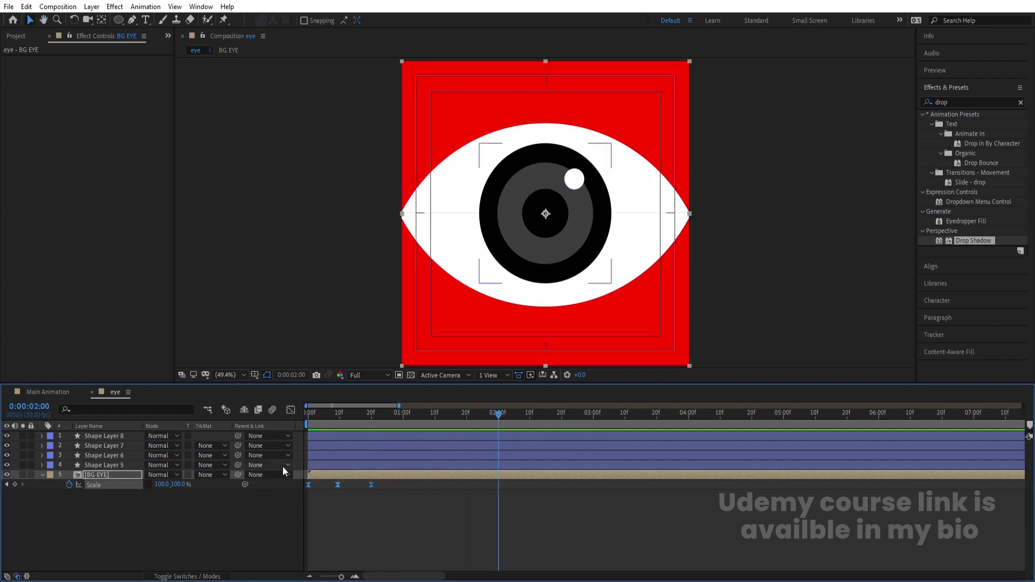
{"action": "key", "text": "ctrl+c"}
{"action": "key", "text": "ctrl+v"}
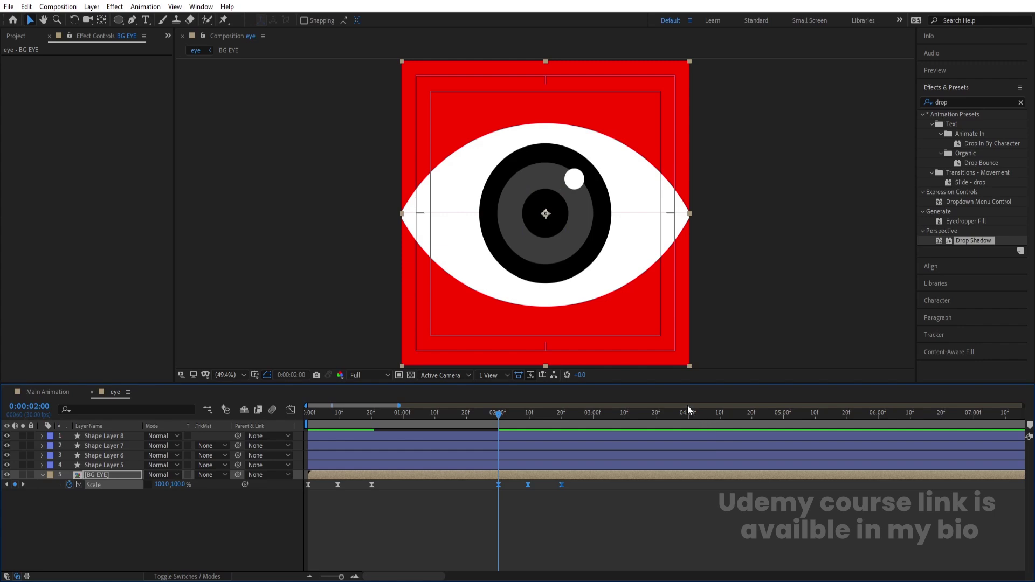
{"action": "left_click", "coordinate": [687, 411]}
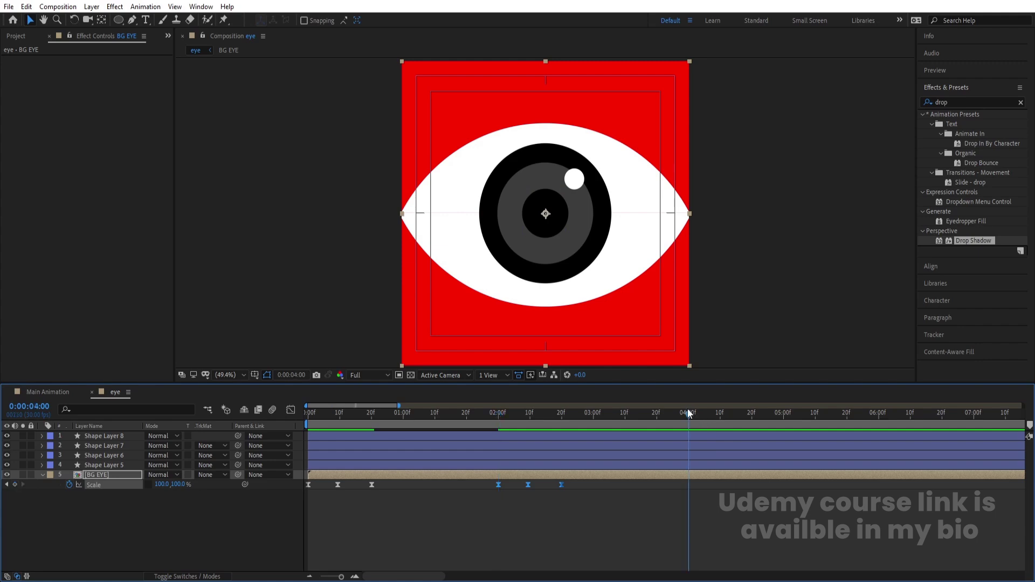
{"action": "left_click", "coordinate": [15, 484]}
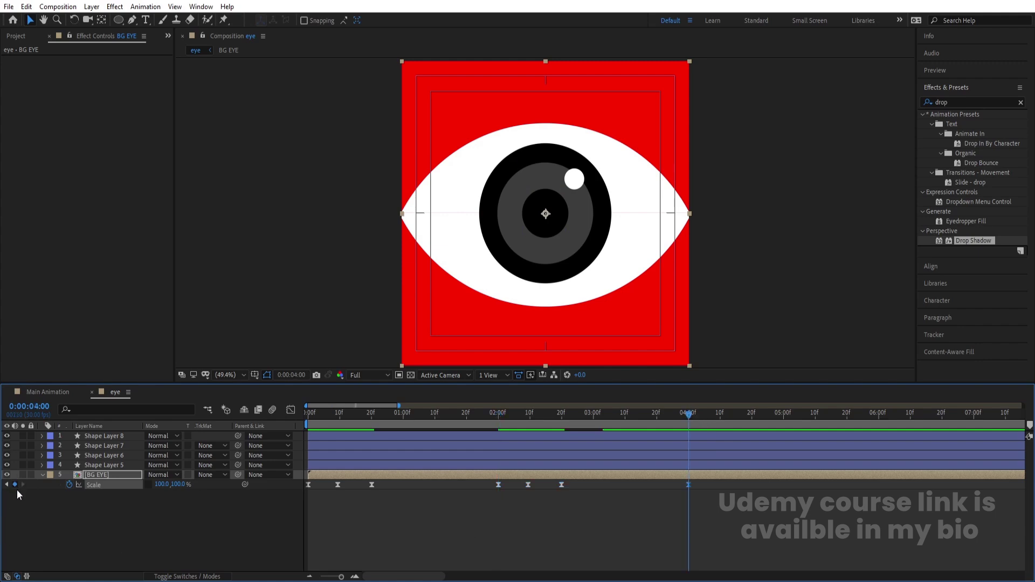
Add a loopOut() expression to the BG EYE layer's Scale and preview the repeating blink.
{"action": "left_click", "coordinate": [69, 485], "text": "alt"}
{"action": "type", "text": "lopp"}
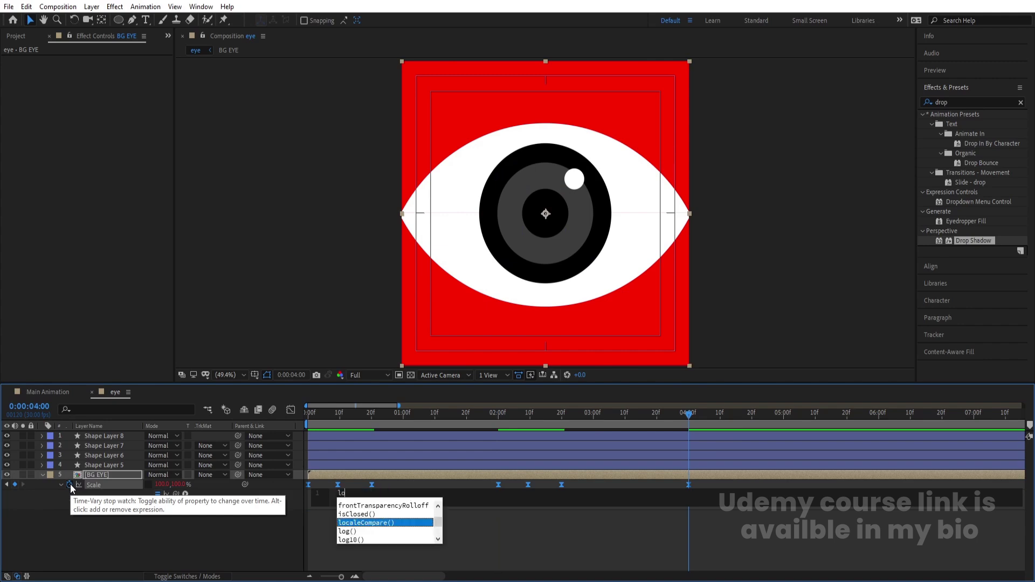
{"action": "key", "text": "BackSpace"}
{"action": "key", "text": "BackSpace"}
{"action": "type", "text": "op"}
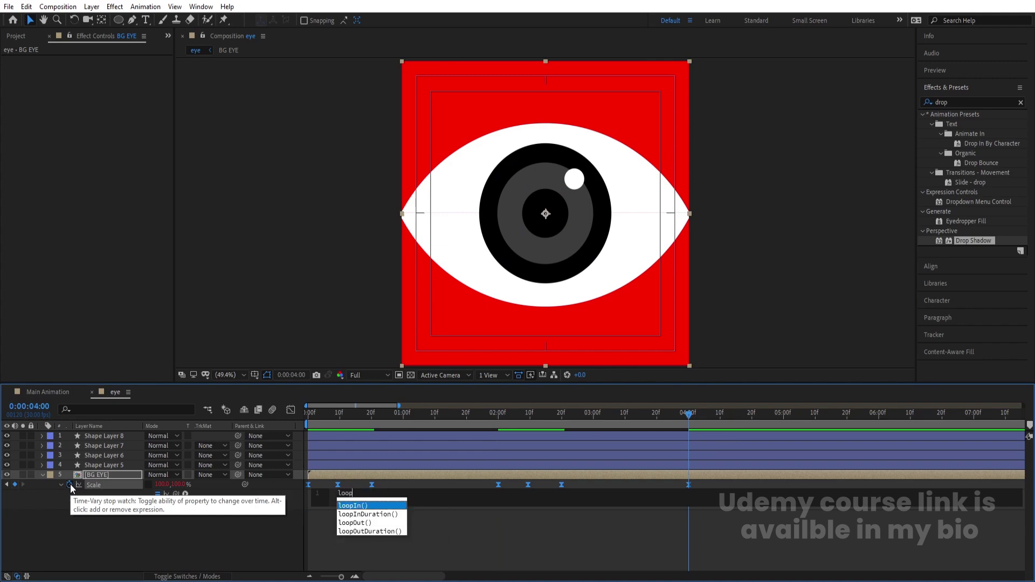
{"action": "key", "text": "Down"}
{"action": "key", "text": "Return"}
{"action": "left_click", "coordinate": [157, 536]}
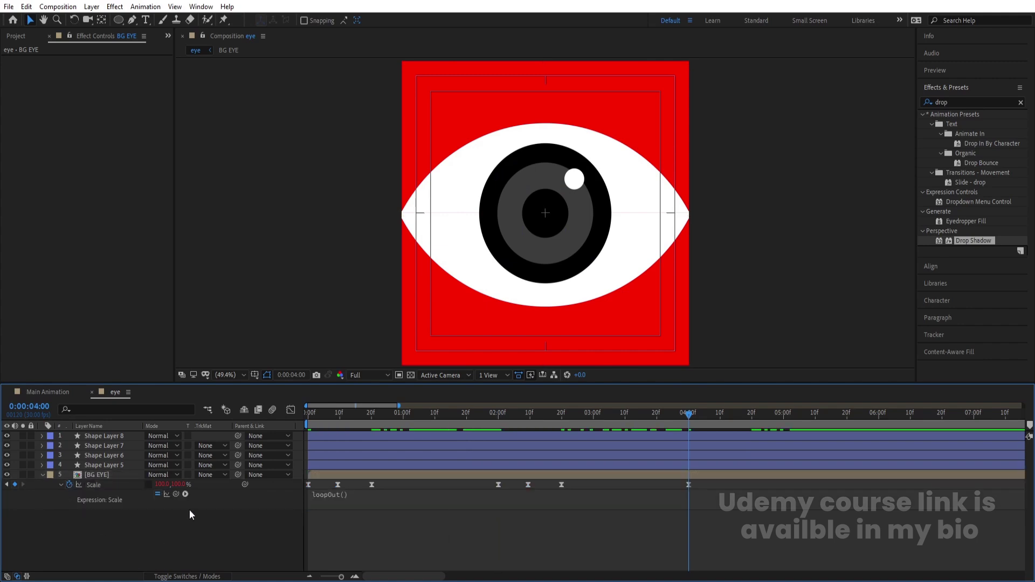
{"action": "key", "text": "space"}
{"action": "left_click_drag", "start_coordinate": [347, 412], "coordinate": [190, 418]}
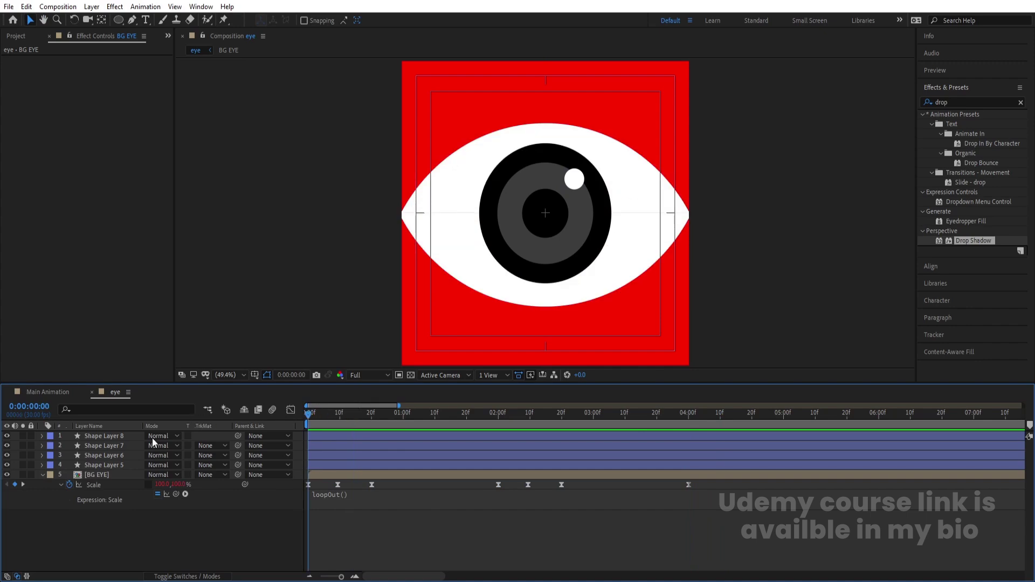
Pre-compose the four circle layers, Shape Layers 5 to 8, into a composition named Pupil.
{"action": "left_click", "coordinate": [105, 467]}
{"action": "left_click", "coordinate": [106, 435], "text": "shift"}
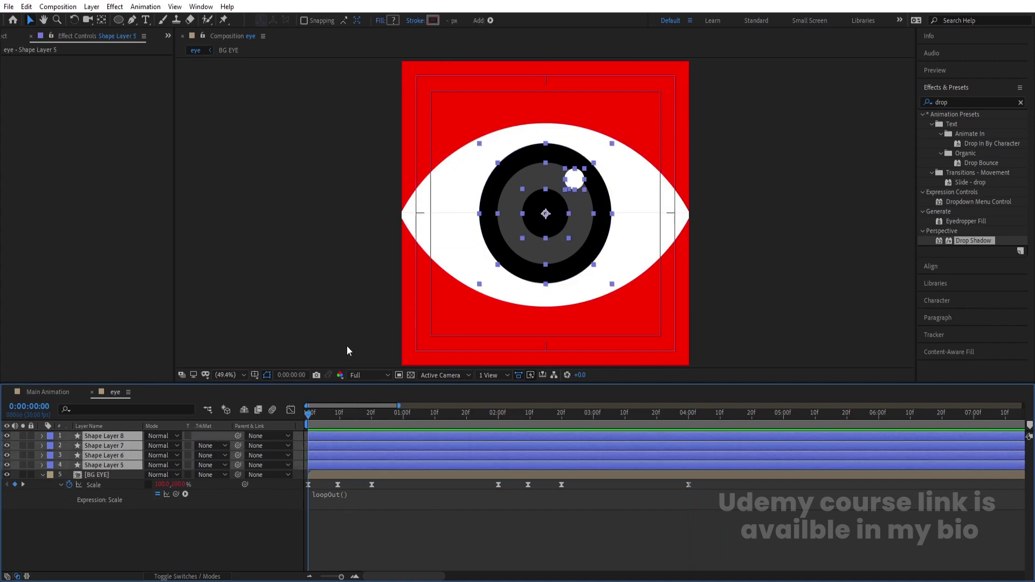
{"action": "key", "text": "ctrl+shift+c"}
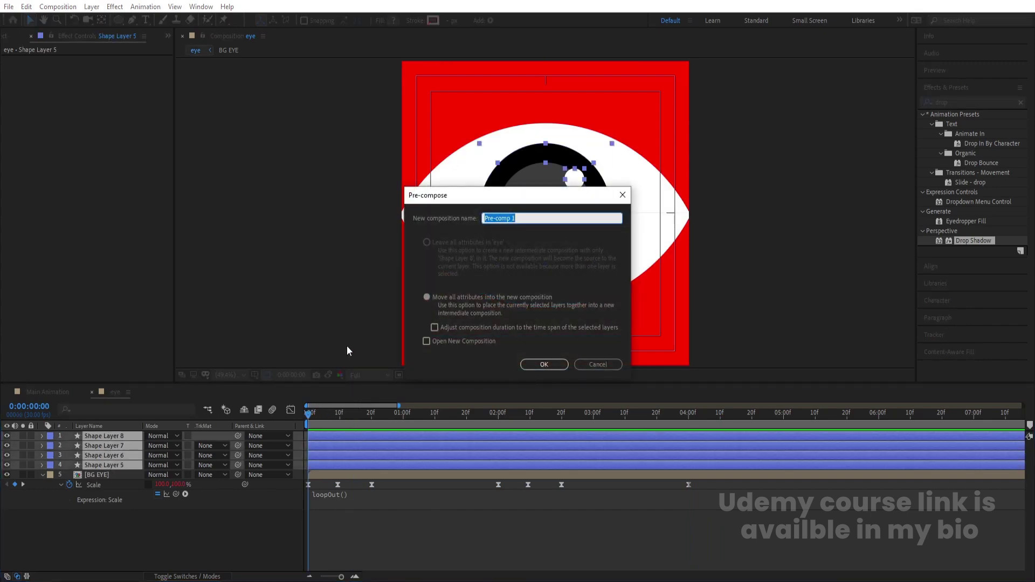
{"action": "key", "text": "Return"}
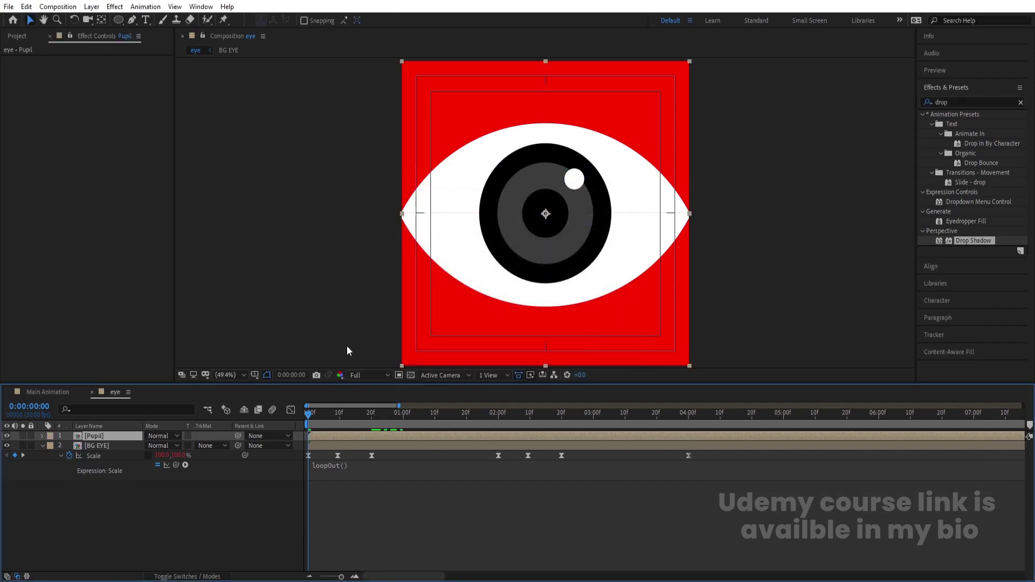
Duplicate BG EYE, place the copy above Pupil, and set Pupil's track matte to Alpha Matte "[BG EYE]".
{"action": "left_click", "coordinate": [102, 445]}
{"action": "key", "text": "ctrl+d"}
{"action": "left_click_drag", "start_coordinate": [102, 445], "coordinate": [96, 434]}
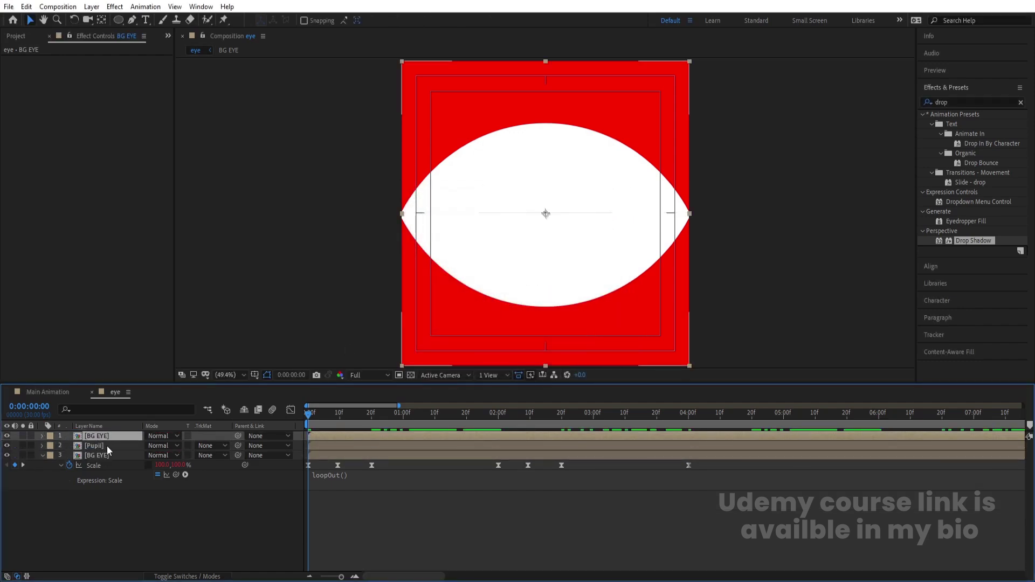
{"action": "left_click", "coordinate": [106, 445]}
{"action": "left_click", "coordinate": [222, 446]}
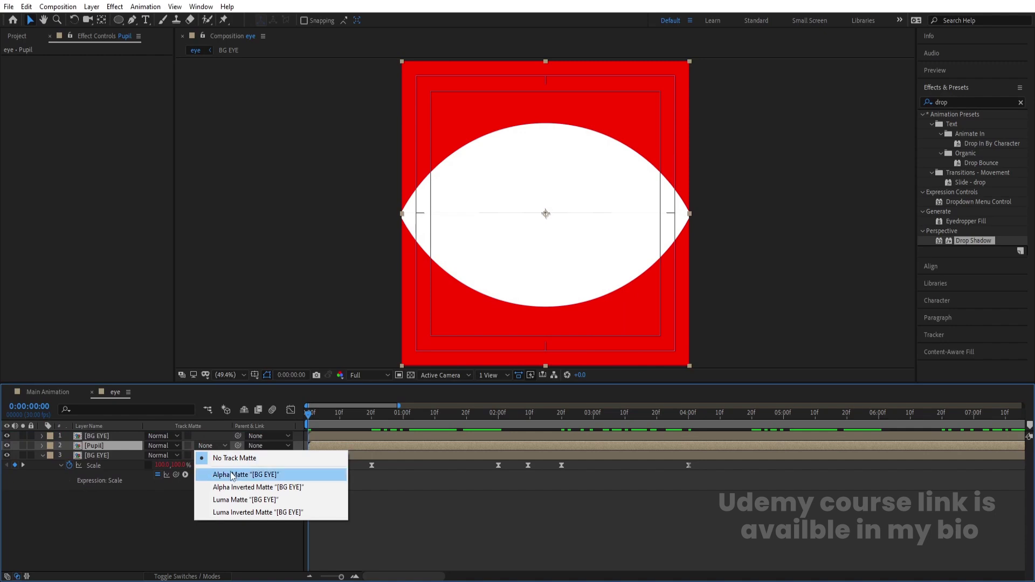
{"action": "left_click", "coordinate": [232, 475]}
Preview the blink with the matted pupil and hide the bottom BG EYE layer.
{"action": "key", "text": "space"}
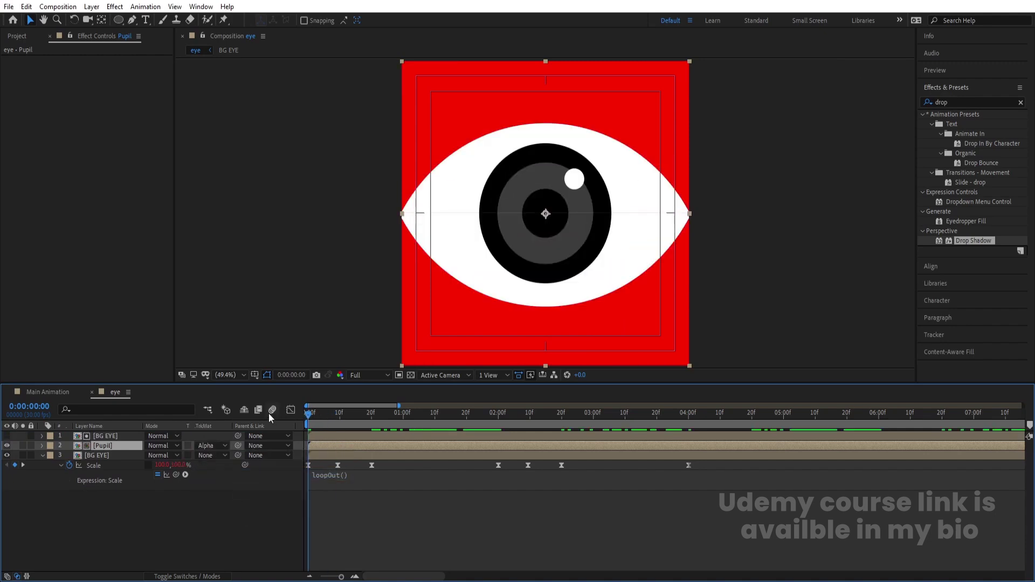
{"action": "key", "text": "space"}
{"action": "key", "text": "space"}
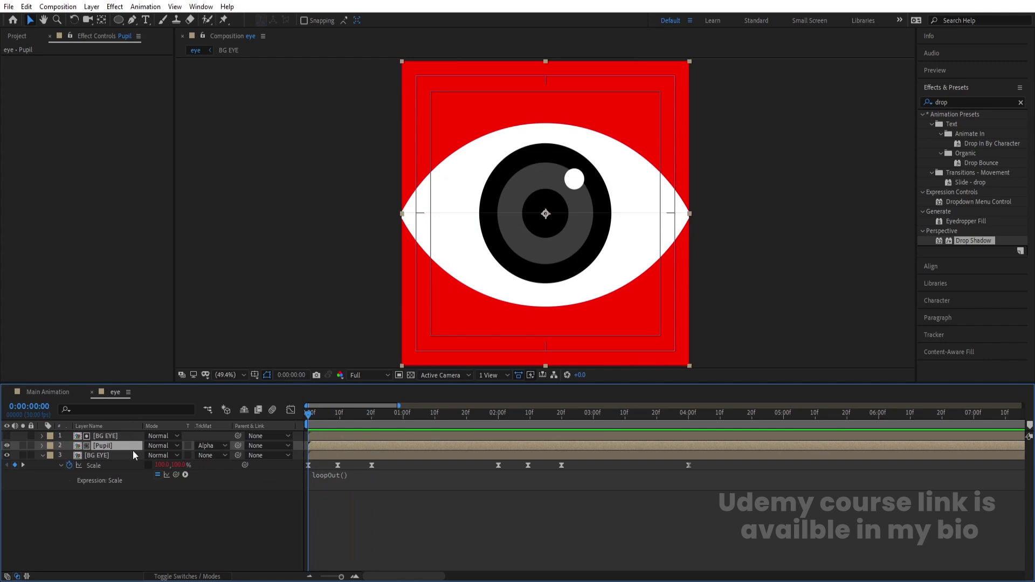
{"action": "left_click", "coordinate": [104, 456]}
{"action": "left_click", "coordinate": [7, 456]}
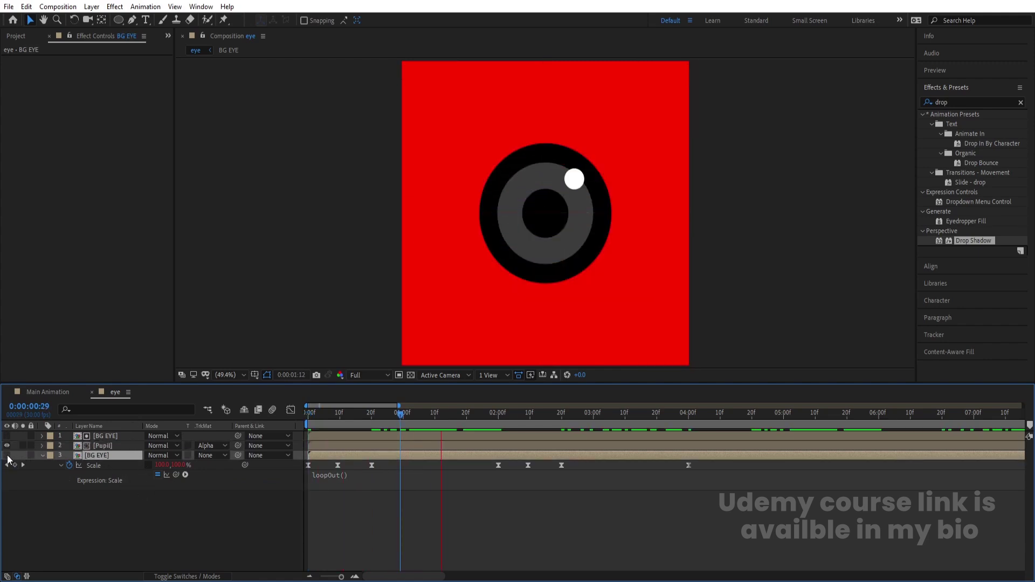
Show the bottom BG EYE layer again, duplicate it, and rename the lower copy bg.
{"action": "key", "text": "space"}
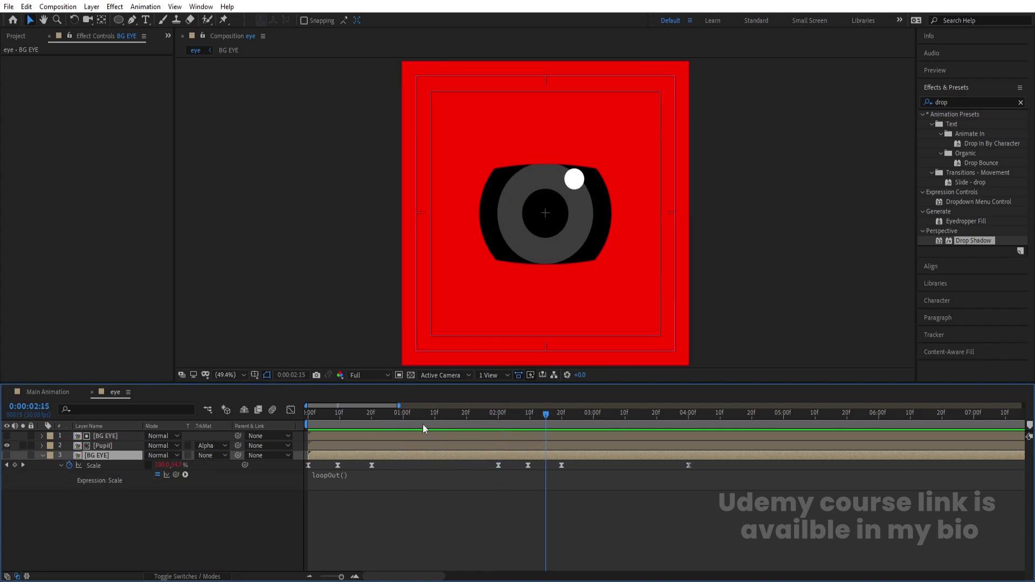
{"action": "key", "text": "Home"}
{"action": "left_click", "coordinate": [7, 456]}
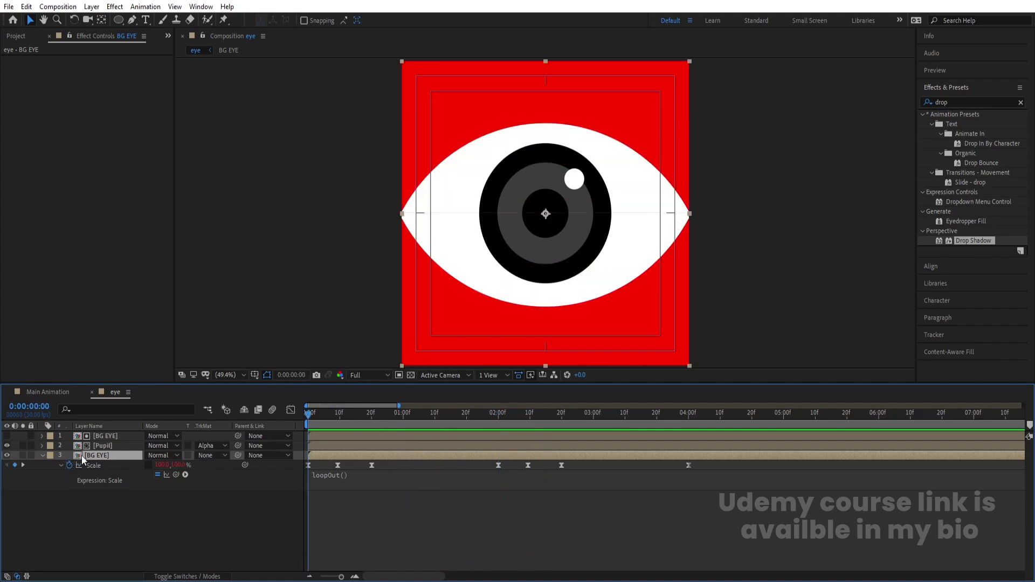
{"action": "key", "text": "ctrl+d"}
{"action": "left_click", "coordinate": [92, 464]}
{"action": "key", "text": "Return"}
{"action": "type", "text": "bg"}
Remove the Scale keyframes and loop expression from the bg layer and preview the blink.
{"action": "left_click", "coordinate": [102, 477]}
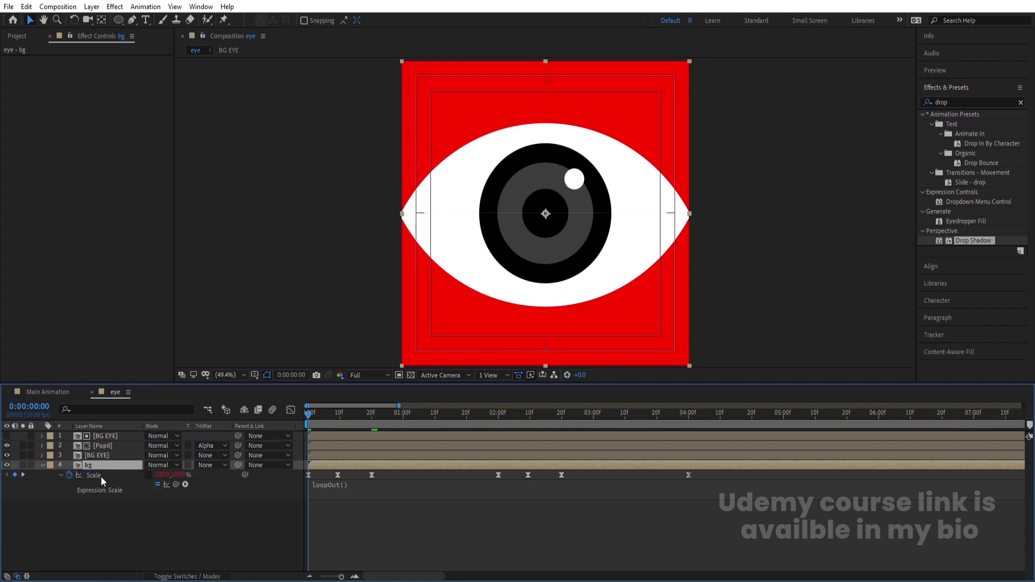
{"action": "left_click", "coordinate": [69, 475], "text": "alt"}
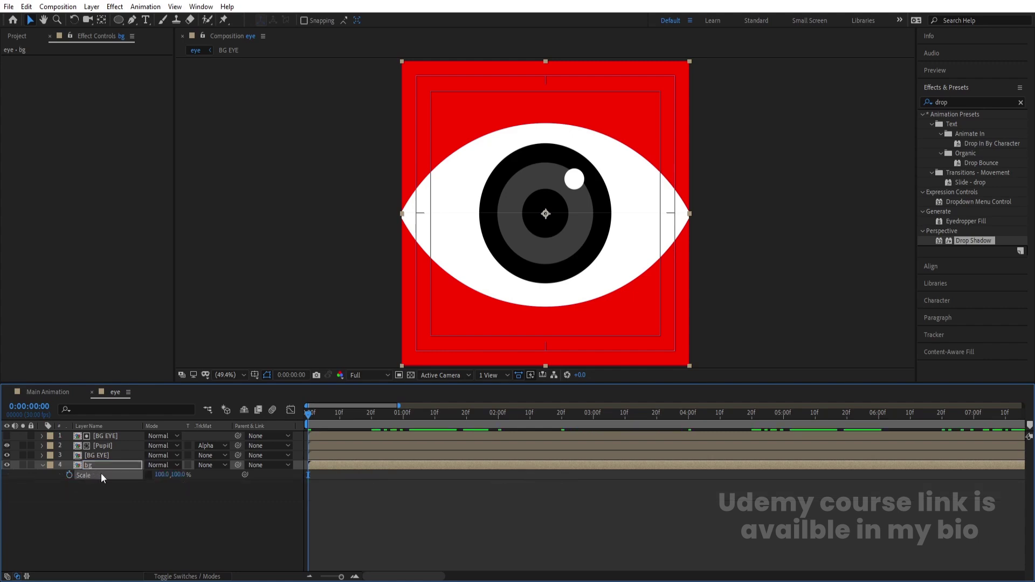
{"action": "left_click", "coordinate": [124, 497]}
{"action": "key", "text": "space"}
Apply a Fill effect in dark grey 3B3B3B to the bg layer and preview the eye.
{"action": "left_click", "coordinate": [99, 464]}
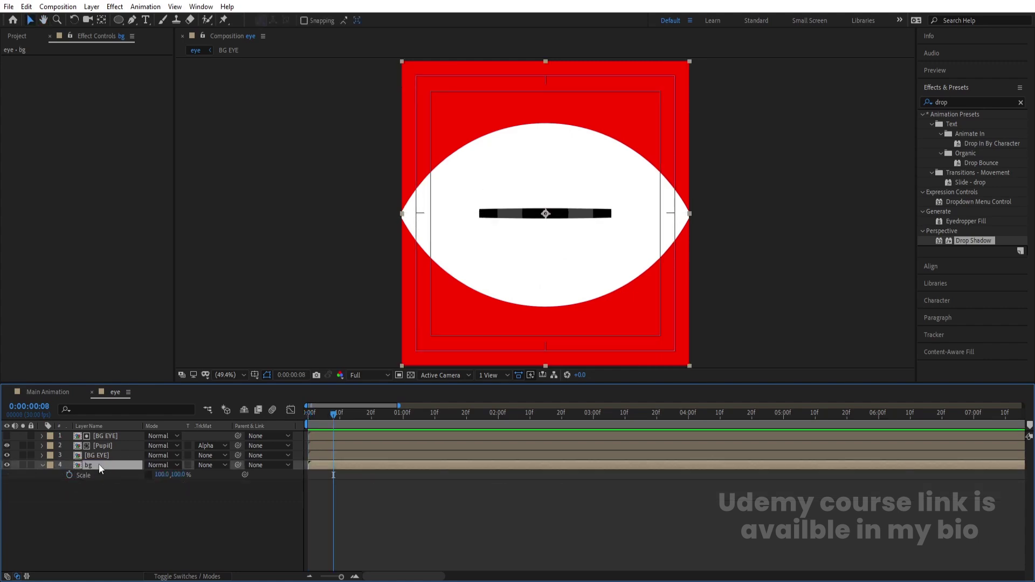
{"action": "left_click", "coordinate": [955, 103]}
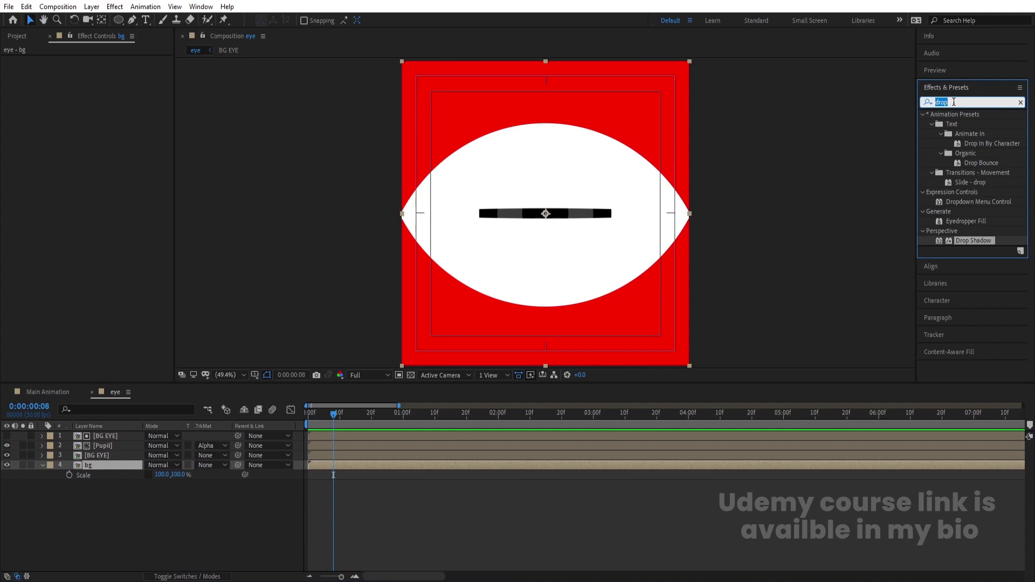
{"action": "type", "text": "fill"}
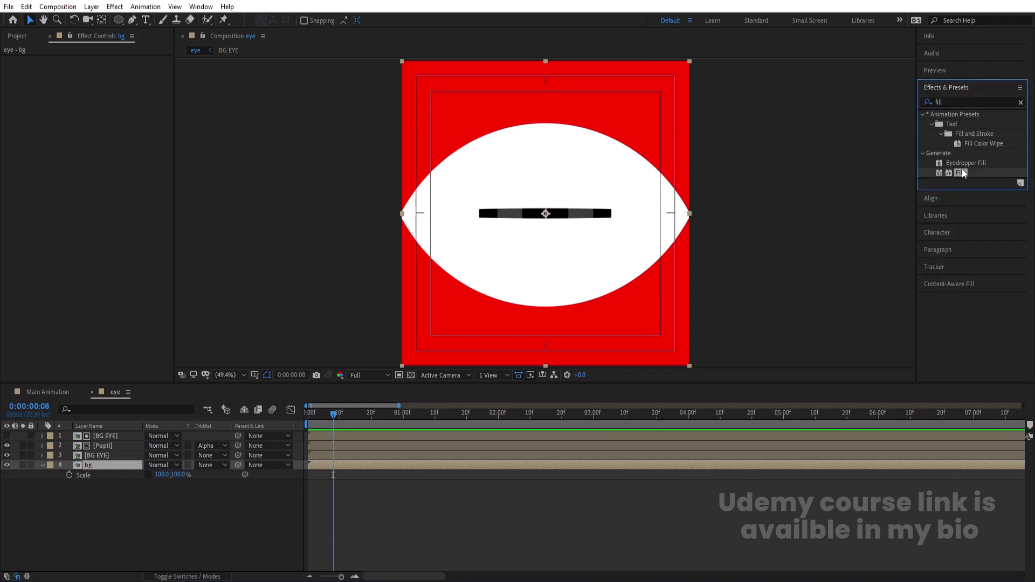
{"action": "double_click", "coordinate": [962, 171]}
{"action": "left_click", "coordinate": [102, 90]}
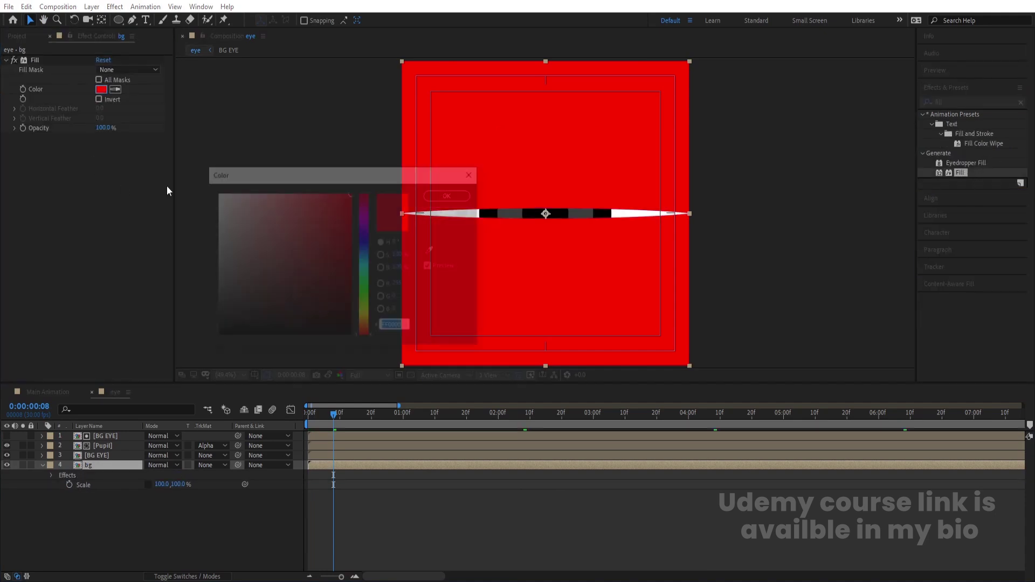
{"action": "left_click_drag", "start_coordinate": [232, 314], "coordinate": [197, 308]}
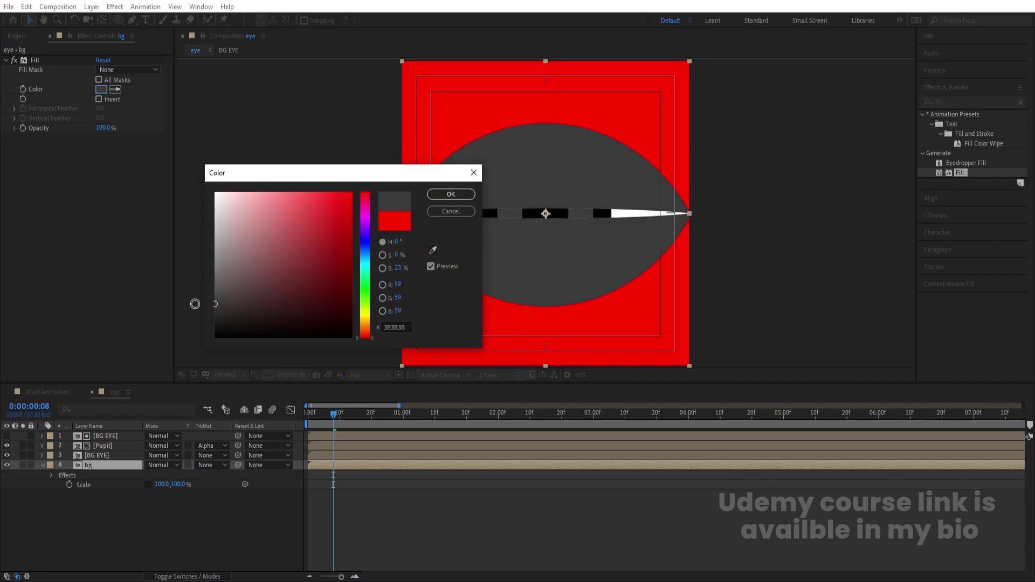
{"action": "key", "text": "Return"}
{"action": "key", "text": "space"}
{"action": "left_click", "coordinate": [309, 412]}
Add the eye composition to Main Animation between STRIP and White Solid 2, and preview it.
{"action": "left_click", "coordinate": [42, 392]}
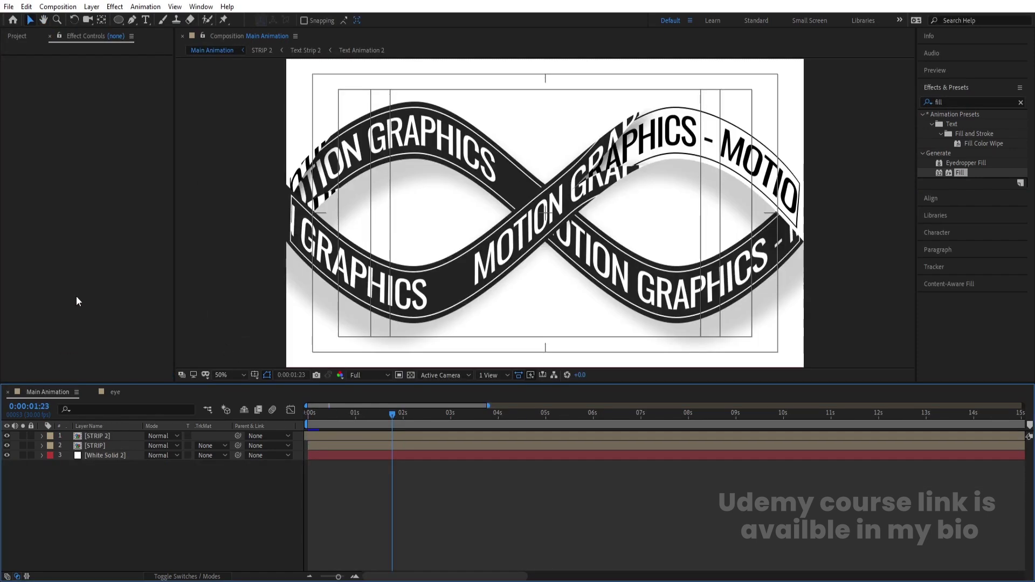
{"action": "key", "text": "ctrl+0"}
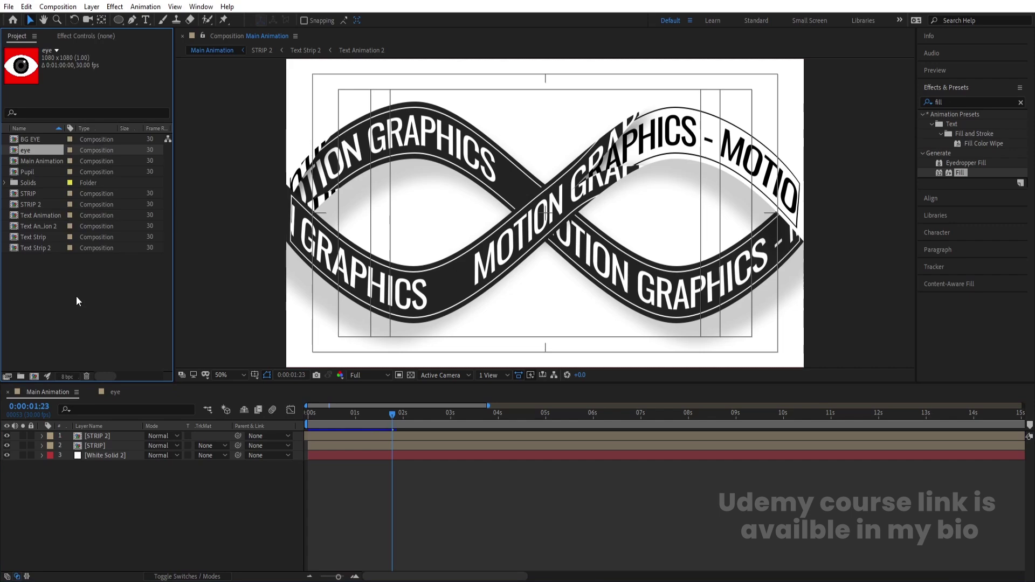
{"action": "left_click_drag", "start_coordinate": [27, 150], "coordinate": [109, 451]}
{"action": "key", "text": "space"}
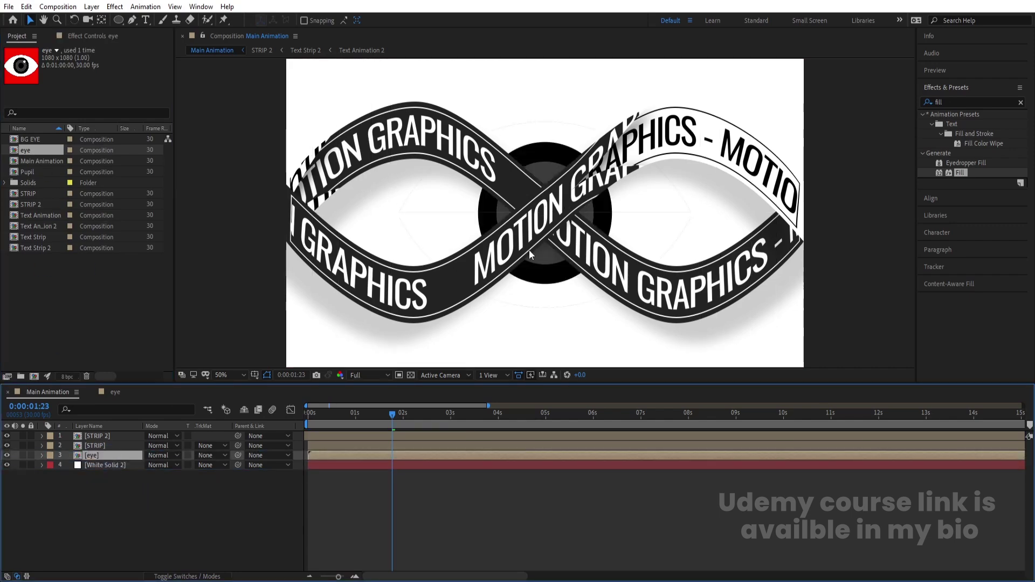
{"action": "key", "text": "space"}
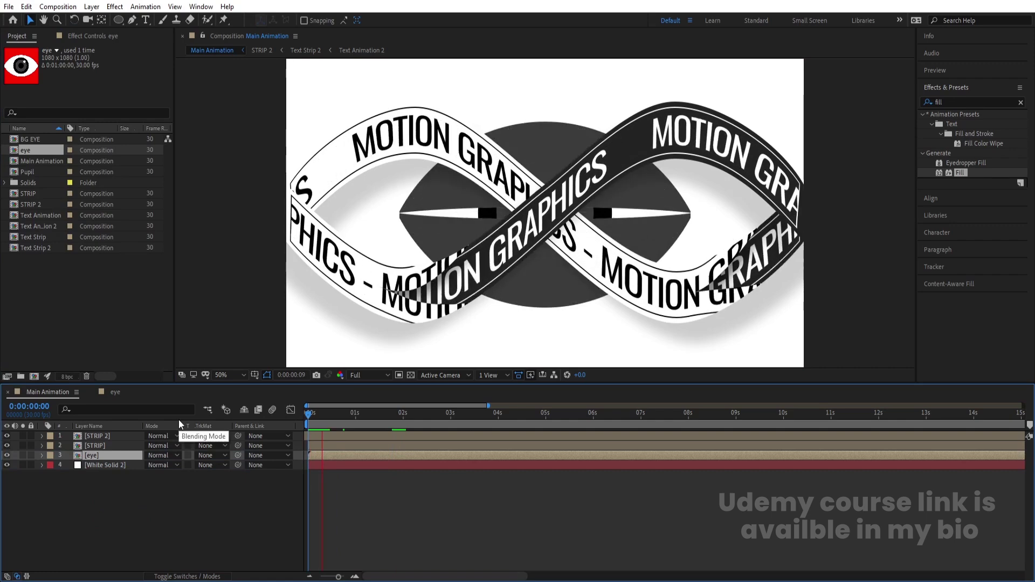
Scale the eye layer to 78% and move it into the left loop of the infinity strip.
{"action": "key", "text": "Num_Lock"}
{"action": "key", "text": "minus"}
{"action": "key", "text": "s"}
{"action": "left_click_drag", "start_coordinate": [161, 464], "coordinate": [149, 465]}
{"action": "left_click_drag", "start_coordinate": [588, 229], "coordinate": [473, 221]}
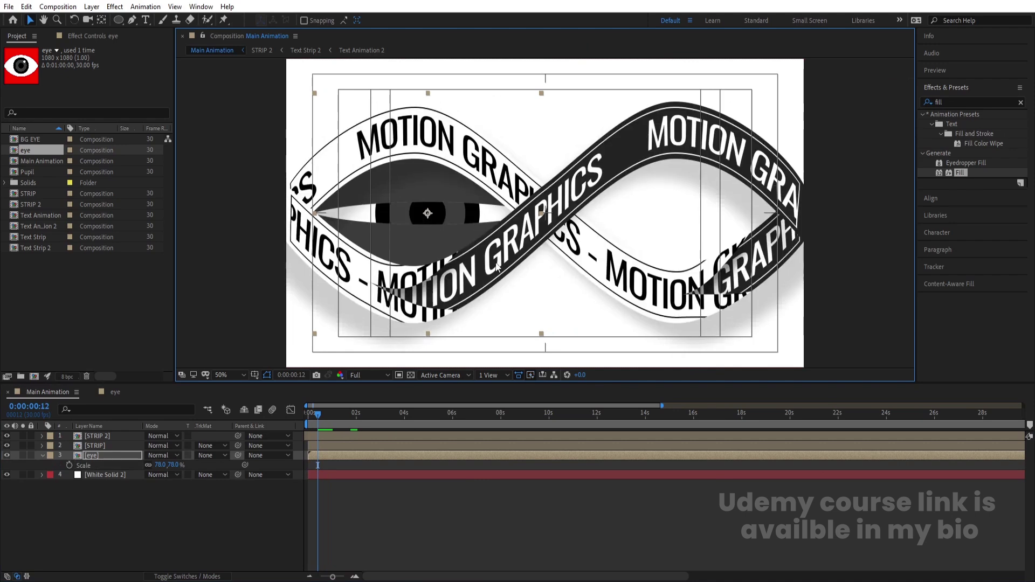
Nudge the eye layer left to center it within the left loop and preview the blink.
{"action": "key", "text": "Left"}
{"action": "key", "text": "Left"}
{"action": "key", "text": "Left"}
{"action": "key", "text": "Left"}
{"action": "key", "text": "Left"}
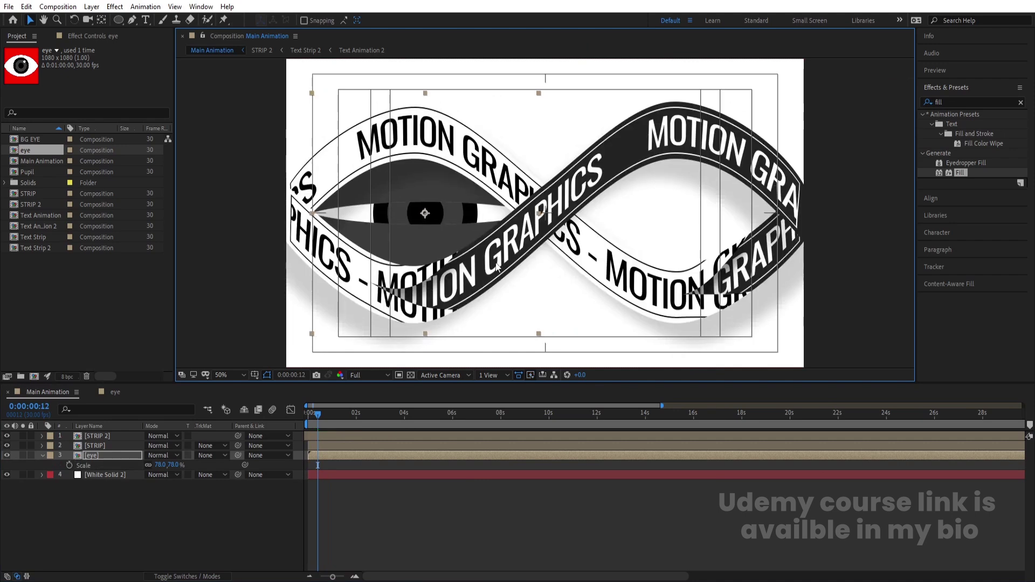
{"action": "key", "text": "Left"}
{"action": "key", "text": "Left"}
{"action": "key", "text": "Left"}
{"action": "key", "text": "Left"}
{"action": "key", "text": "Left"}
{"action": "key", "text": "Left"}
{"action": "key", "text": "Left"}
{"action": "key", "text": "Left"}
{"action": "key", "text": "Left"}
{"action": "key", "text": "Left"}
{"action": "key", "text": "Left"}
{"action": "key", "text": "Left"}
{"action": "key", "text": "Left"}
{"action": "key", "text": "Left"}
{"action": "key", "text": "Left"}
{"action": "key", "text": "Left"}
{"action": "key", "text": "Left"}
{"action": "key", "text": "Left"}
{"action": "key", "text": "Left"}
{"action": "key", "text": "Left"}
{"action": "key", "text": "Left"}
{"action": "key", "text": "Left"}
{"action": "key", "text": "space"}
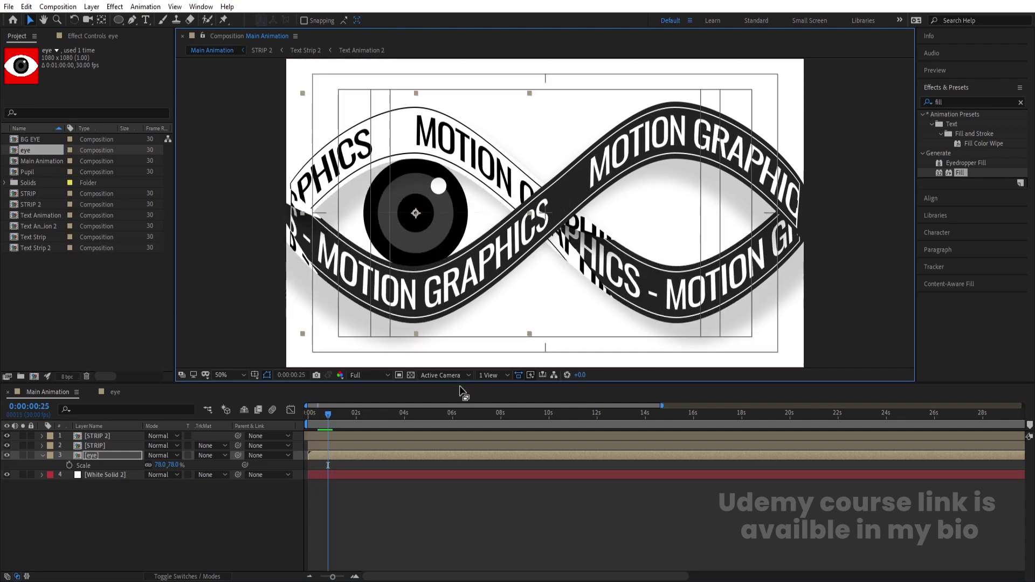
{"action": "key", "text": "Left"}
{"action": "key", "text": "Left"}
{"action": "left_click", "coordinate": [283, 411]}
{"action": "key", "text": "Home"}
{"action": "key", "text": "space"}
{"action": "key", "text": "space"}
Duplicate the eye layer and move the copy into the right loop of the infinity strip.
{"action": "key", "text": "ctrl+d"}
{"action": "left_click_drag", "start_coordinate": [457, 271], "coordinate": [700, 228]}
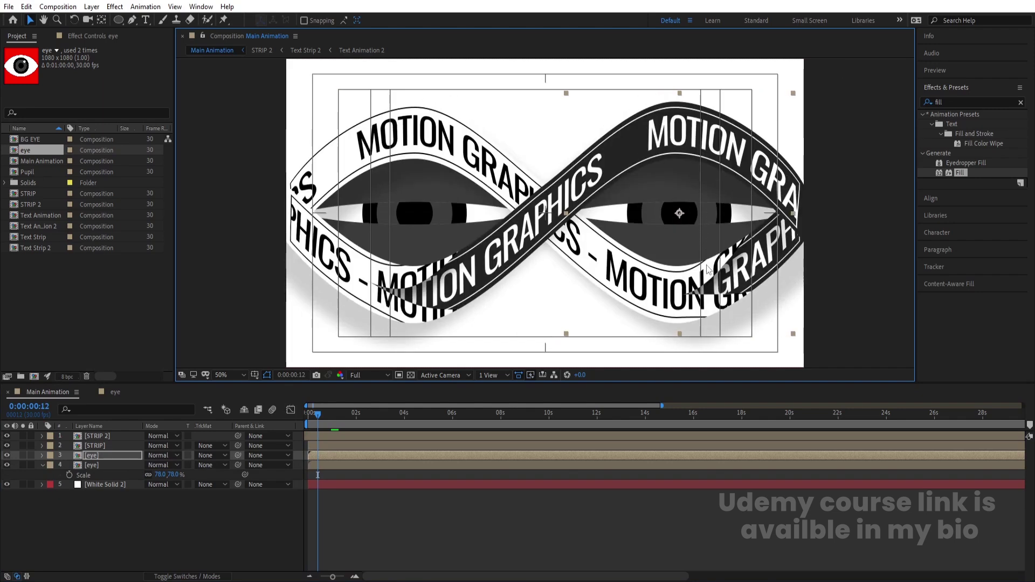
{"action": "left_click", "coordinate": [420, 499]}
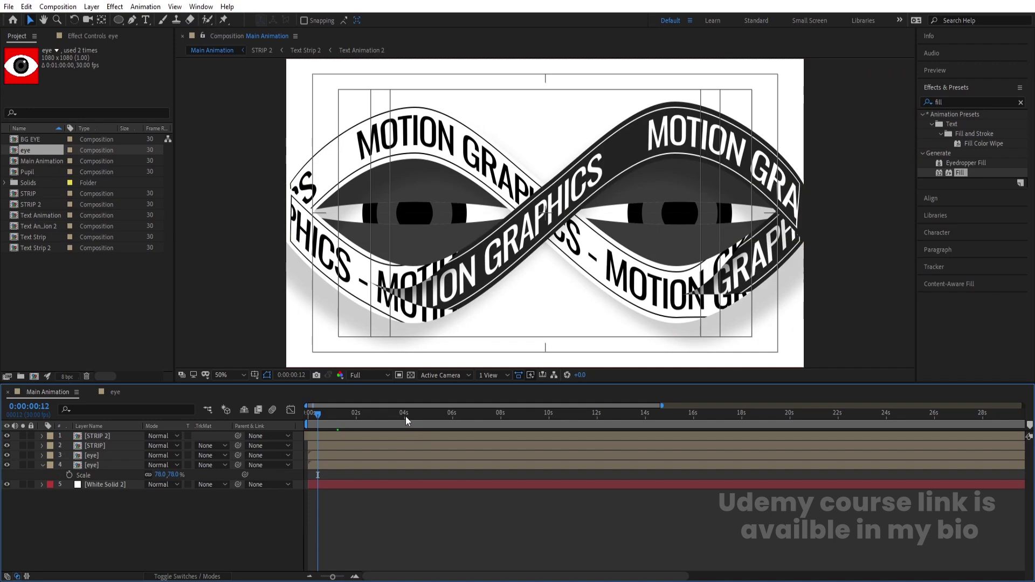
End the Main Animation work area at 0:00:04:00 and preview the loop with both eyes.
{"action": "left_click", "coordinate": [405, 415]}
{"action": "scroll", "coordinate": [431, 442], "scroll_direction": "up", "scroll_amount": 3}
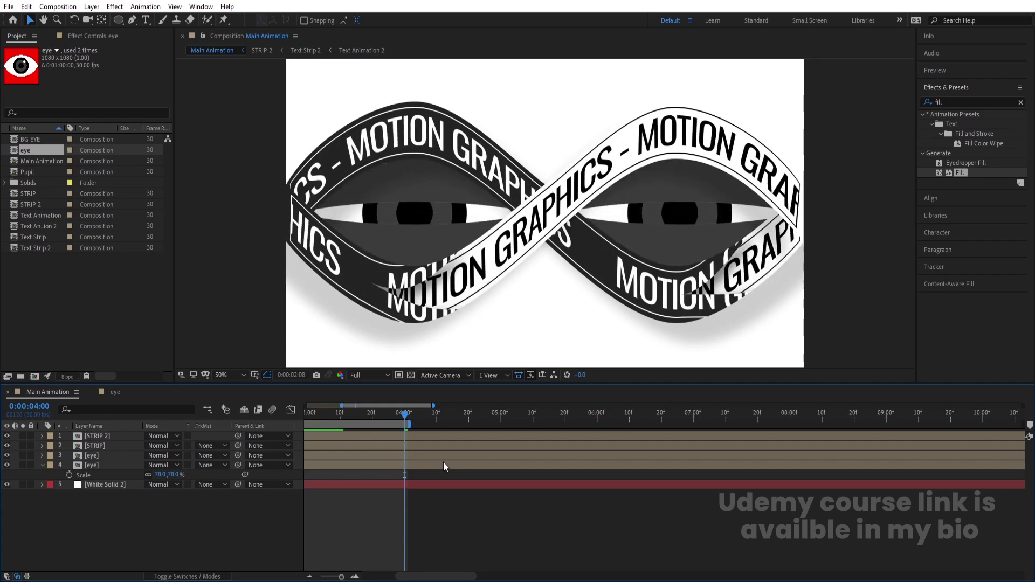
{"action": "key", "text": "minus"}
{"action": "key", "text": "minus"}
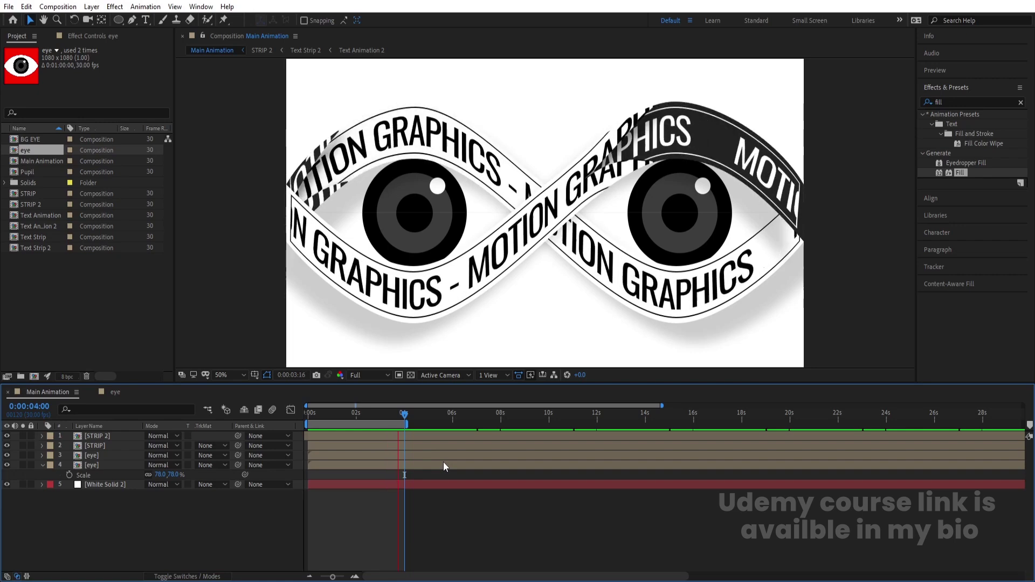
{"action": "key", "text": "space"}
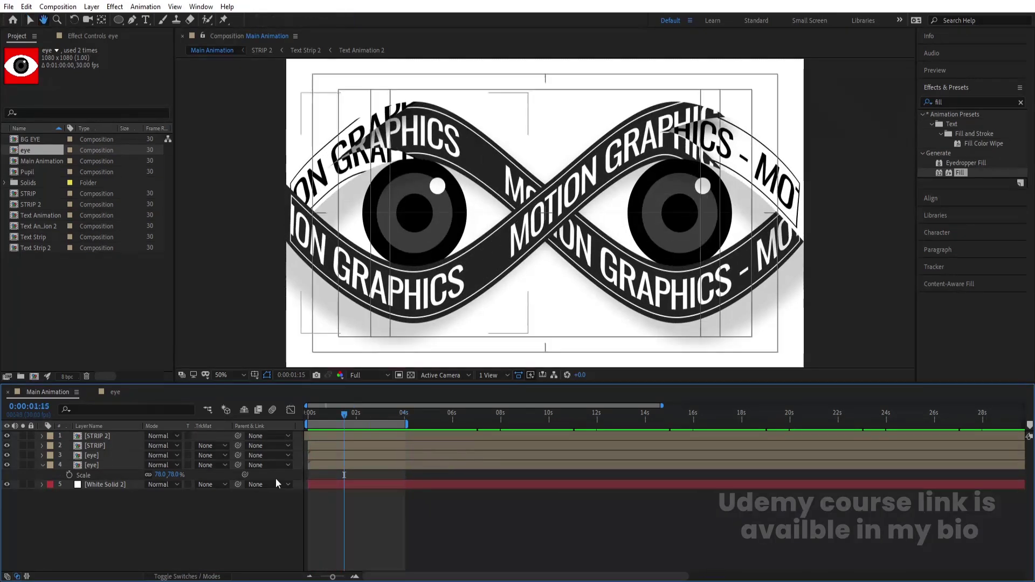
Create a null object and parent STRIP 2, STRIP and both eye layers to it.
{"action": "right_click", "coordinate": [171, 529]}
{"action": "left_click", "coordinate": [194, 400]}
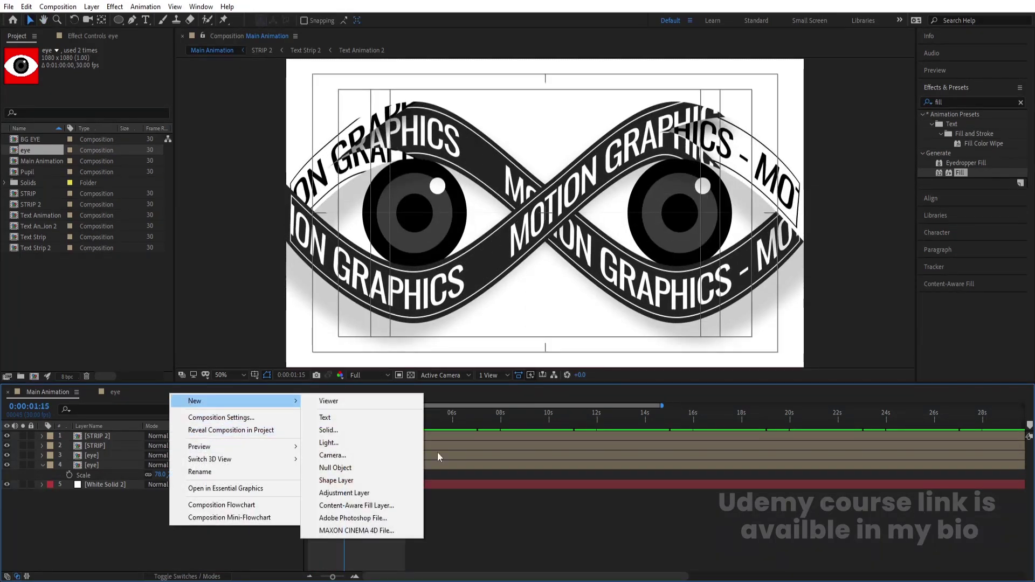
{"action": "left_click", "coordinate": [346, 470]}
{"action": "left_click", "coordinate": [102, 446]}
{"action": "left_click", "coordinate": [98, 474], "text": "shift"}
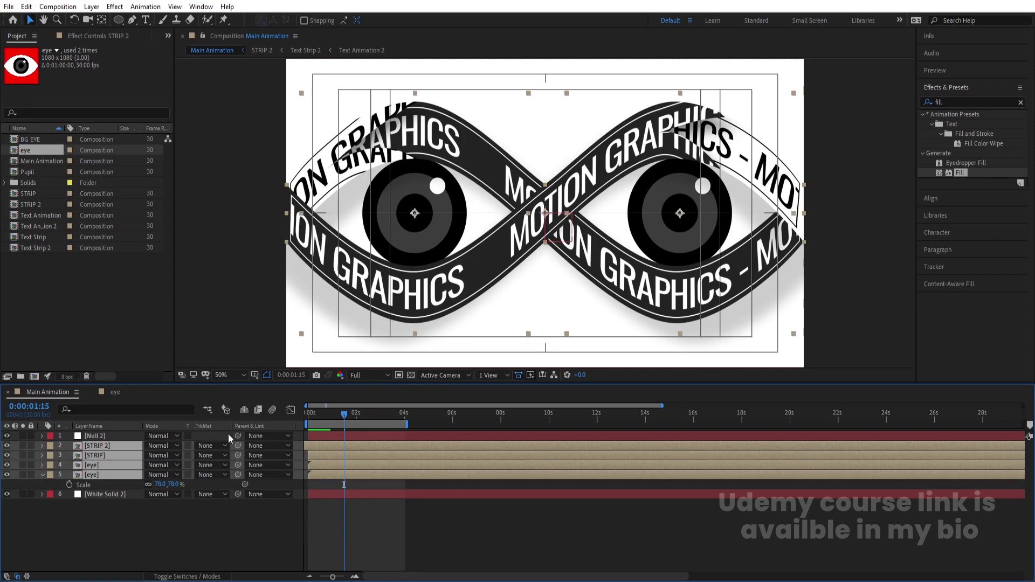
{"action": "left_click_drag", "start_coordinate": [237, 446], "coordinate": [153, 446]}
Scale the null to 84% and preview the smaller animation.
{"action": "left_click", "coordinate": [129, 436]}
{"action": "key", "text": "s"}
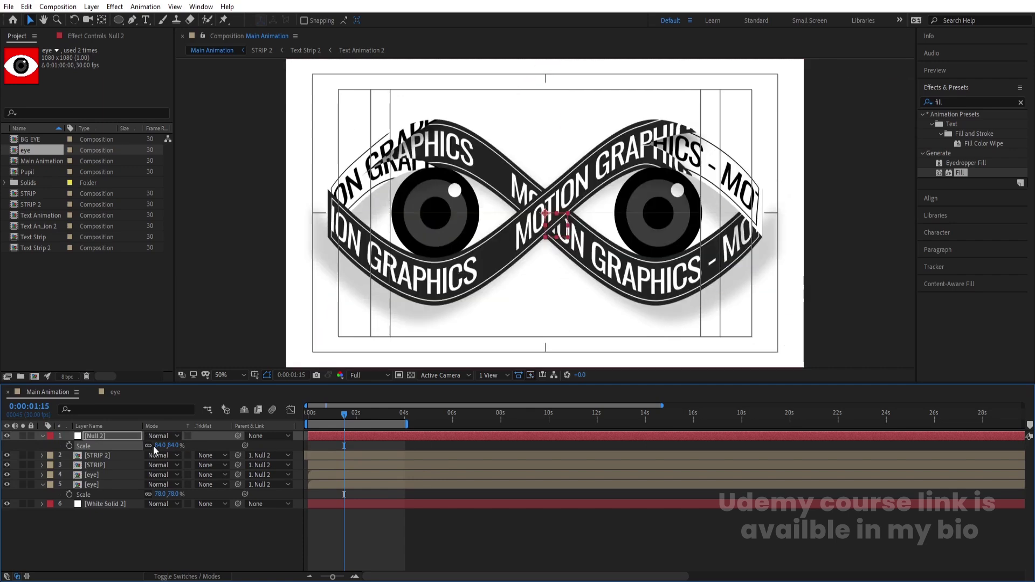
{"action": "left_click", "coordinate": [173, 513]}
{"action": "key", "text": "space"}
{"action": "key", "text": "space"}
{"action": "key", "text": "space"}
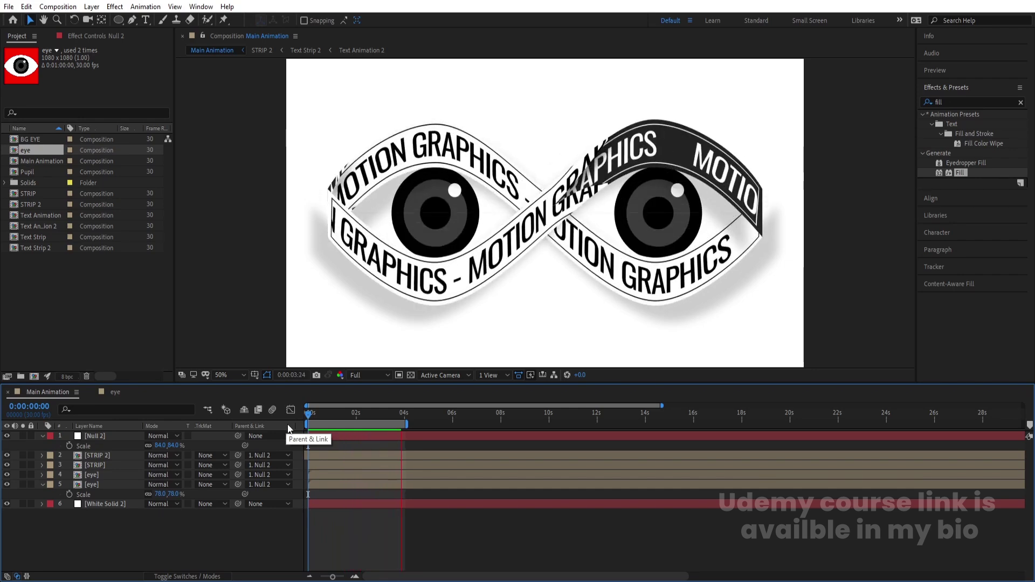
{"action": "key", "text": "space"}
{"action": "key", "text": "space"}
{"action": "key", "text": "space"}
{"action": "key", "text": "Home"}
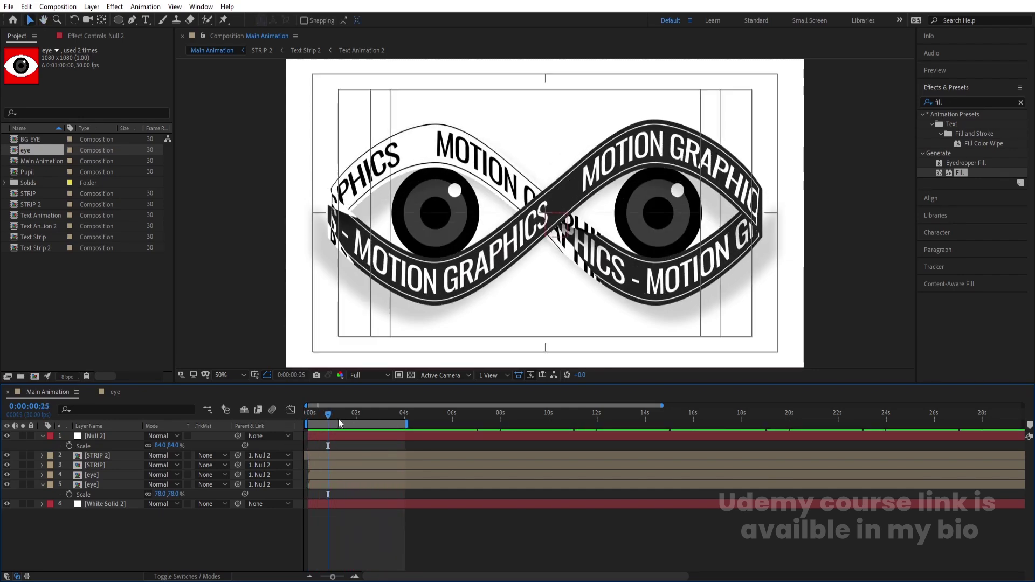
Return the null's Scale to 100% and delete the null.
{"action": "left_click", "coordinate": [221, 433]}
{"action": "key", "text": "space"}
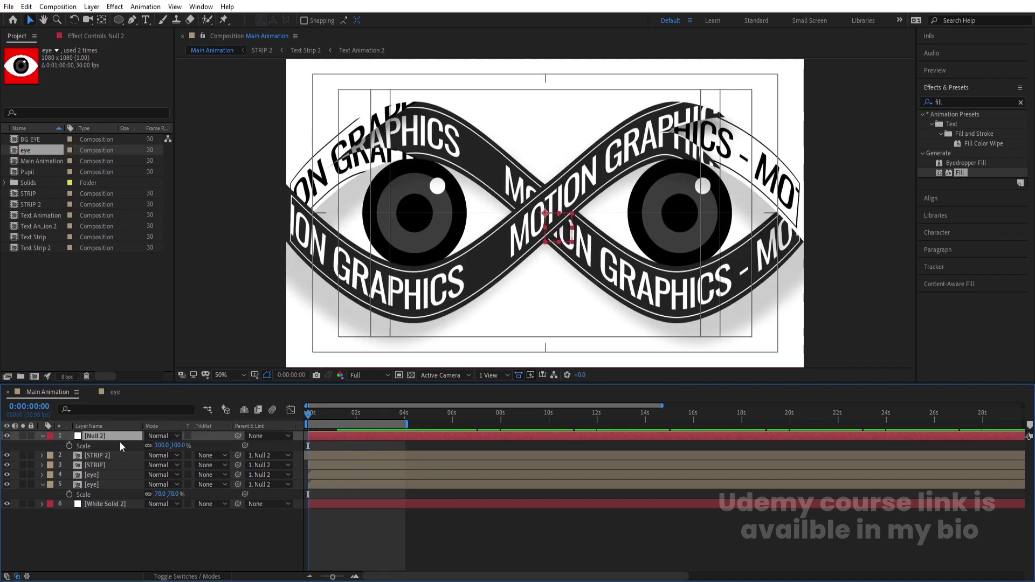
{"action": "key", "text": "Delete"}
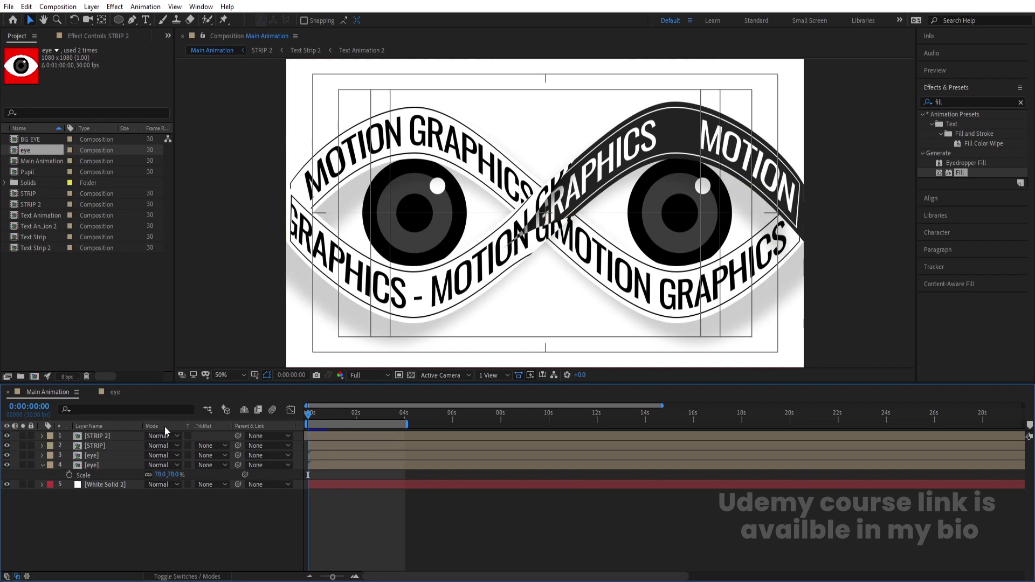
Pre-compose STRIP 2, STRIP and both eye layers into a composition named Animation.
{"action": "left_click", "coordinate": [101, 467]}
{"action": "left_click", "coordinate": [102, 438], "text": "shift"}
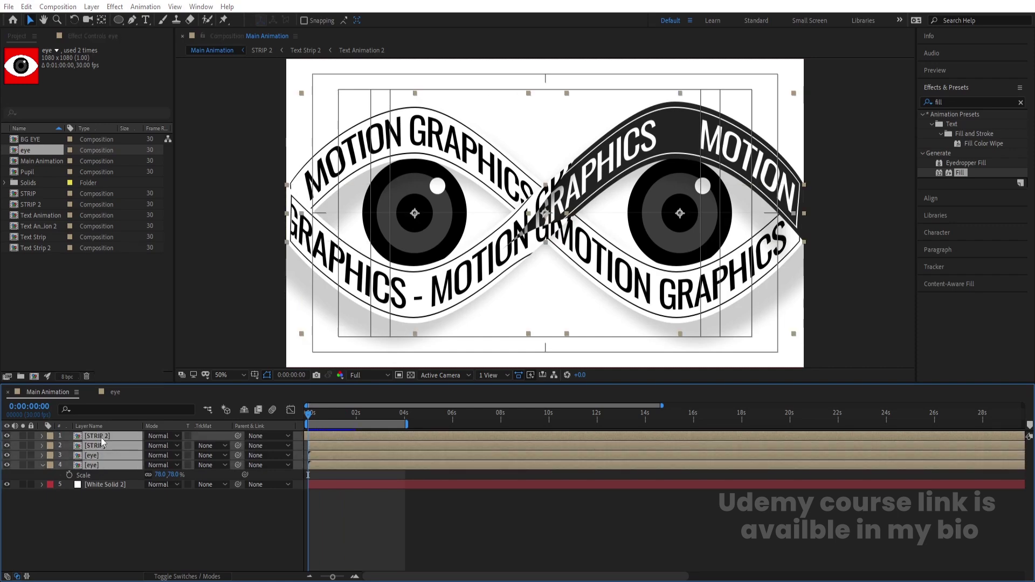
{"action": "key", "text": "ctrl+shift+c"}
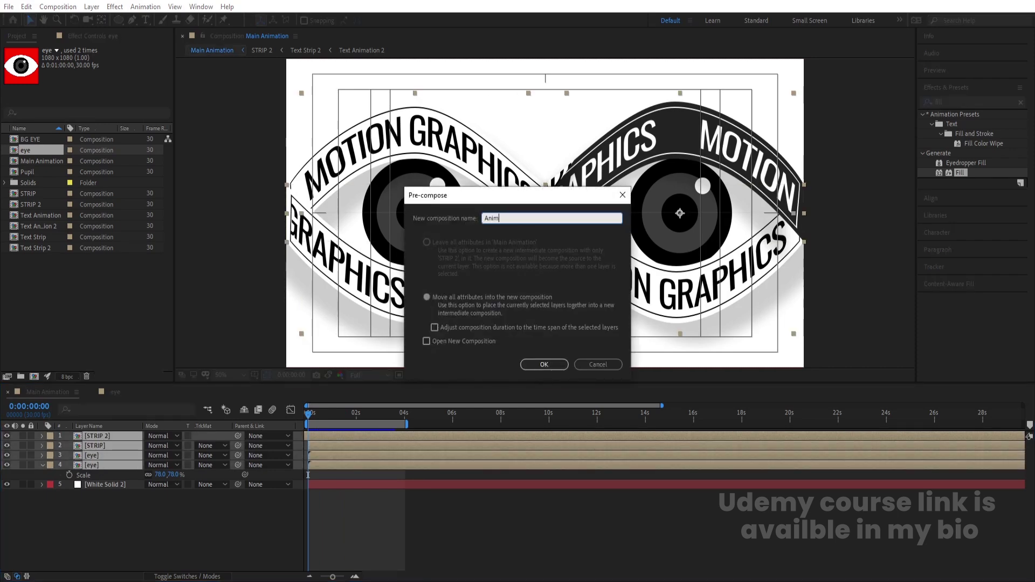
{"action": "key", "text": "Return"}
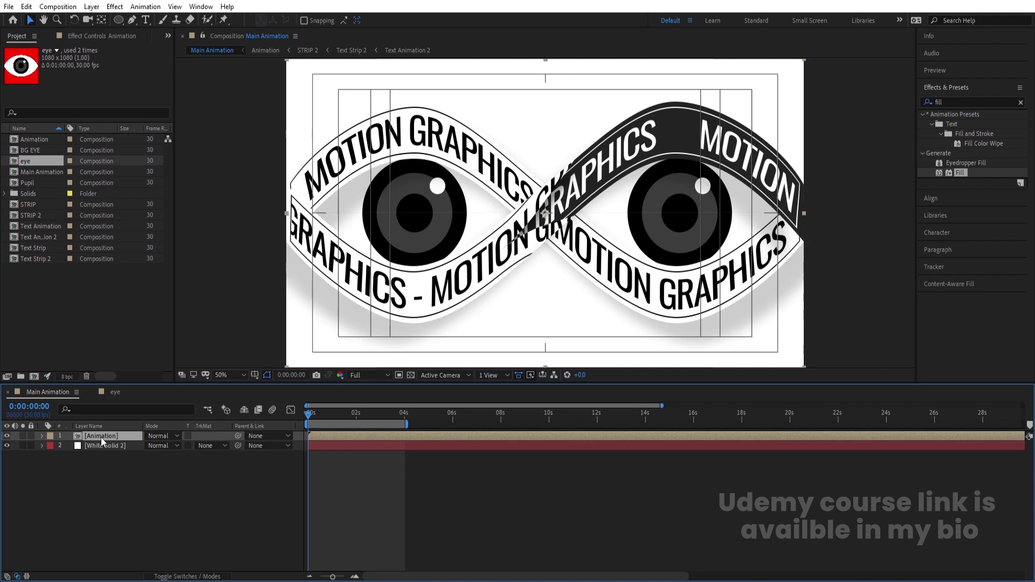
Trim the Animation composition to its work area ending at 0:00:04:00 and return to Main Animation.
{"action": "double_click", "coordinate": [101, 437]}
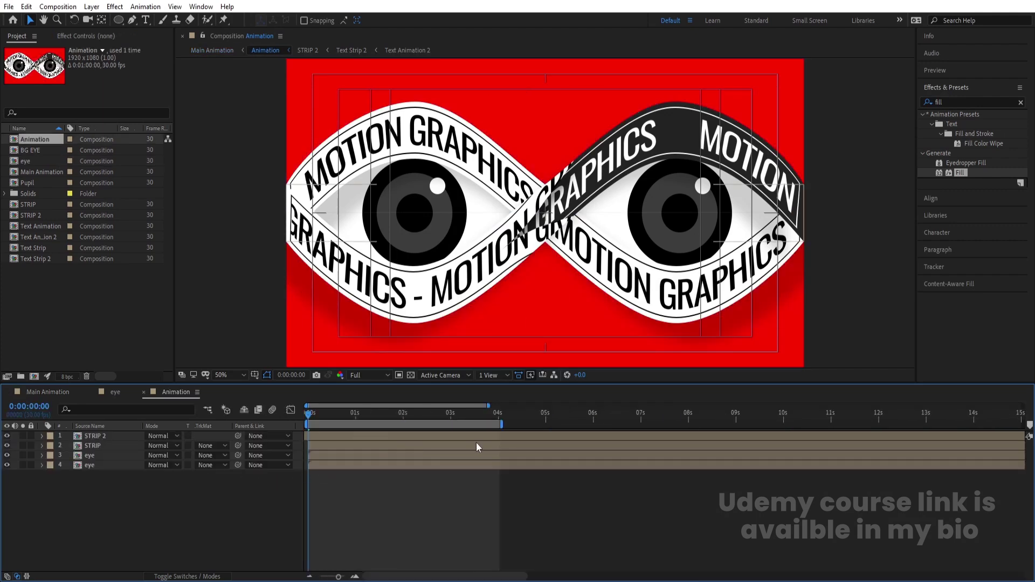
{"action": "key", "text": "equal"}
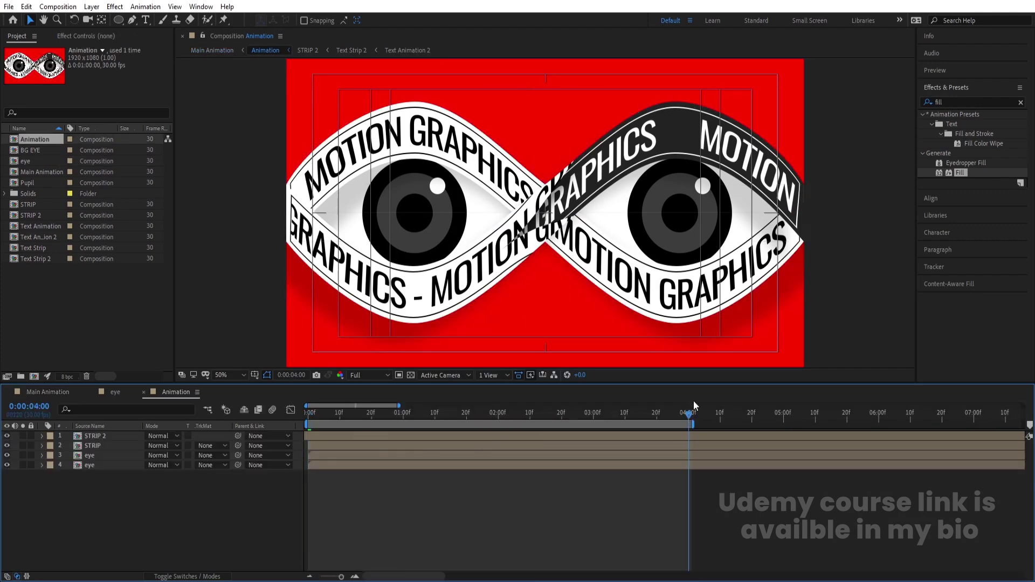
{"action": "right_click", "coordinate": [684, 423]}
{"action": "left_click", "coordinate": [714, 454]}
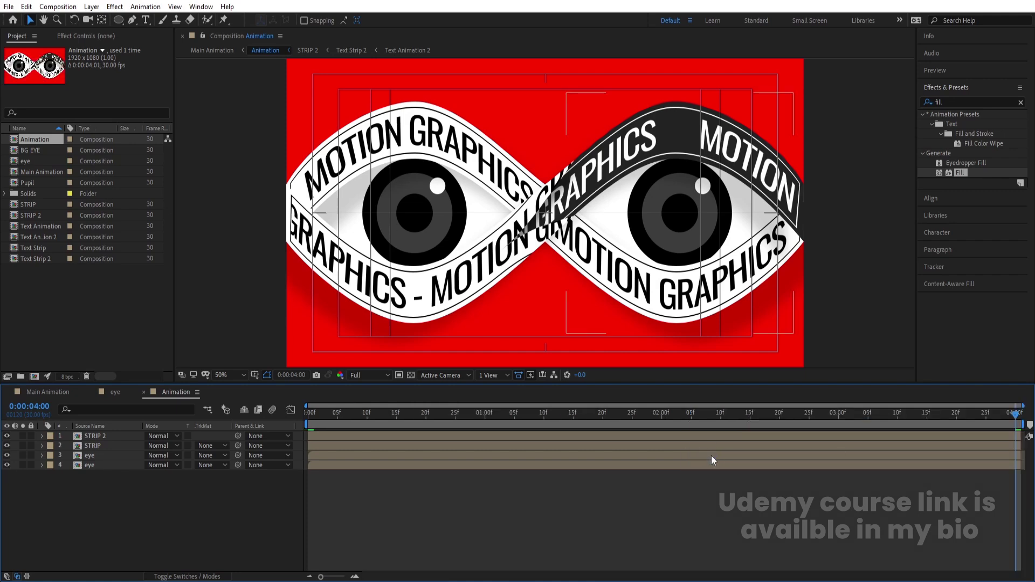
{"action": "left_click", "coordinate": [43, 394]}
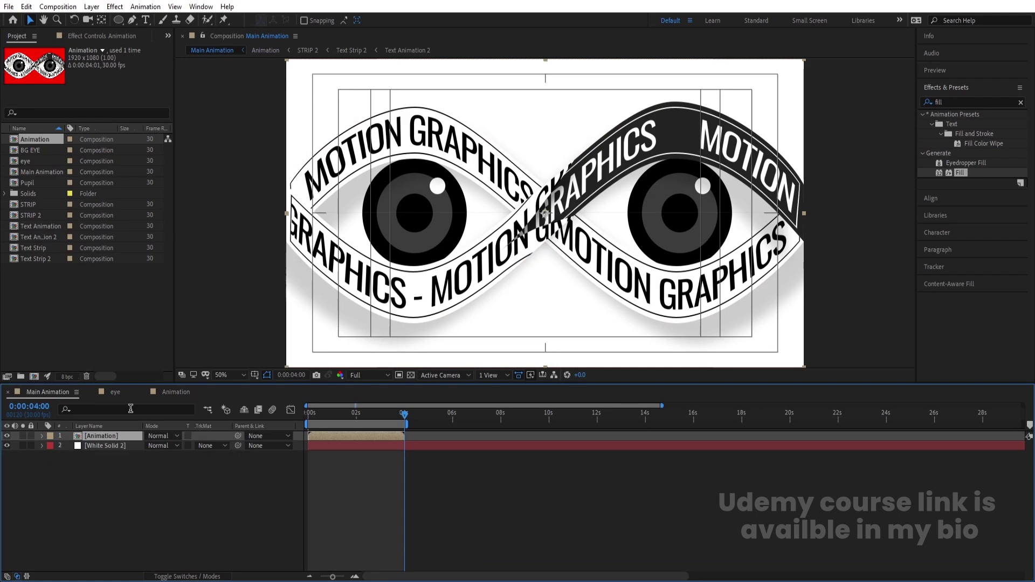
Enable Time Remap on the Animation layer, add a keyframe at 0:00:04:00 and apply the expression loopOut().
{"action": "key", "text": "ctrl+alt+t"}
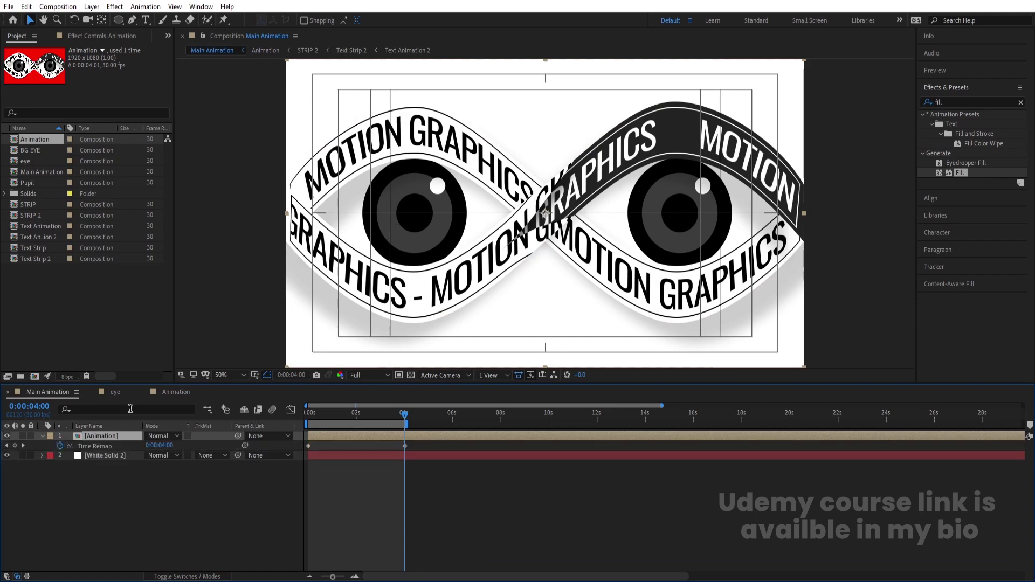
{"action": "key", "text": "="}
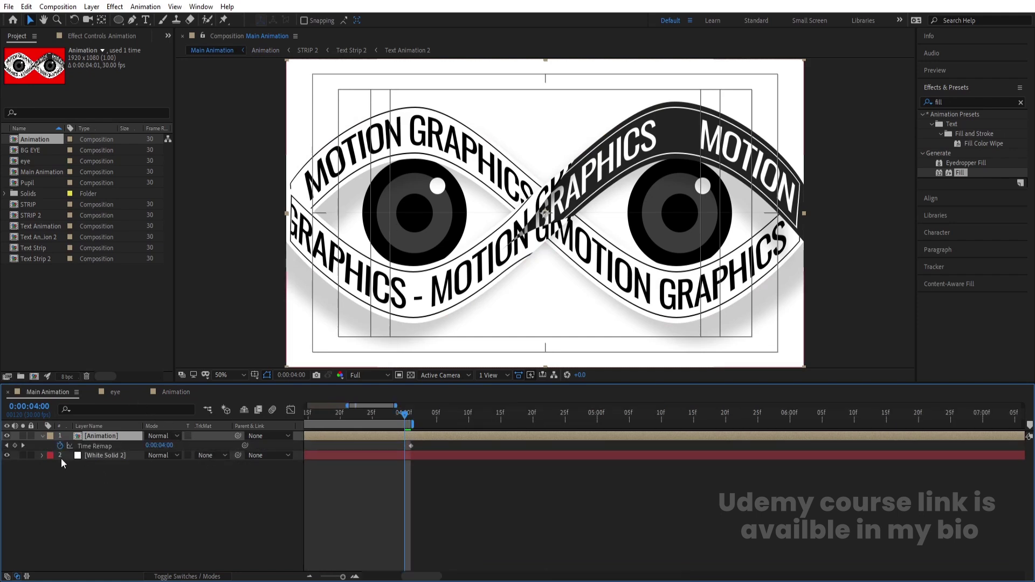
{"action": "left_click", "coordinate": [17, 448]}
{"action": "left_click", "coordinate": [61, 445], "text": "alt"}
{"action": "type", "text": "loop"}
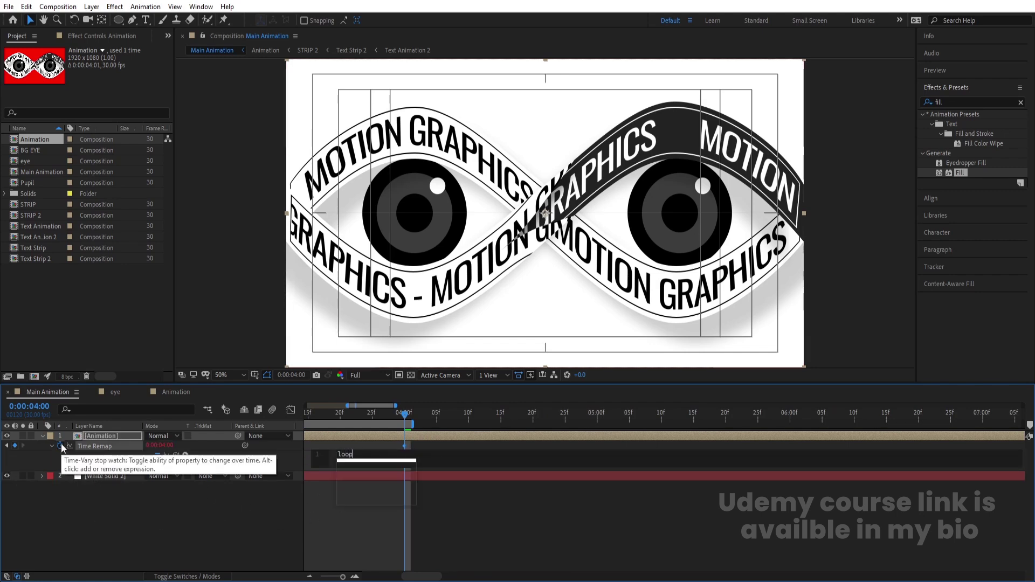
{"action": "key", "text": "Return"}
{"action": "left_click", "coordinate": [137, 490]}
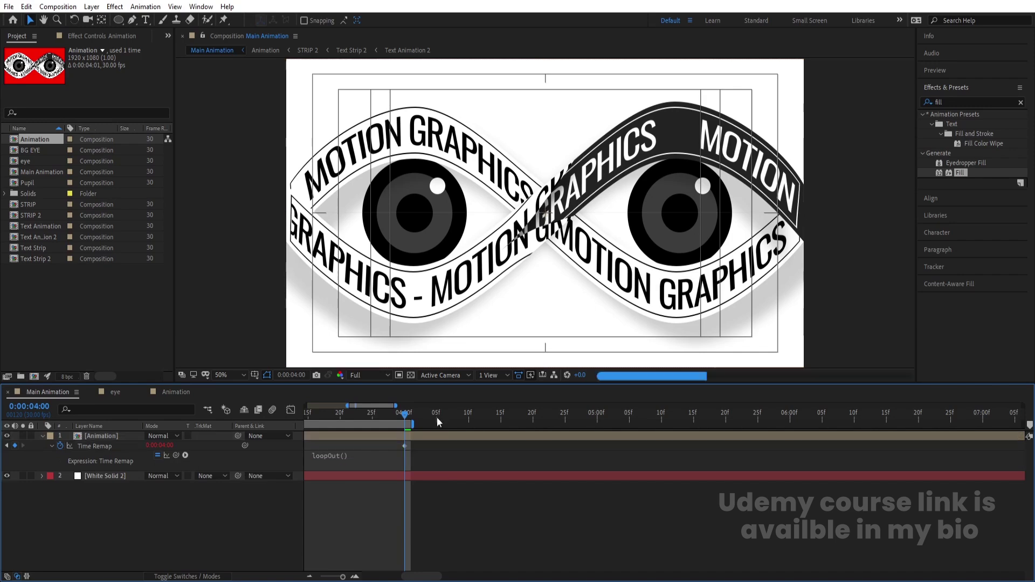
Extend the work area past the six-second mark and preview the time-remapped loop.
{"action": "left_click_drag", "start_coordinate": [413, 426], "coordinate": [791, 438]}
{"action": "key", "text": "space"}
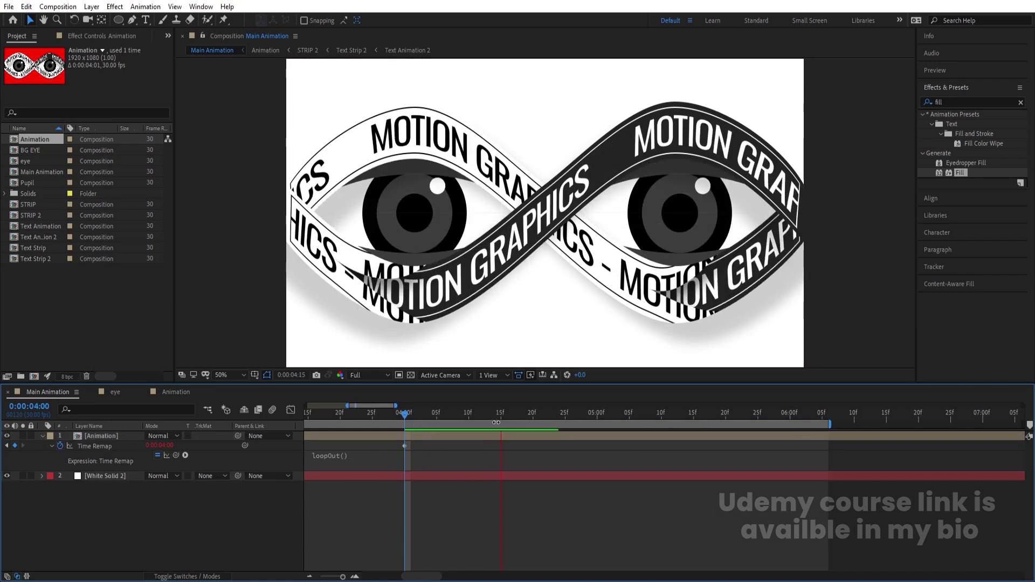
{"action": "key", "text": "minus"}
{"action": "key", "text": "minus"}
{"action": "key", "text": "minus"}
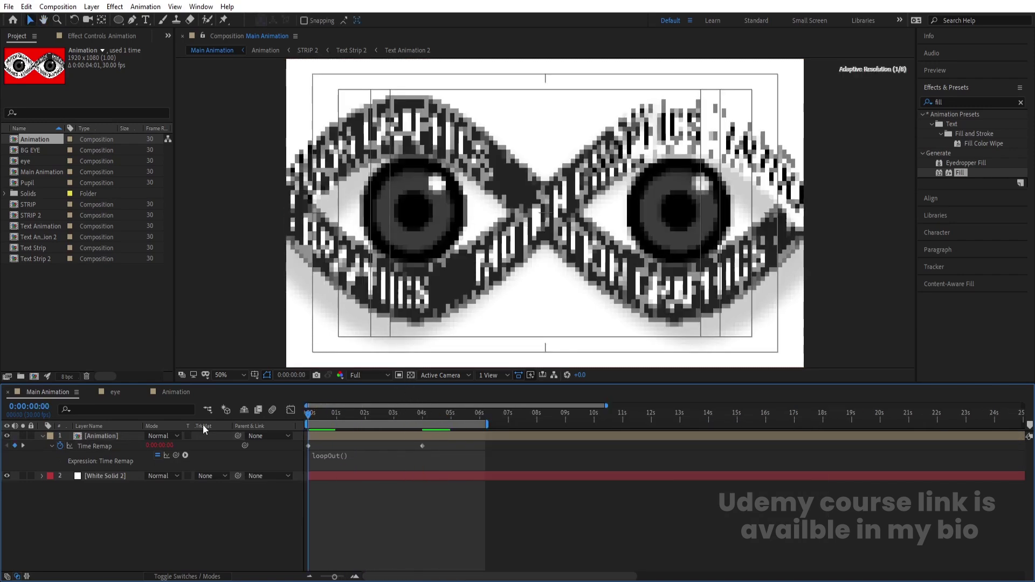
Duplicate the time-remapped Animation layer and extend the work area to 0:00:08:00.
{"action": "left_click", "coordinate": [111, 439]}
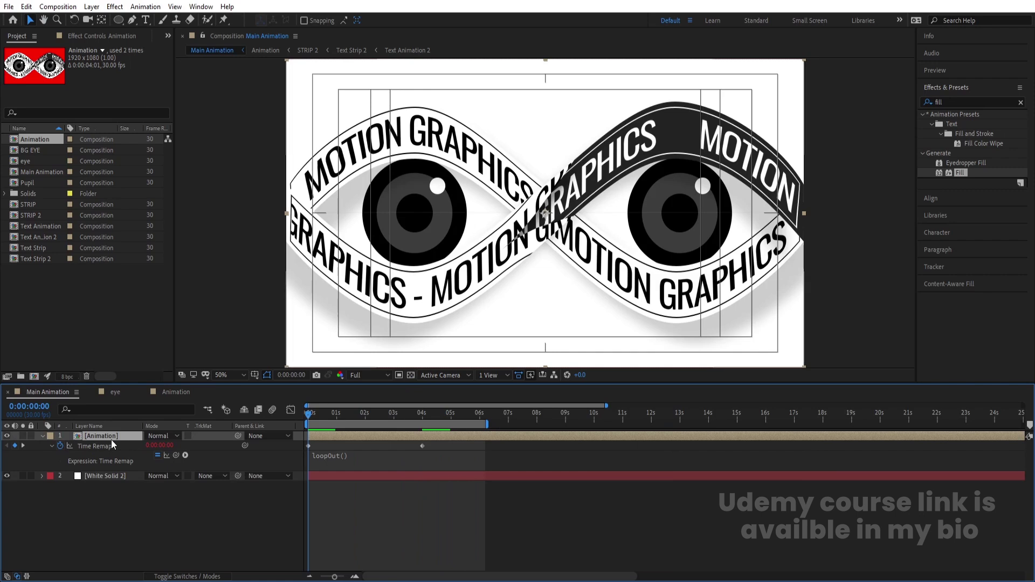
{"action": "key", "text": "ctrl+d"}
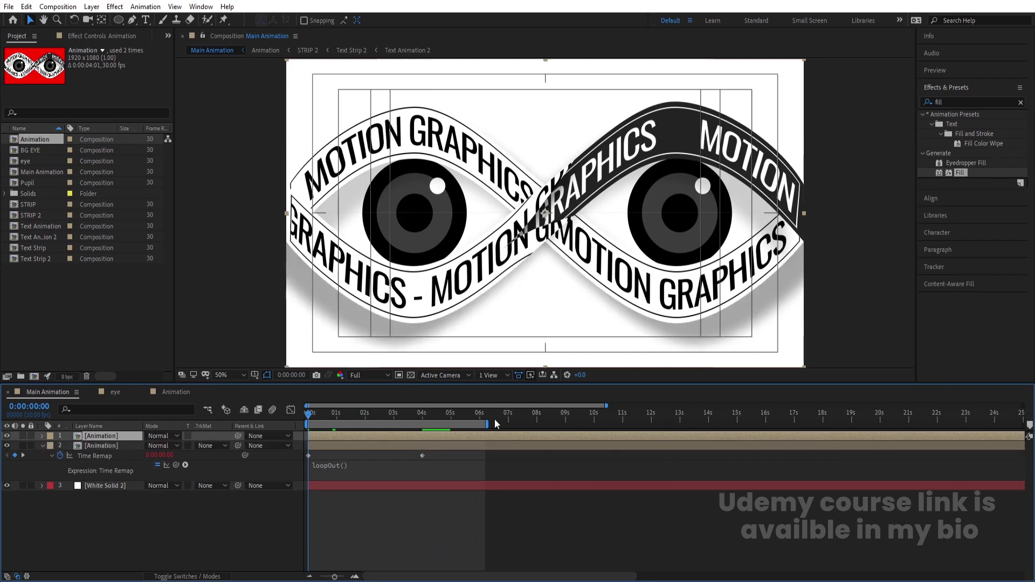
{"action": "left_click", "coordinate": [538, 418]}
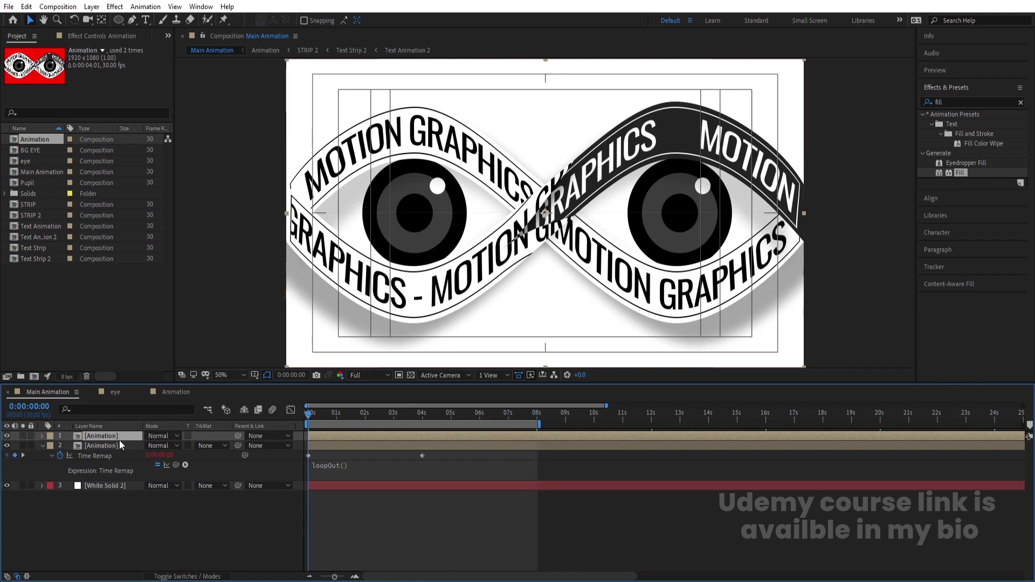
Keyframe the upper Animation layer's Position from 960, 540 at 0:00:00:00 to 2882, 540 at 0:00:08:00 and preview the slide.
{"action": "key", "text": "p"}
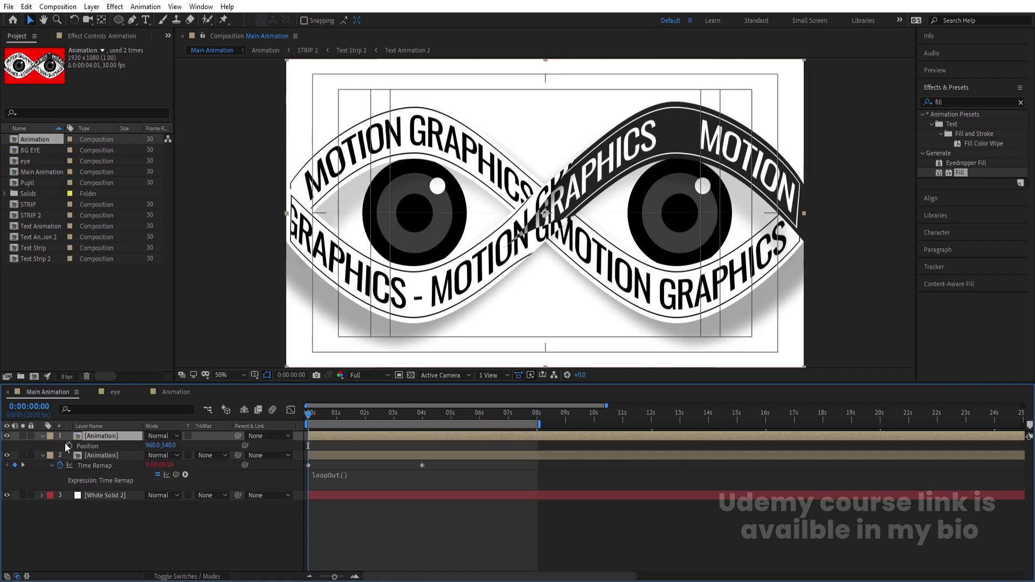
{"action": "left_click", "coordinate": [537, 417]}
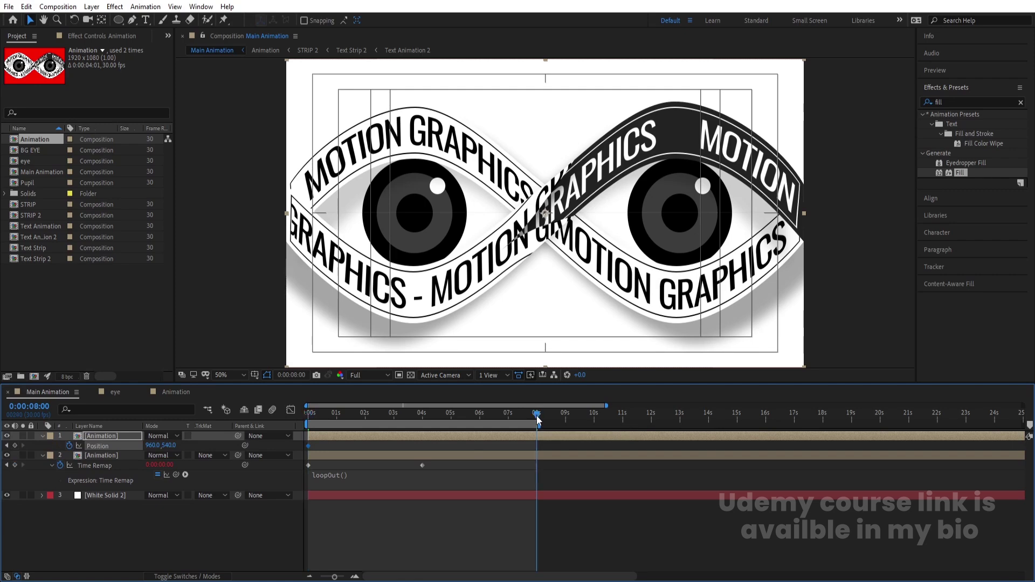
{"action": "left_click_drag", "start_coordinate": [330, 238], "coordinate": [815, 237]}
{"action": "key", "text": "Right"}
{"action": "key", "text": "Right"}
{"action": "key", "text": "Right"}
{"action": "key", "text": "Right"}
{"action": "key", "text": "Right"}
{"action": "key", "text": "Right"}
{"action": "key", "text": "Right"}
{"action": "key", "text": "Right"}
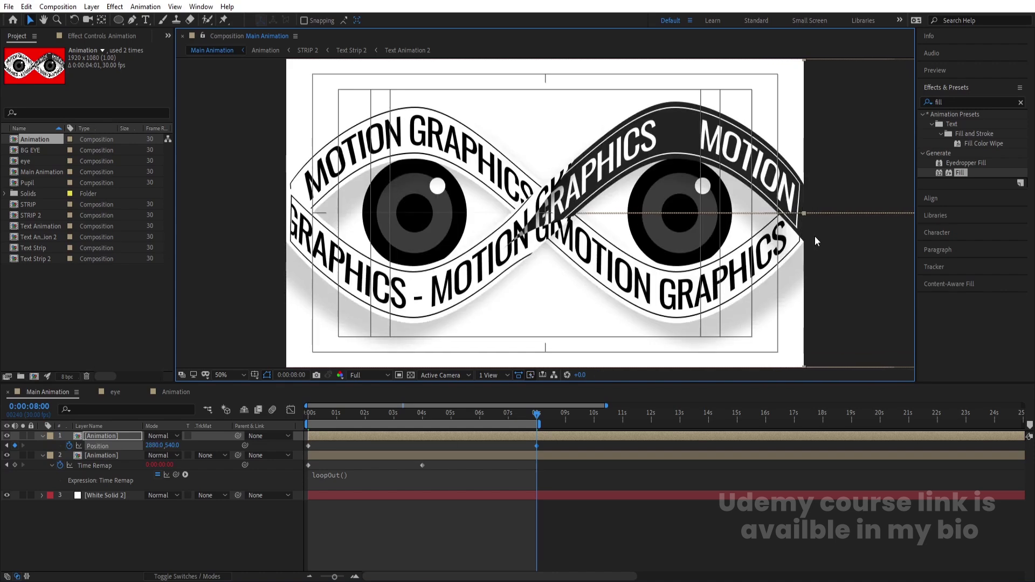
{"action": "key", "text": "Right"}
{"action": "key", "text": "Right"}
{"action": "key", "text": "Home"}
{"action": "key", "text": "space"}
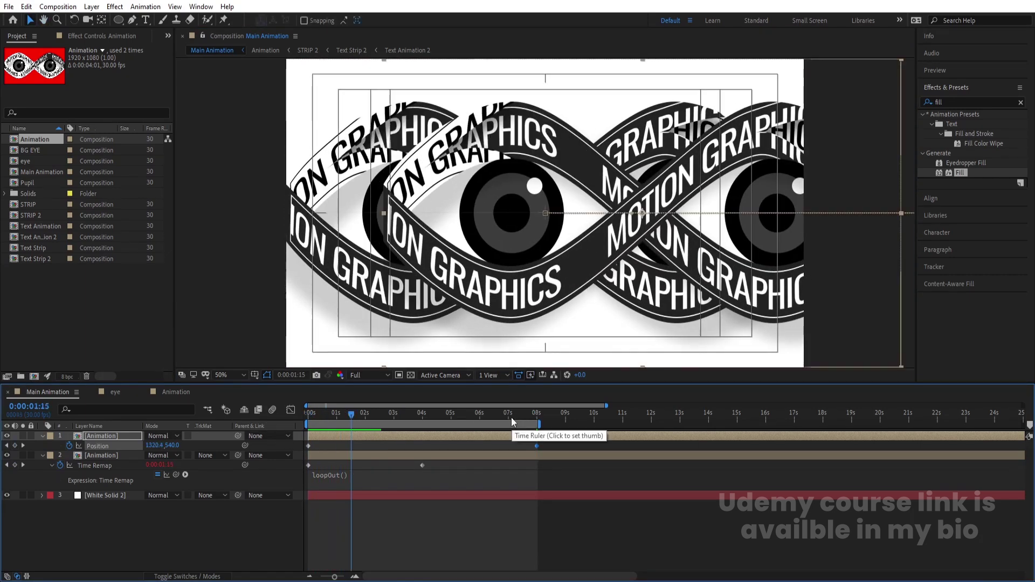
At 0:00:08:00, parent the lower Animation layer to the upper one and preview them travelling together.
{"action": "left_click", "coordinate": [513, 419]}
{"action": "left_click_drag", "start_coordinate": [512, 420], "coordinate": [537, 419]}
{"action": "left_click", "coordinate": [92, 456]}
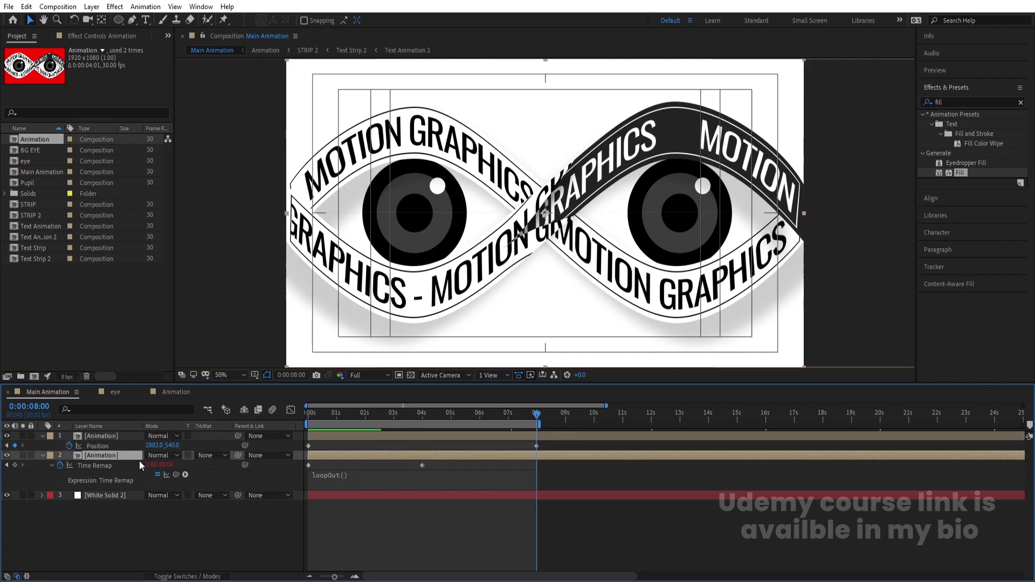
{"action": "left_click_drag", "start_coordinate": [238, 455], "coordinate": [112, 436]}
{"action": "key", "text": "Home"}
{"action": "key", "text": "space"}
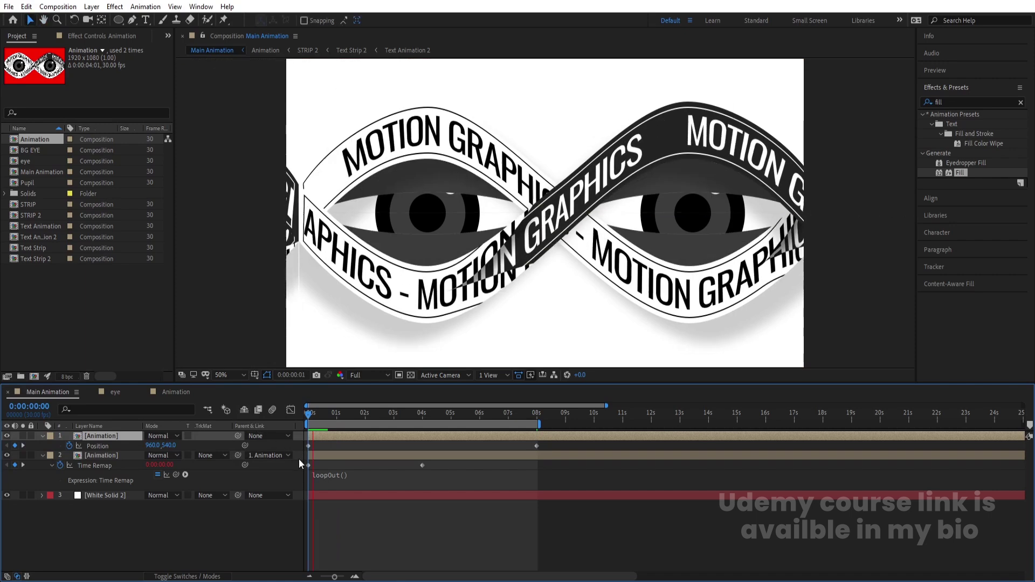
{"action": "key", "text": "space"}
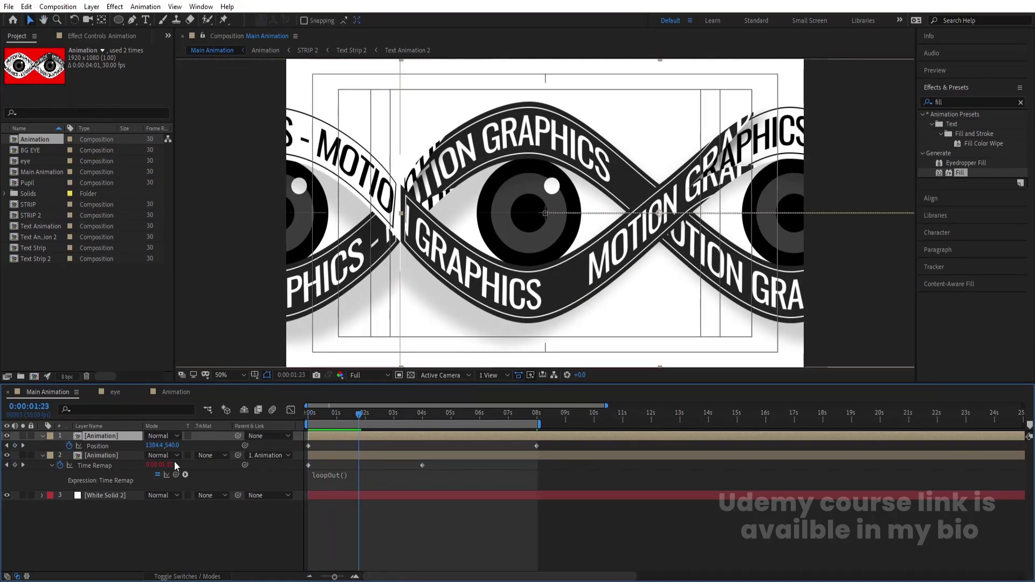
Enable Collapse Transformations on both Animation layers and preview the join between them.
{"action": "key", "text": "F4"}
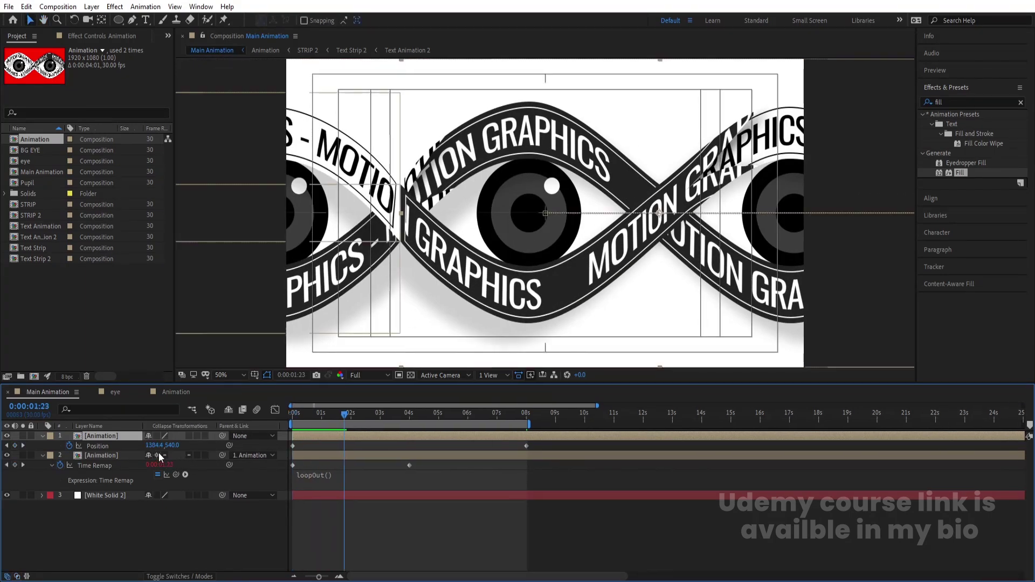
{"action": "left_click", "coordinate": [156, 436]}
{"action": "key", "text": "space"}
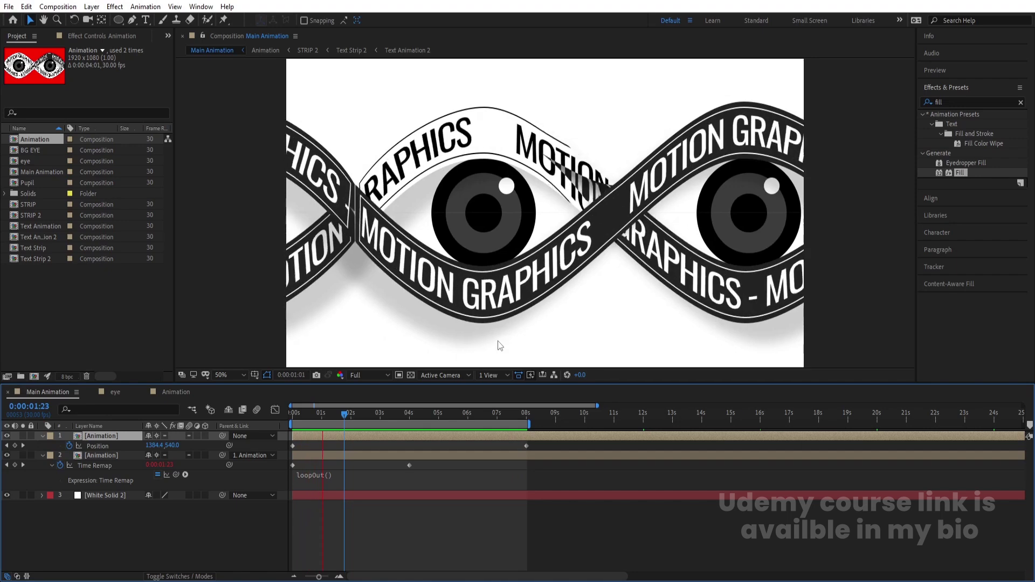
Open the Animation composition and trim the start of the upper eye layer to 0:00:02:00.
{"action": "double_click", "coordinate": [302, 435]}
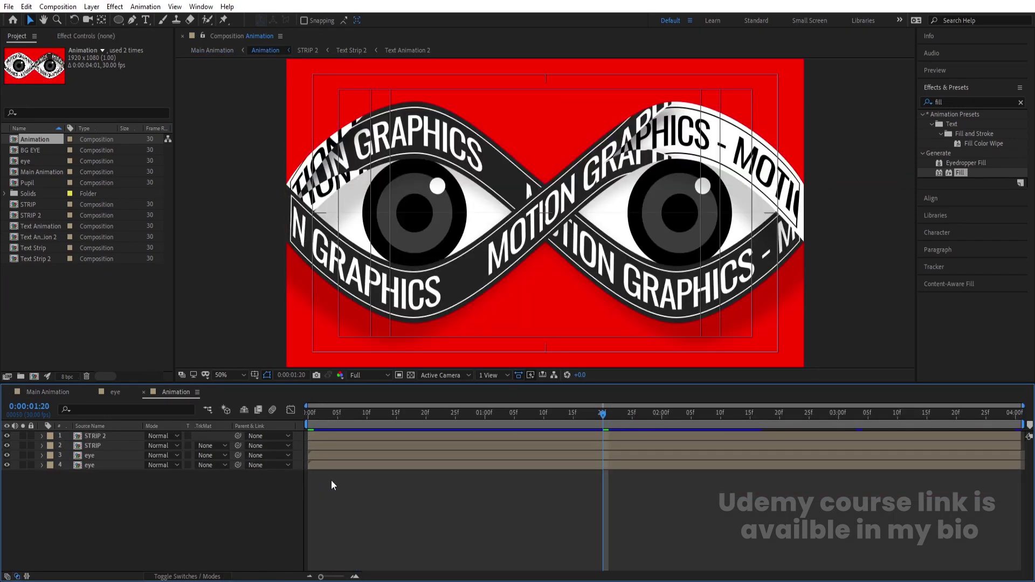
{"action": "left_click", "coordinate": [322, 466]}
{"action": "left_click", "coordinate": [322, 458], "text": "shift"}
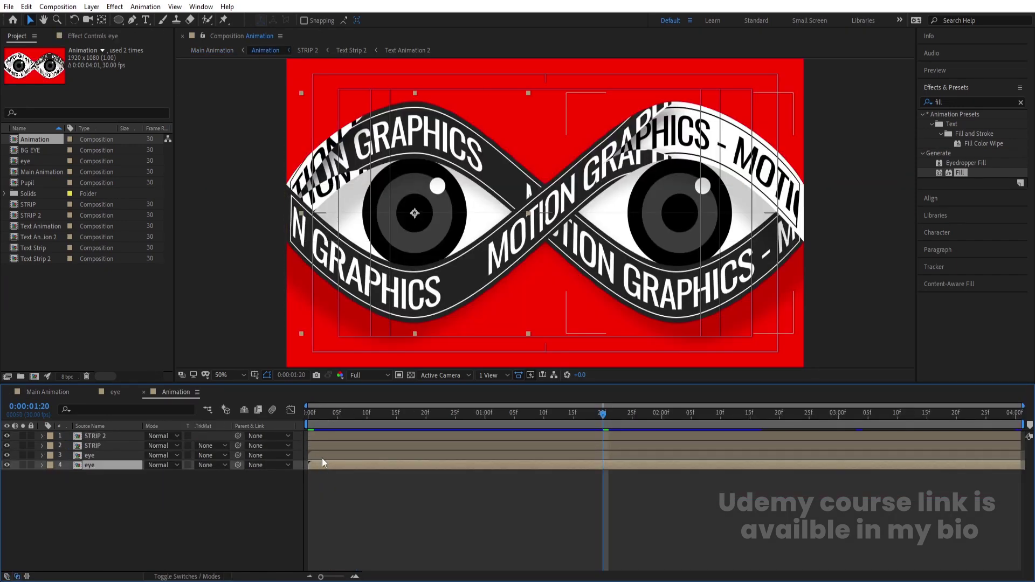
{"action": "left_click", "coordinate": [357, 484]}
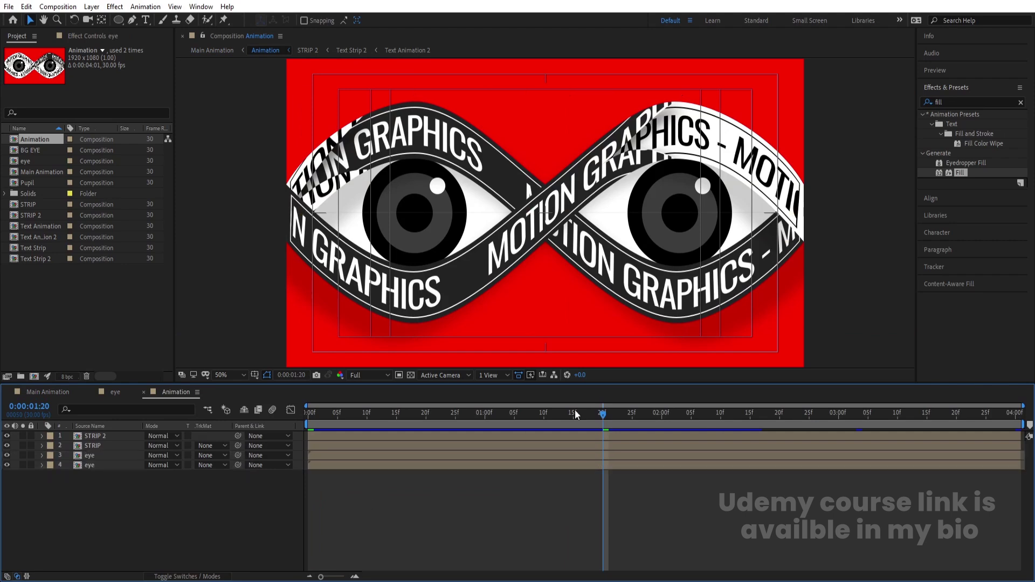
{"action": "left_click", "coordinate": [664, 454]}
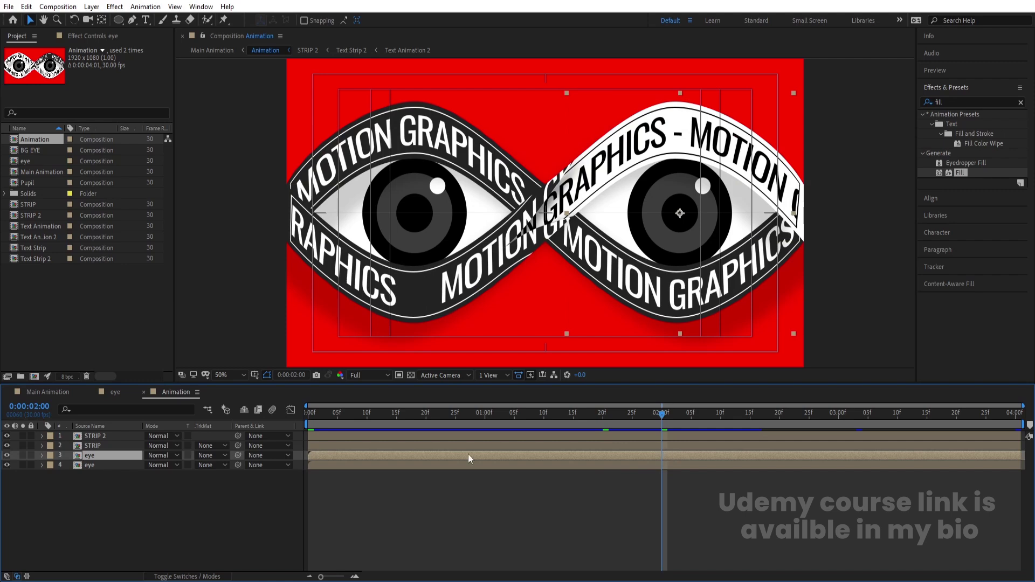
{"action": "left_click_drag", "start_coordinate": [325, 453], "coordinate": [642, 471]}
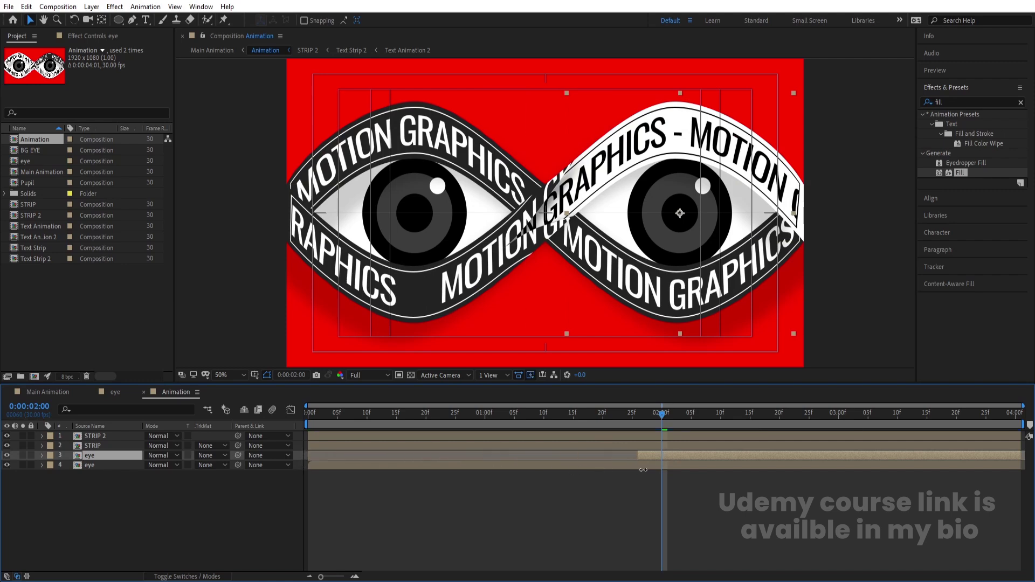
Slide both eye layers two seconds earlier and extend their ends to the end of the composition.
{"action": "left_click", "coordinate": [98, 466], "text": "shift"}
{"action": "left_click_drag", "start_coordinate": [373, 412], "coordinate": [235, 416]}
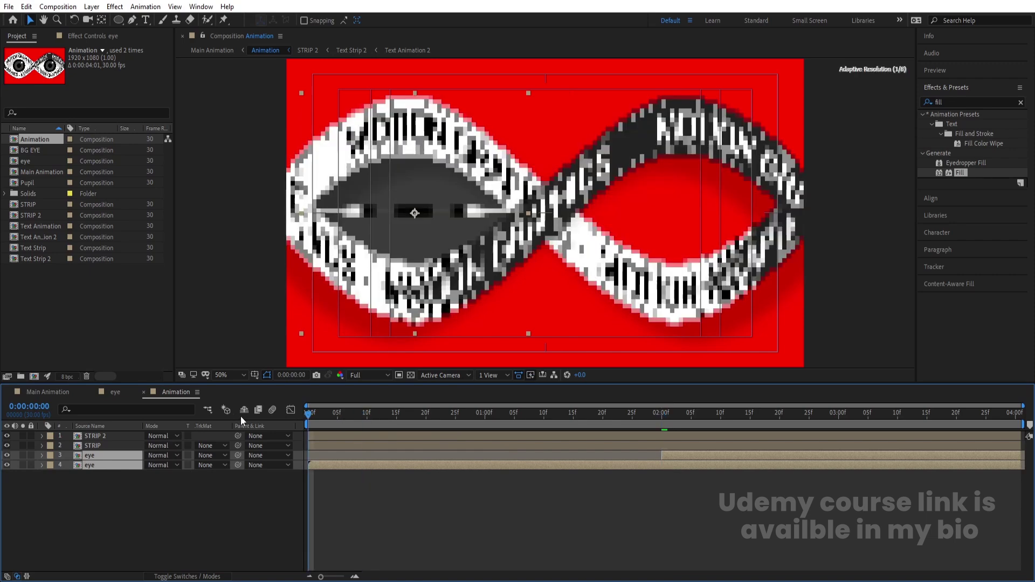
{"action": "left_click_drag", "start_coordinate": [690, 454], "coordinate": [334, 448]}
{"action": "left_click_drag", "start_coordinate": [669, 456], "coordinate": [1032, 497]}
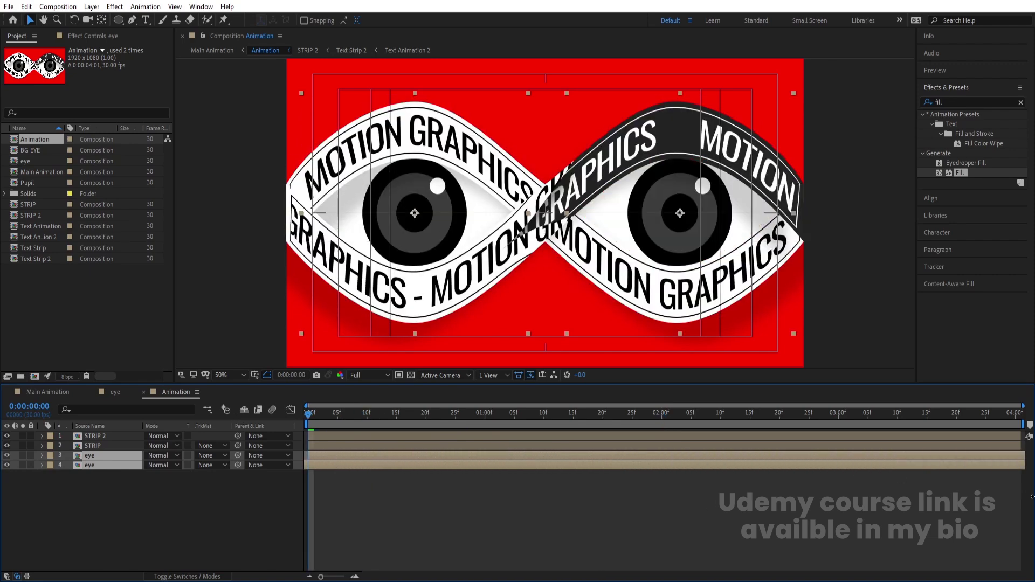
Preview the retimed eye blinks in the Animation composition and return to its first frame.
{"action": "key", "text": "space"}
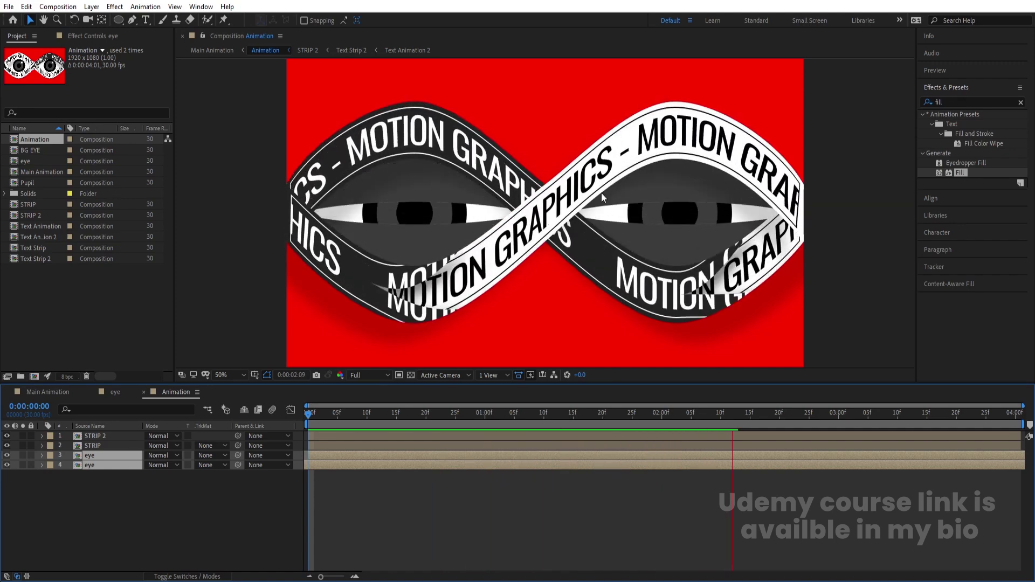
{"action": "key", "text": "space"}
{"action": "key", "text": "shift+Page_Up"}
{"action": "key", "text": "shift+Page_Up"}
{"action": "left_click", "coordinate": [436, 487]}
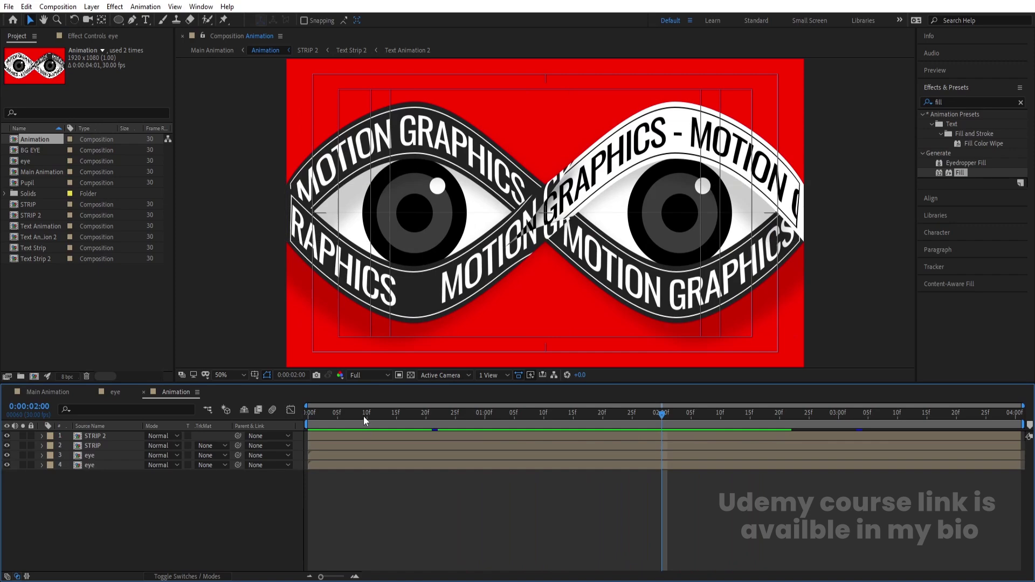
{"action": "key", "text": "Home"}
Return to Main Animation and preview the full eight-second scrolling loop.
{"action": "left_click", "coordinate": [59, 392]}
{"action": "key", "text": "space"}
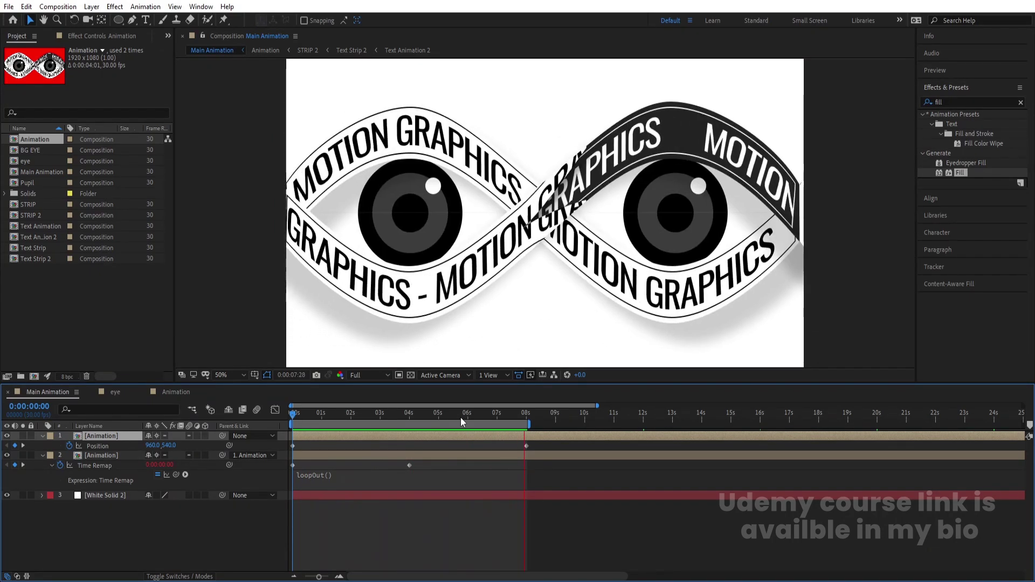
{"action": "key", "text": "space"}
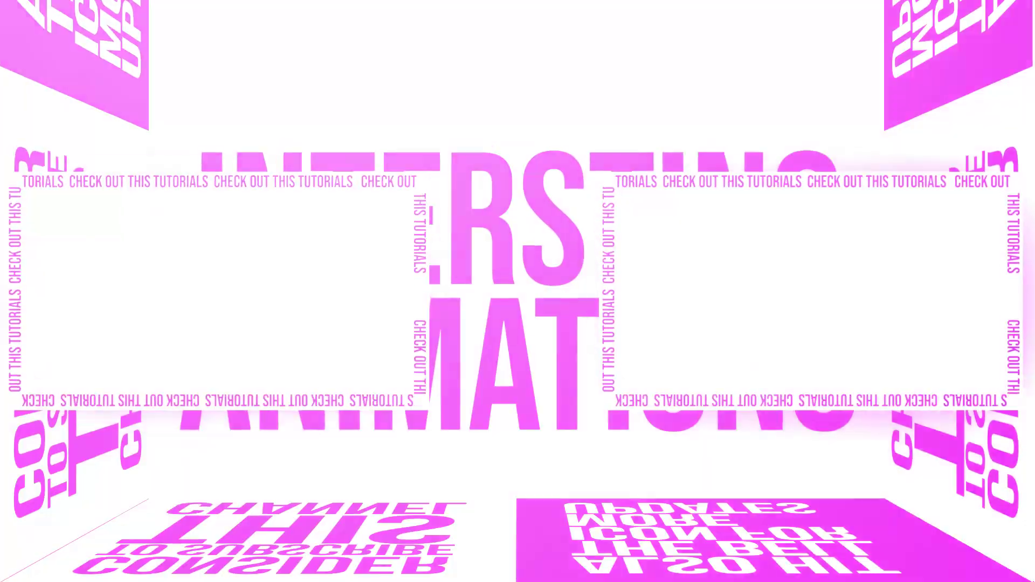